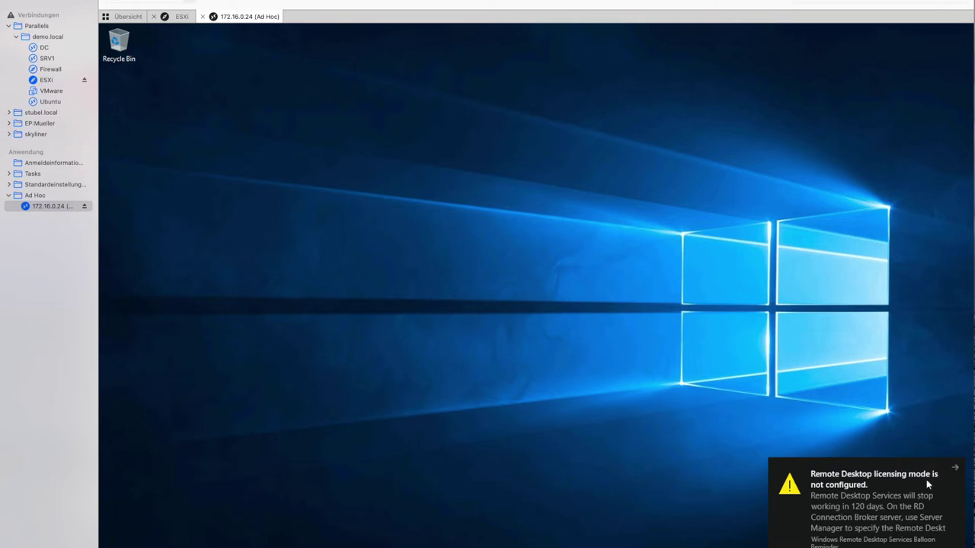
Dismiss the licensing notification and open the install folder on the network share \\dc\c$.
{"action": "left_click", "coordinate": [954, 467]}
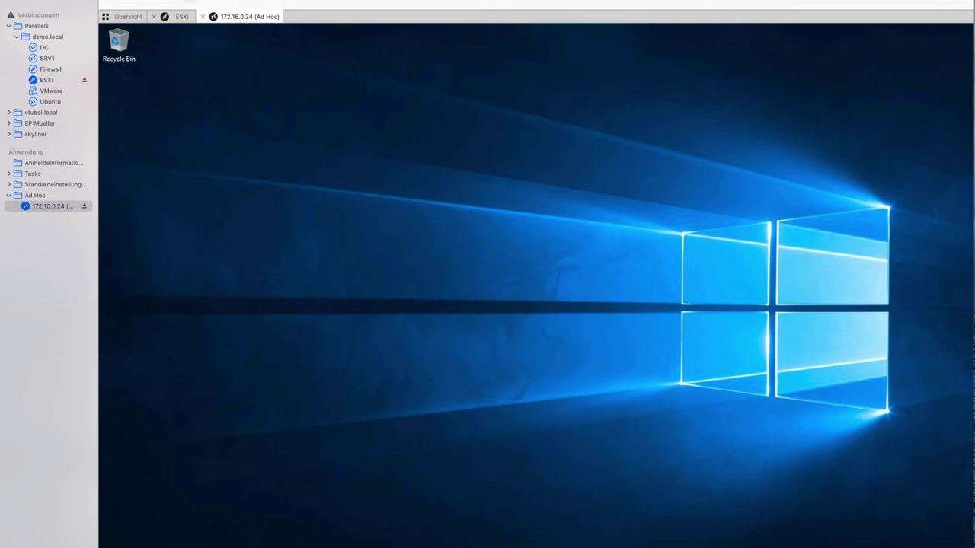
{"action": "key", "text": "super+e"}
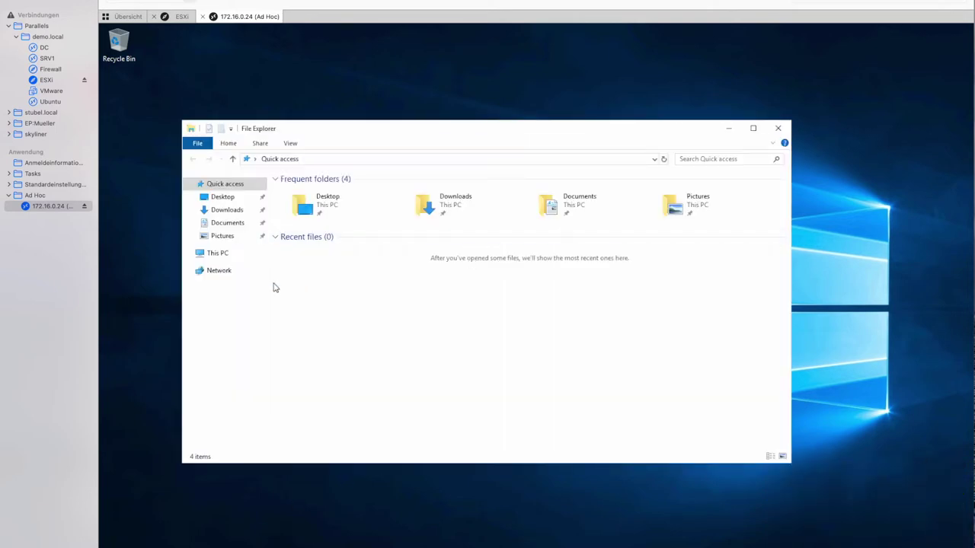
{"action": "left_click", "coordinate": [217, 254]}
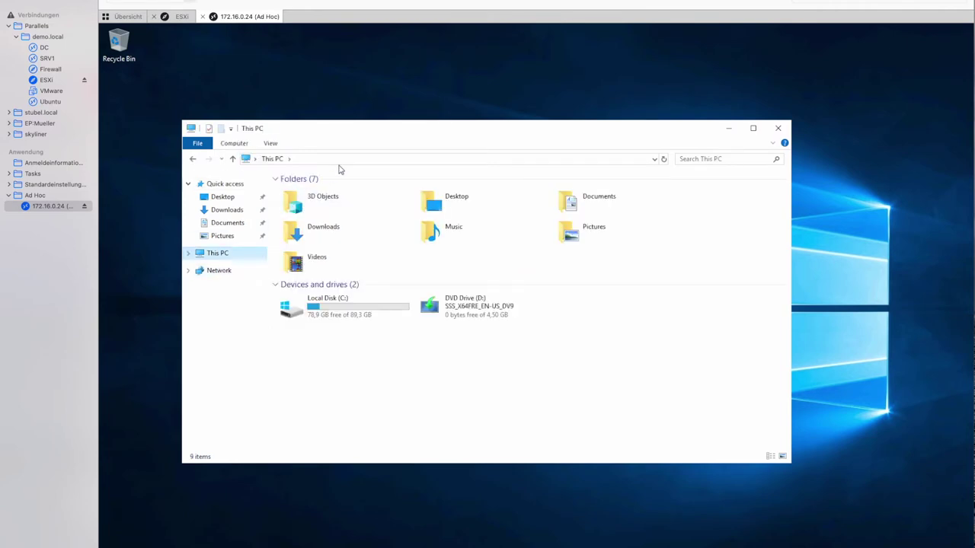
{"action": "left_click", "coordinate": [345, 160]}
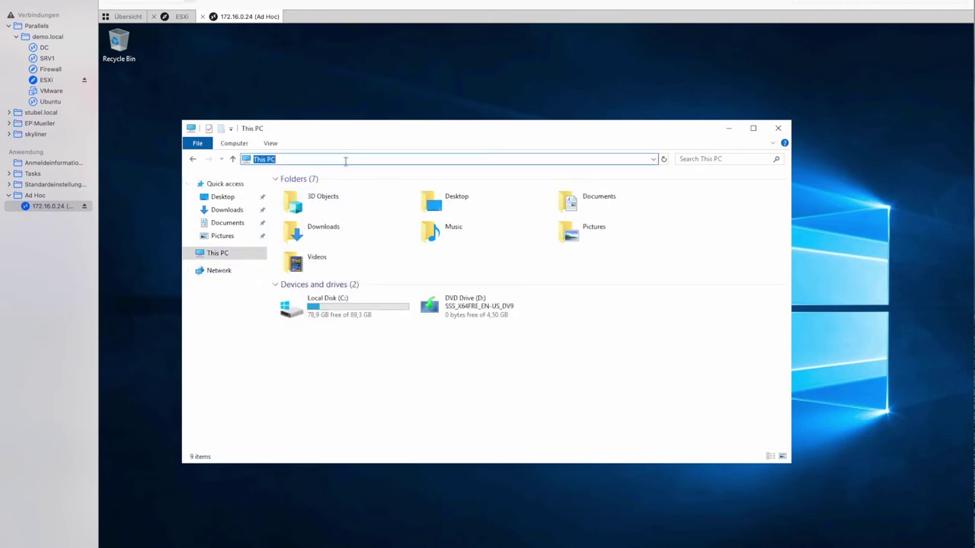
{"action": "type", "text": "\\\\"}
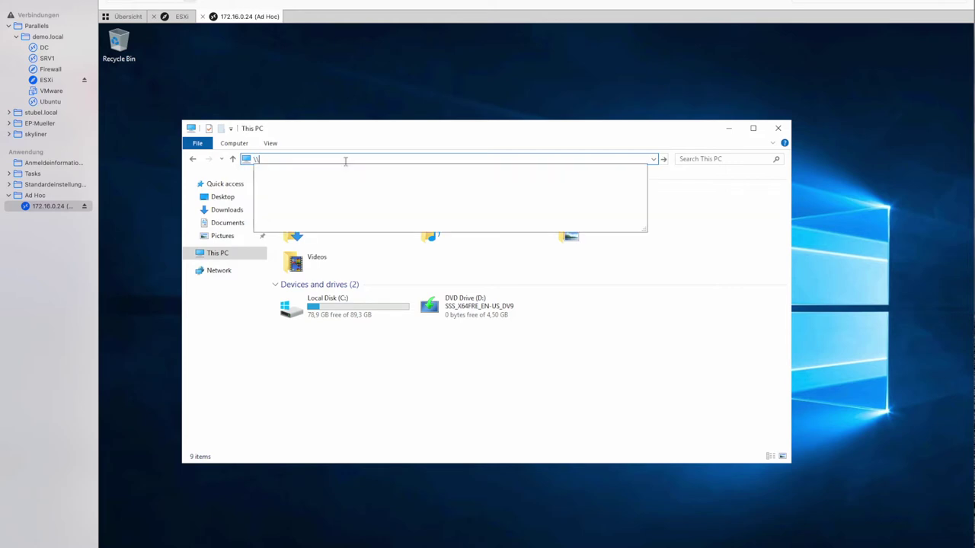
{"action": "type", "text": "dc"}
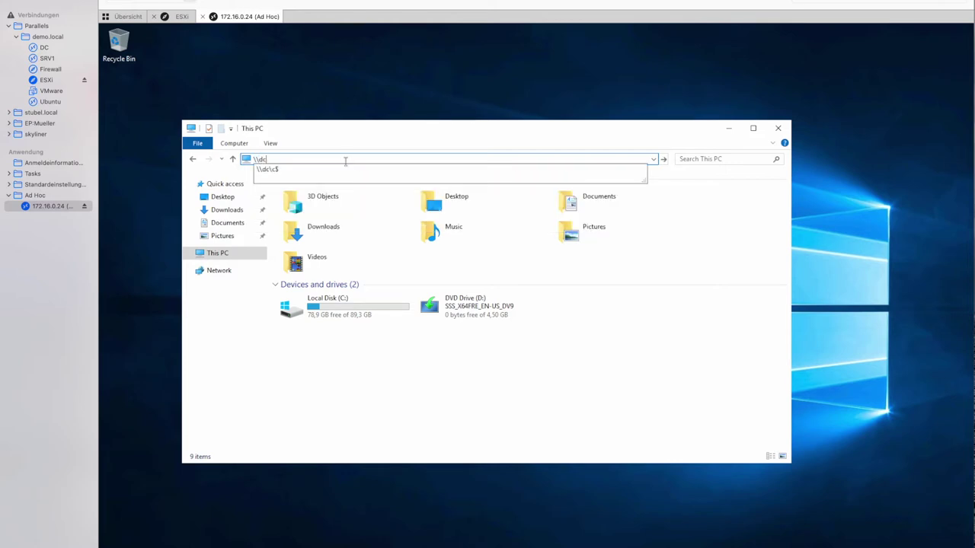
{"action": "key", "text": "Down"}
{"action": "key", "text": "Return"}
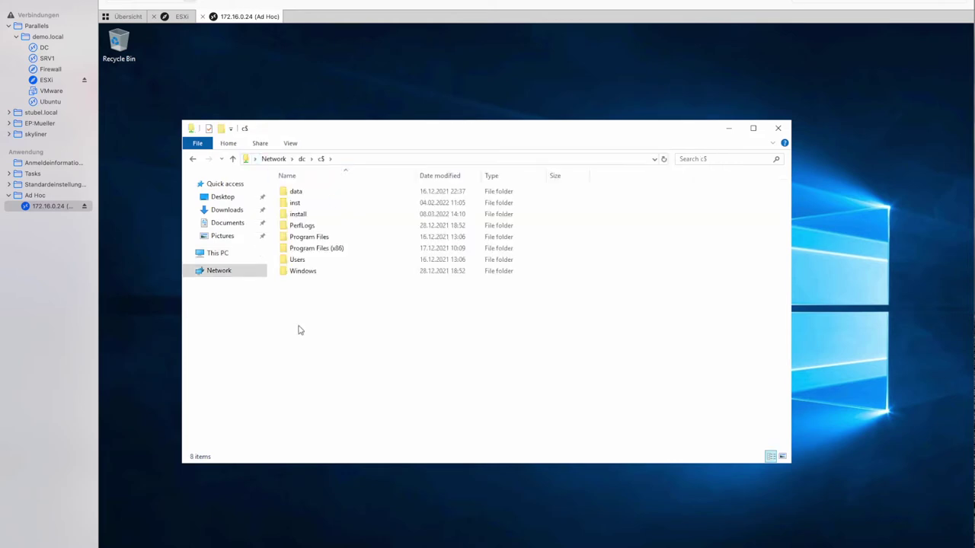
{"action": "double_click", "coordinate": [298, 214]}
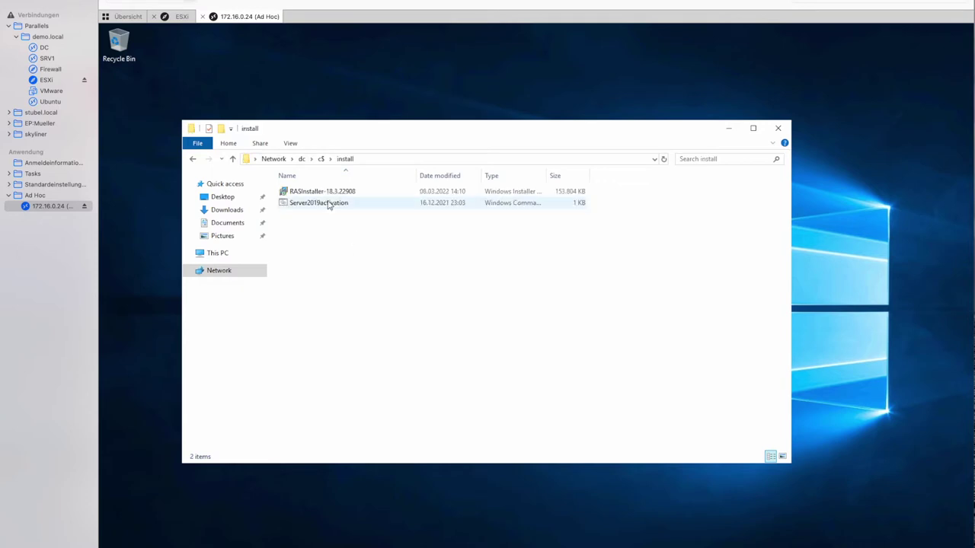
Run RASInstaller-18.3.22908 from the install folder and close the folder window.
{"action": "left_click", "coordinate": [318, 194]}
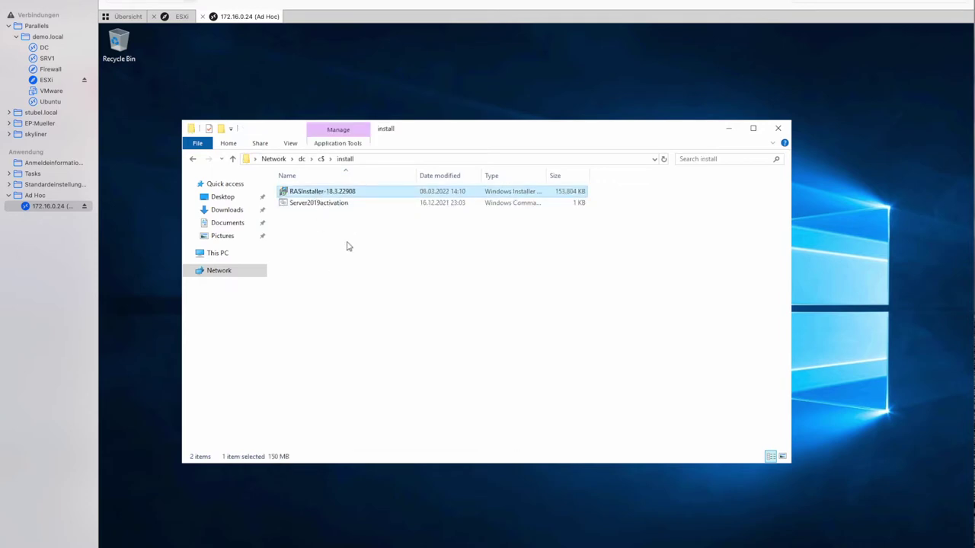
{"action": "double_click", "coordinate": [310, 193]}
{"action": "left_click", "coordinate": [570, 315]}
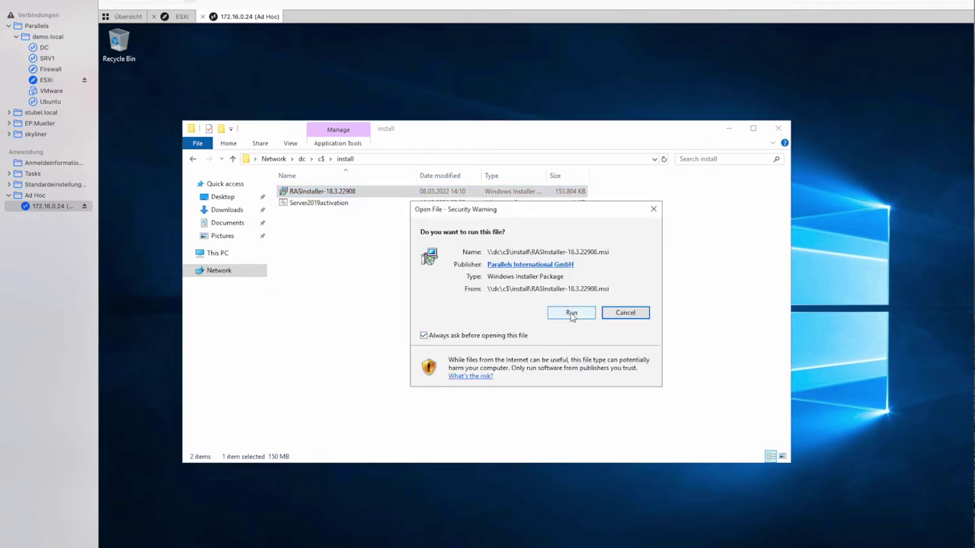
{"action": "left_click", "coordinate": [779, 129]}
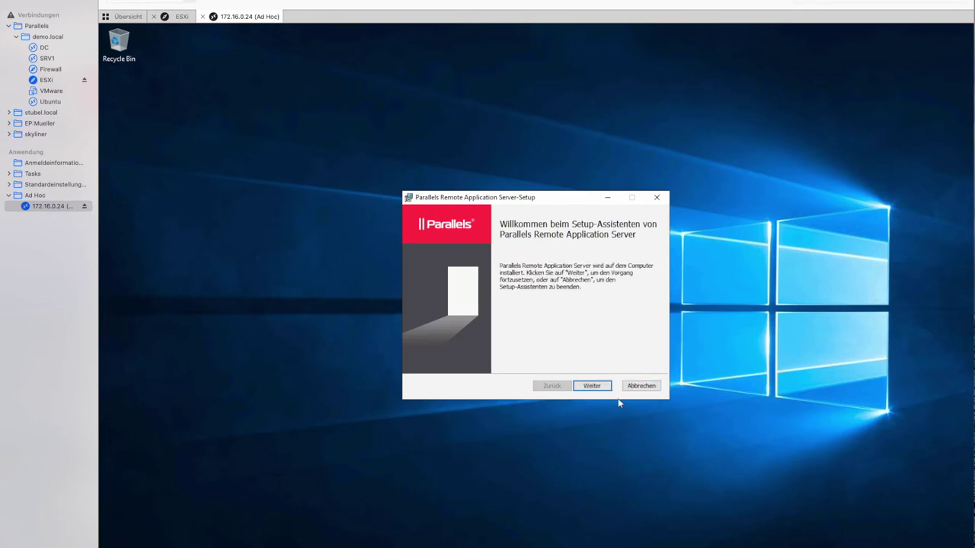
Begin the Parallels Remote Application Server setup and accept the licence terms.
{"action": "left_click", "coordinate": [596, 389]}
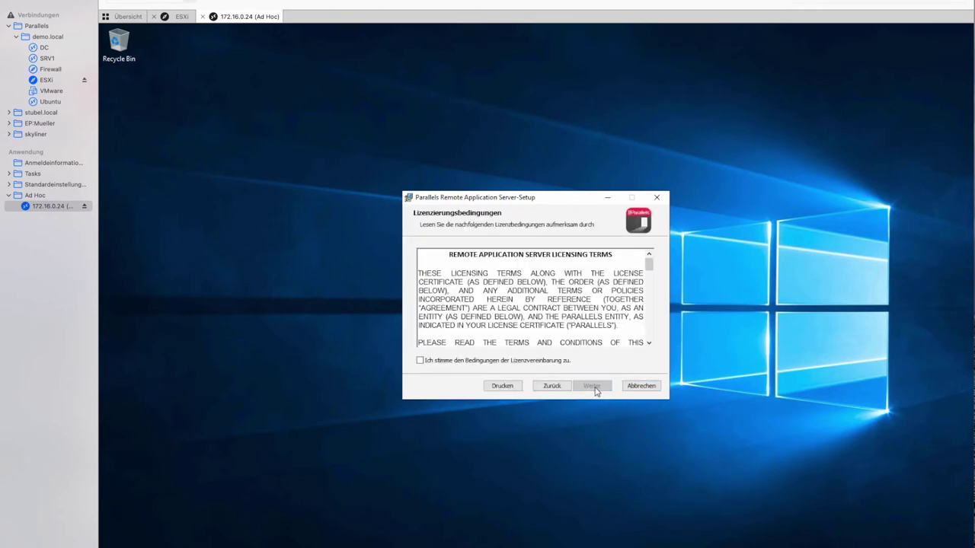
{"action": "left_click", "coordinate": [510, 364]}
{"action": "left_click", "coordinate": [591, 386]}
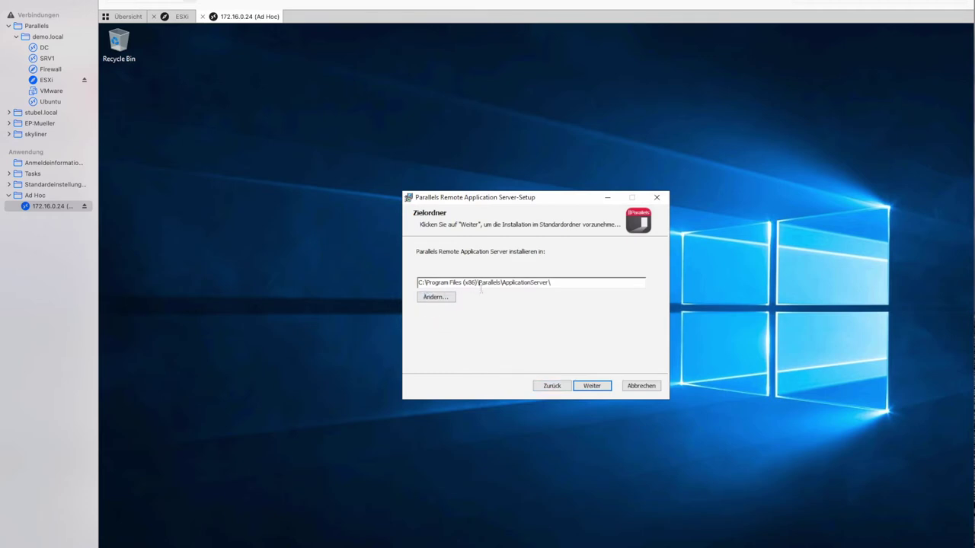
Keep the default installation folder and choose the custom installation type (Benutzerdefiniert).
{"action": "left_click", "coordinate": [588, 389]}
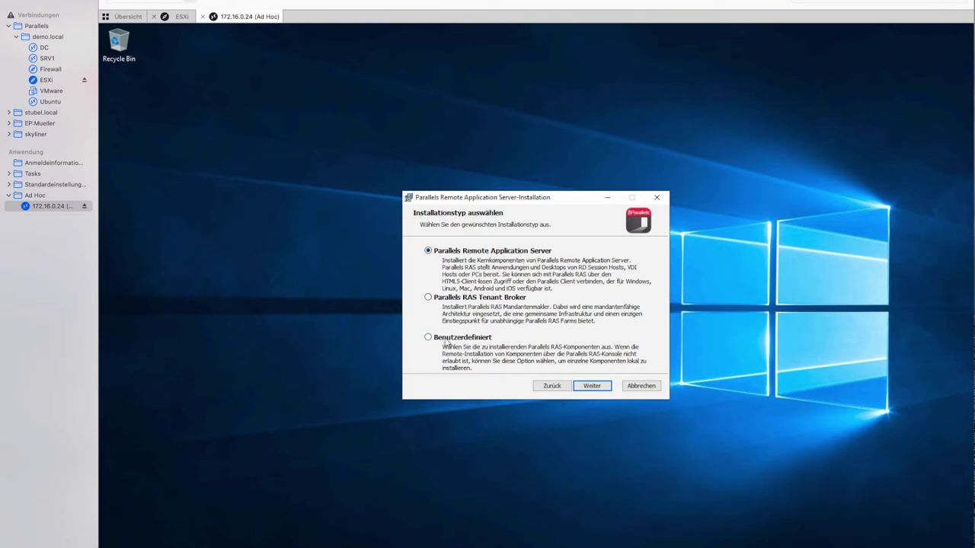
{"action": "left_click", "coordinate": [444, 343]}
{"action": "left_click", "coordinate": [590, 391]}
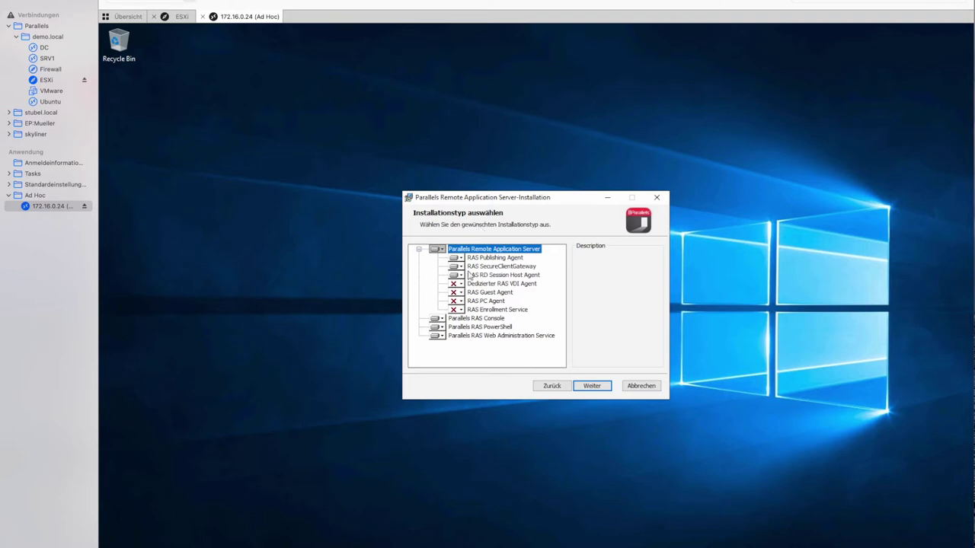
Review the descriptions of the custom installation components, from RAS Publishing Agent through Parallels RAS Web Administration Service.
{"action": "left_click", "coordinate": [493, 259]}
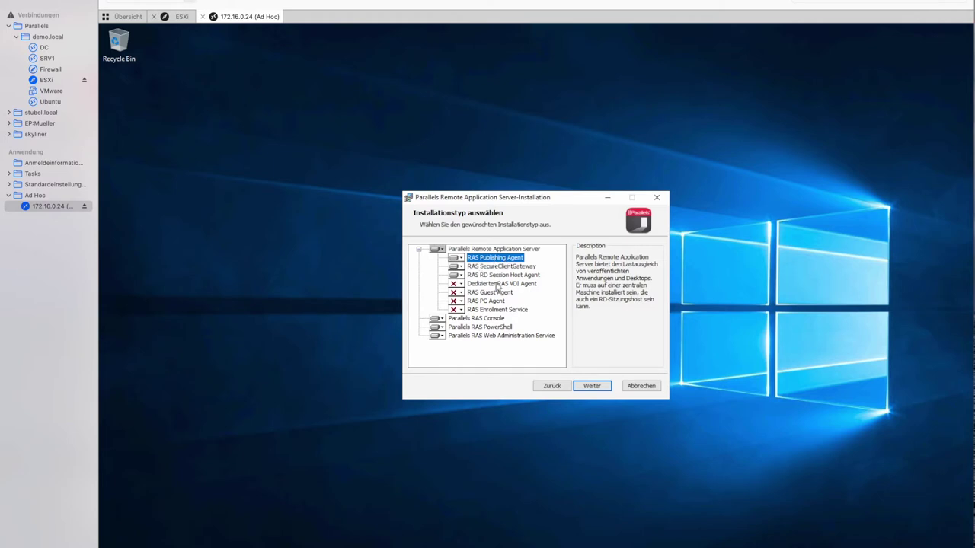
{"action": "left_click", "coordinate": [504, 267]}
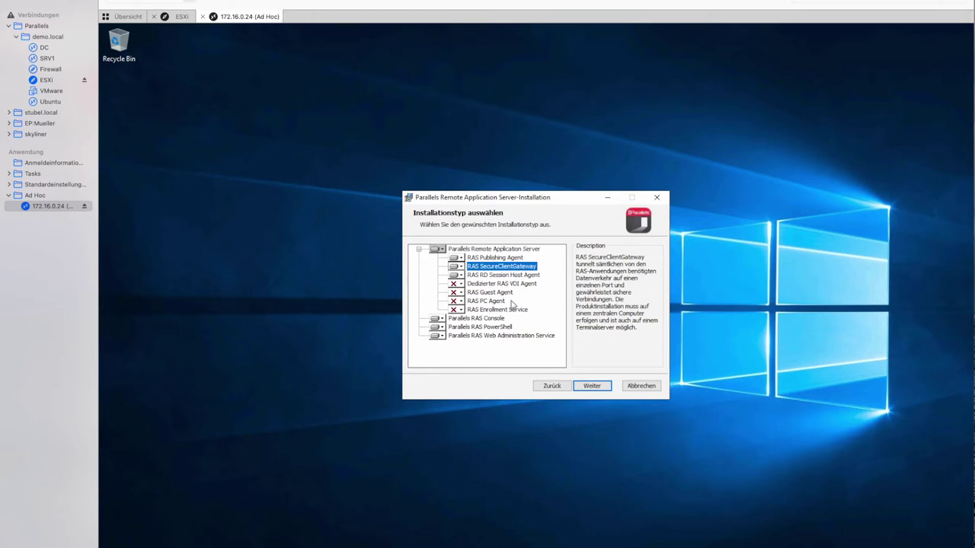
{"action": "left_click", "coordinate": [503, 275]}
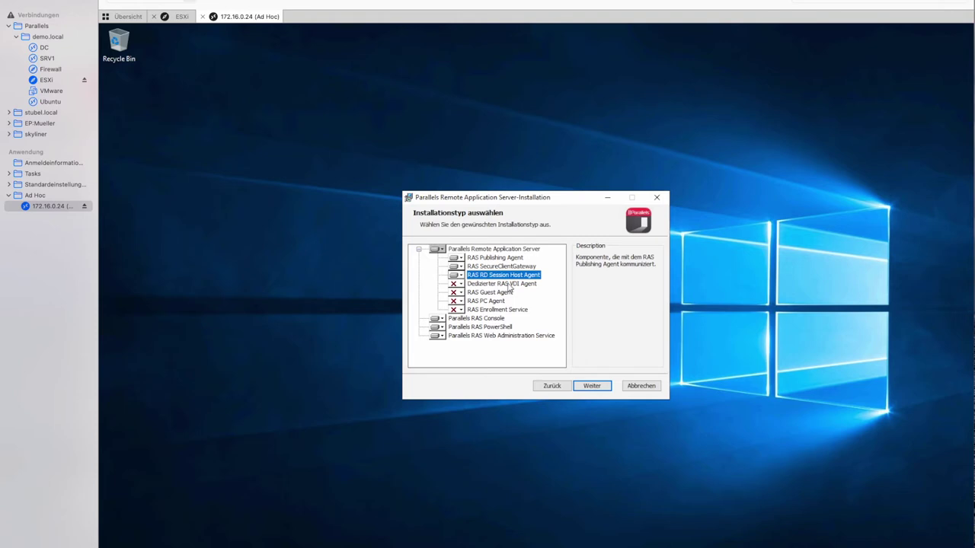
{"action": "left_click", "coordinate": [507, 285]}
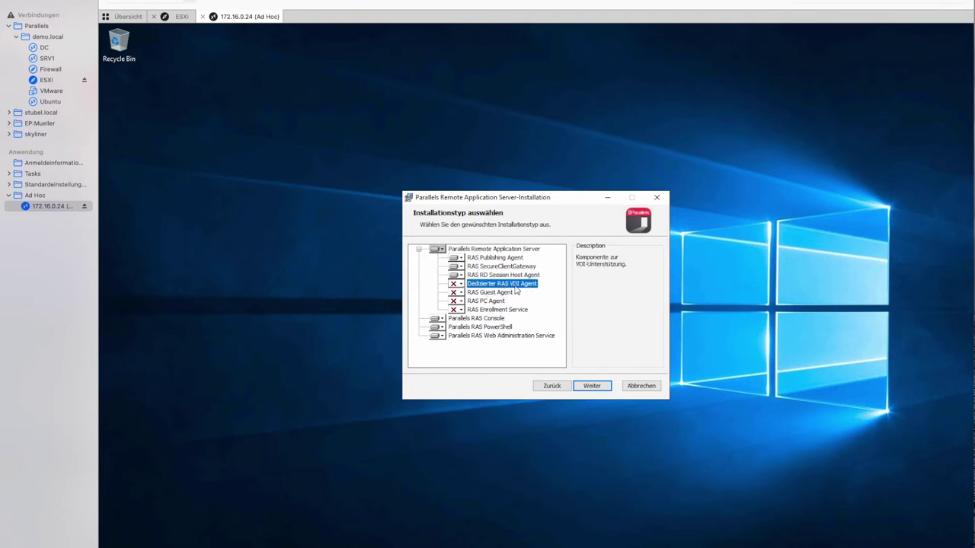
{"action": "left_click", "coordinate": [491, 294]}
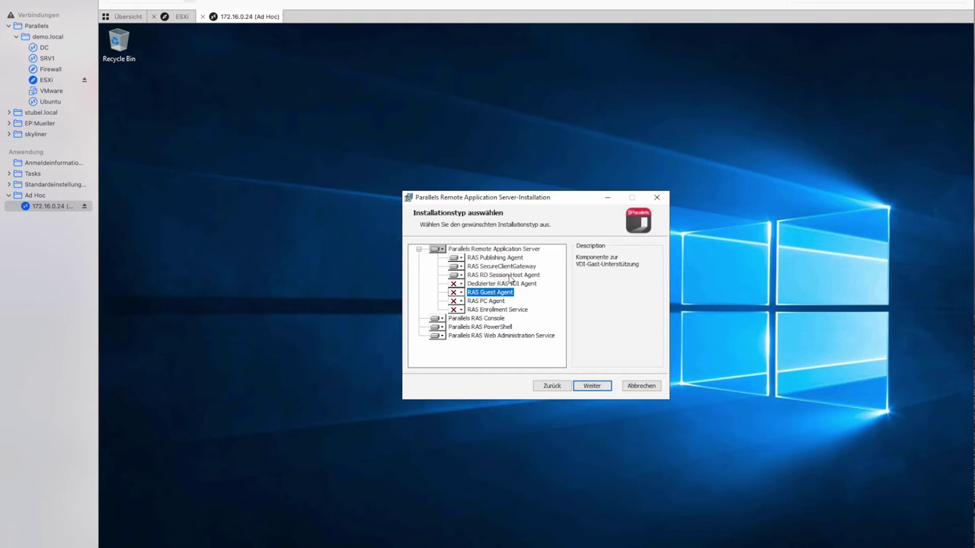
{"action": "left_click", "coordinate": [486, 304]}
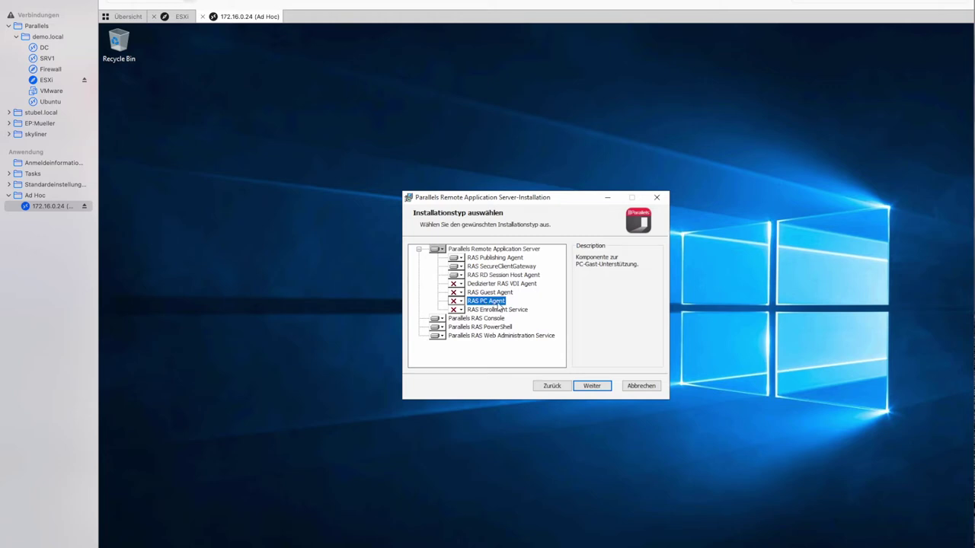
{"action": "left_click", "coordinate": [479, 312]}
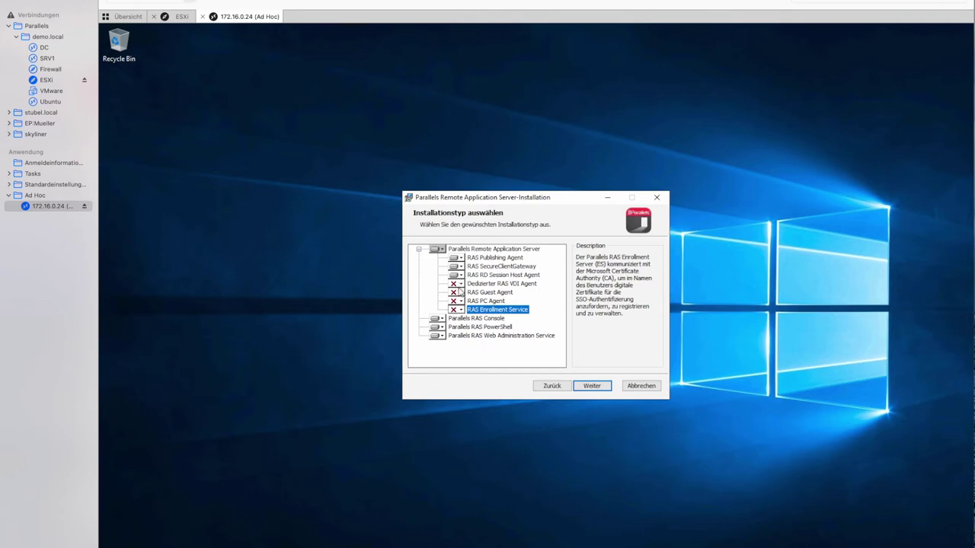
{"action": "left_click", "coordinate": [461, 320]}
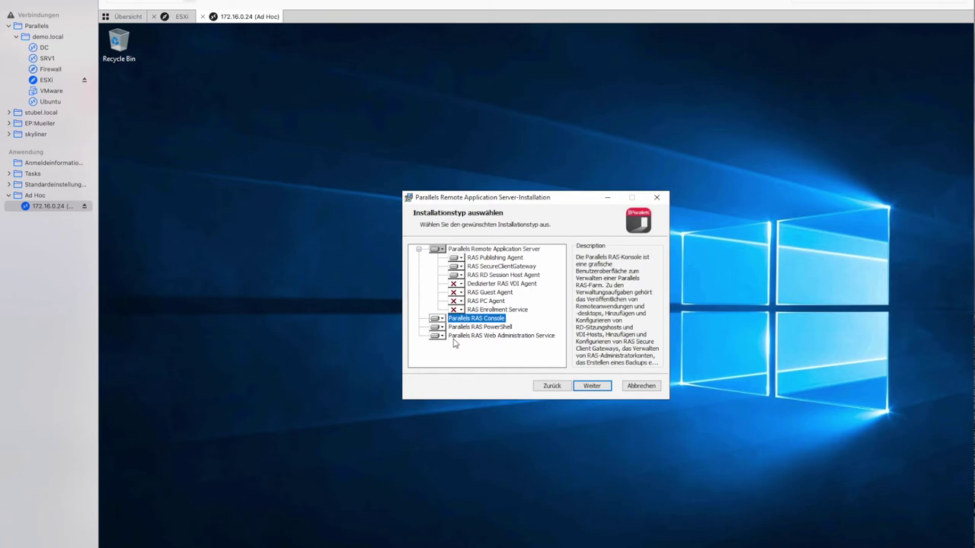
{"action": "left_click", "coordinate": [484, 327]}
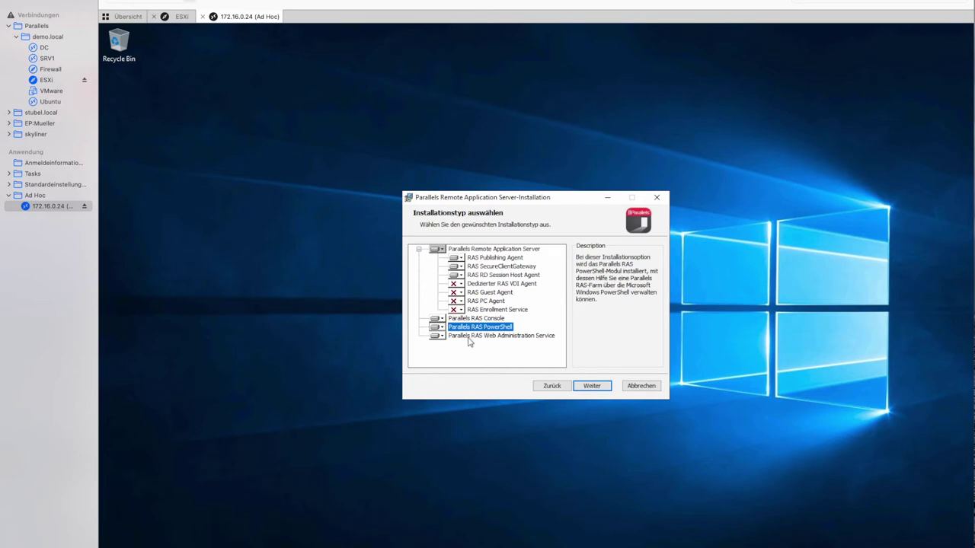
{"action": "left_click", "coordinate": [470, 339]}
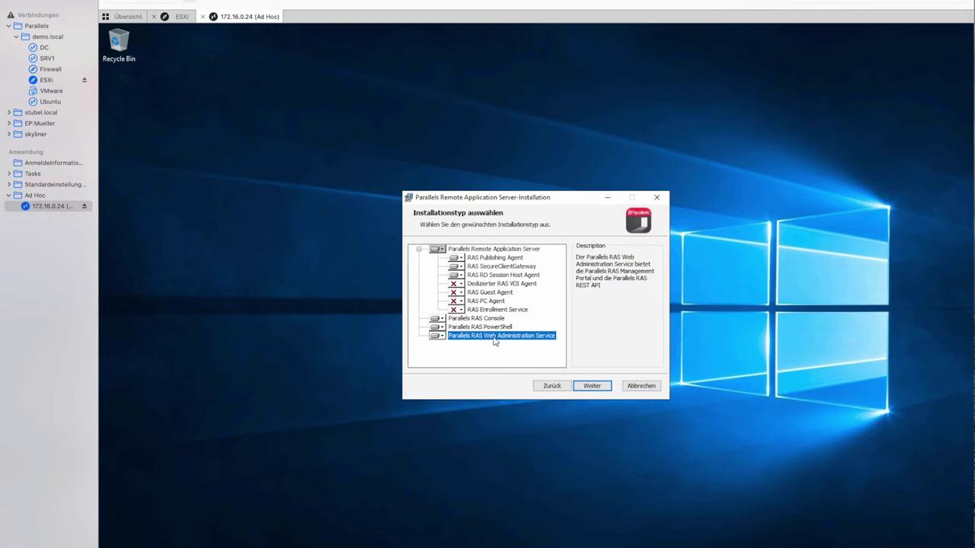
Accept the preselected components and keep automatic creation of firewall rules, continuing past the port notice.
{"action": "left_click", "coordinate": [593, 387]}
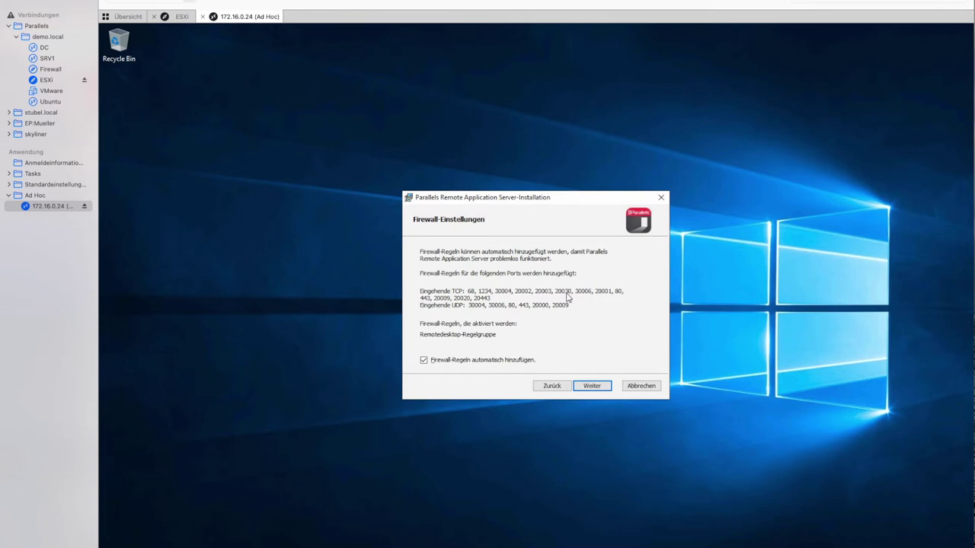
{"action": "left_click", "coordinate": [597, 386]}
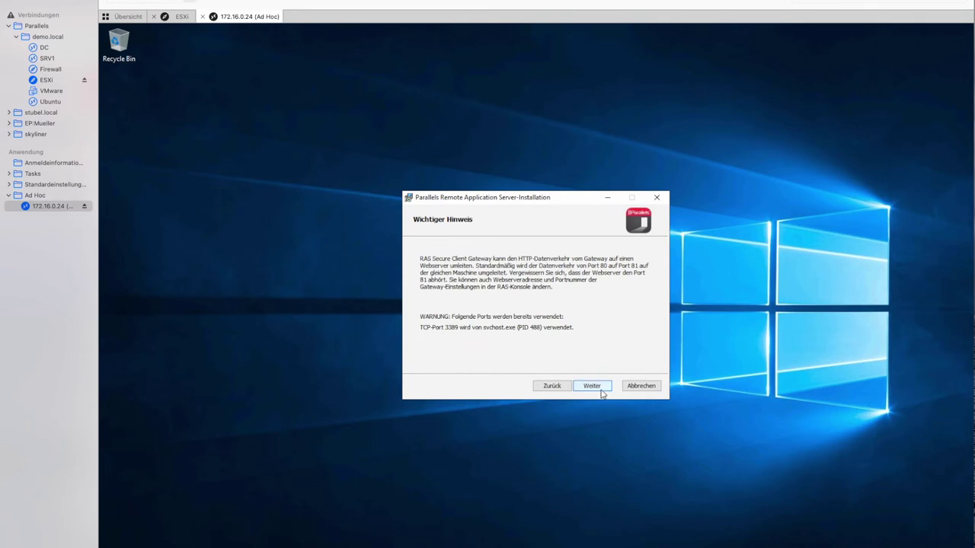
{"action": "left_click", "coordinate": [590, 387]}
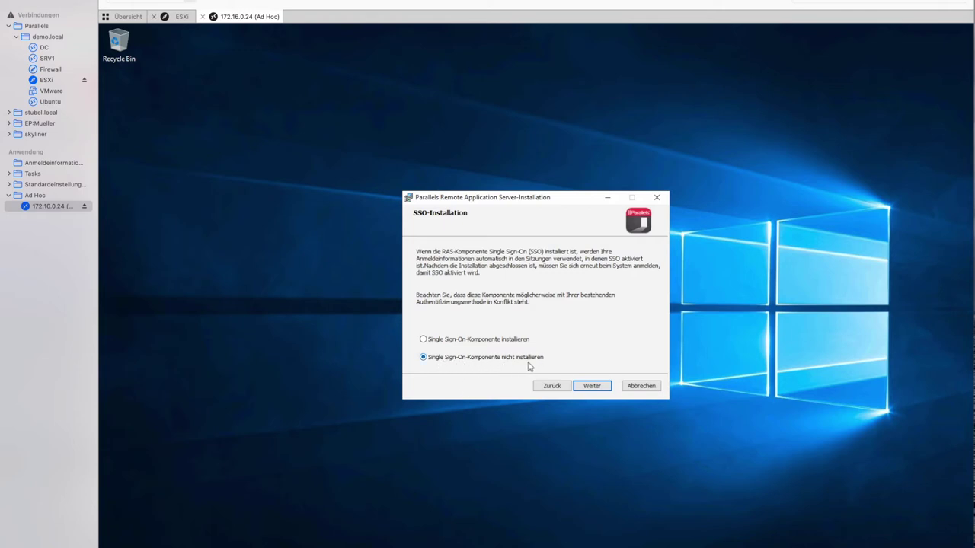
Install without the Single Sign-On component and finish the setup with the desktop management console set to start.
{"action": "left_click", "coordinate": [588, 391]}
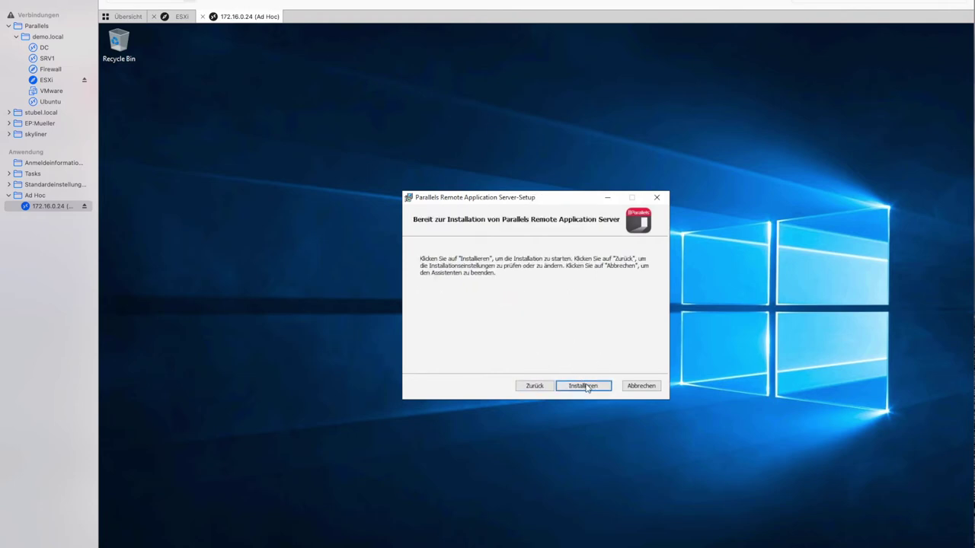
{"action": "left_click", "coordinate": [591, 388]}
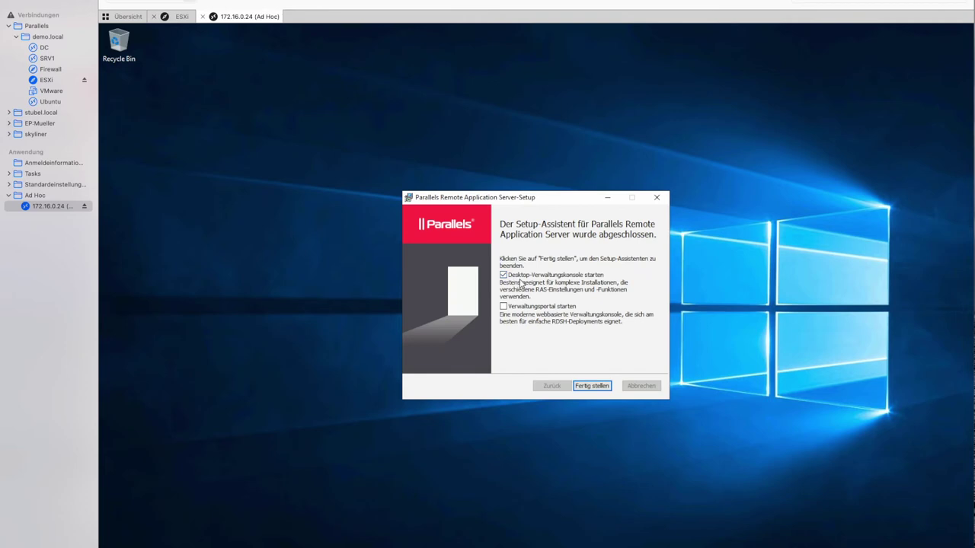
{"action": "left_click", "coordinate": [594, 386]}
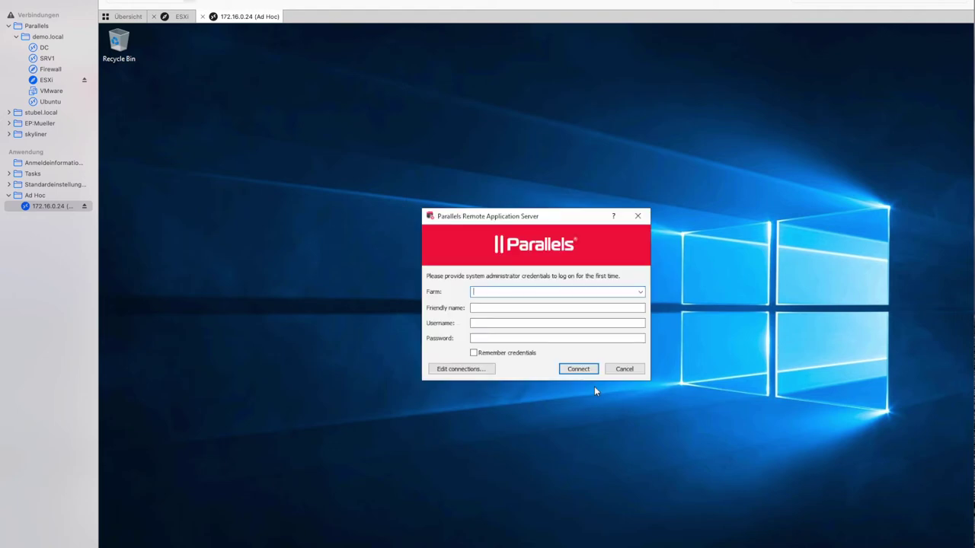
Choose Localhost as the farm and enter a friendly name for the demo farm.
{"action": "left_click", "coordinate": [641, 294]}
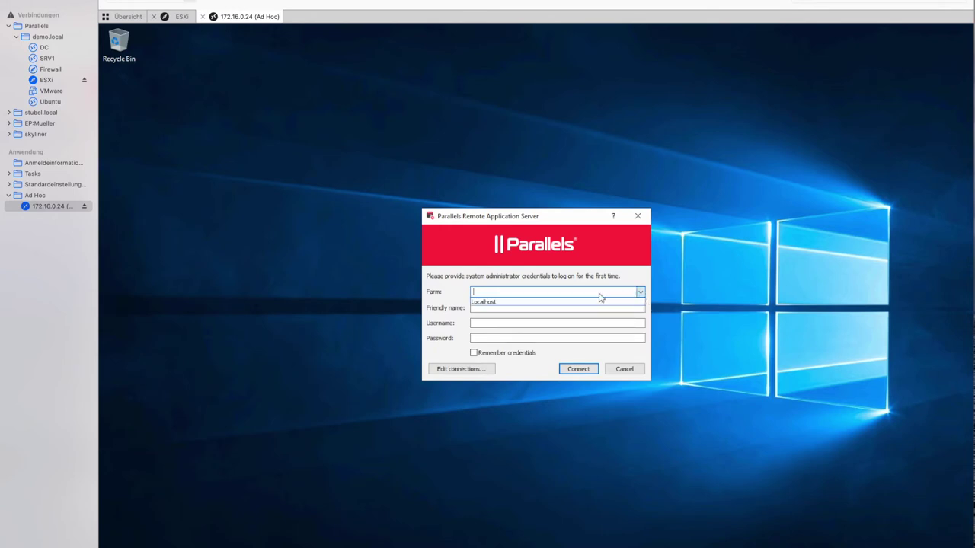
{"action": "left_click", "coordinate": [495, 303]}
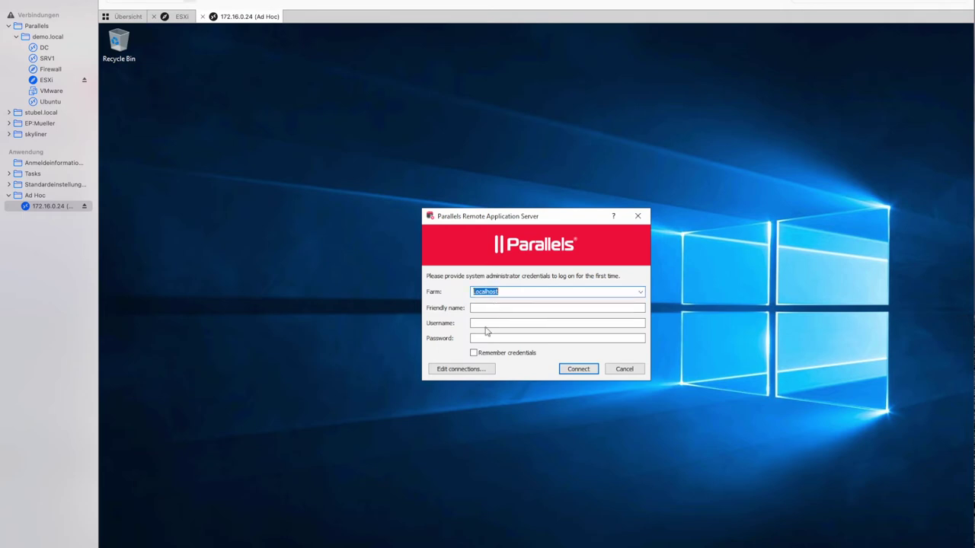
{"action": "left_click", "coordinate": [543, 308]}
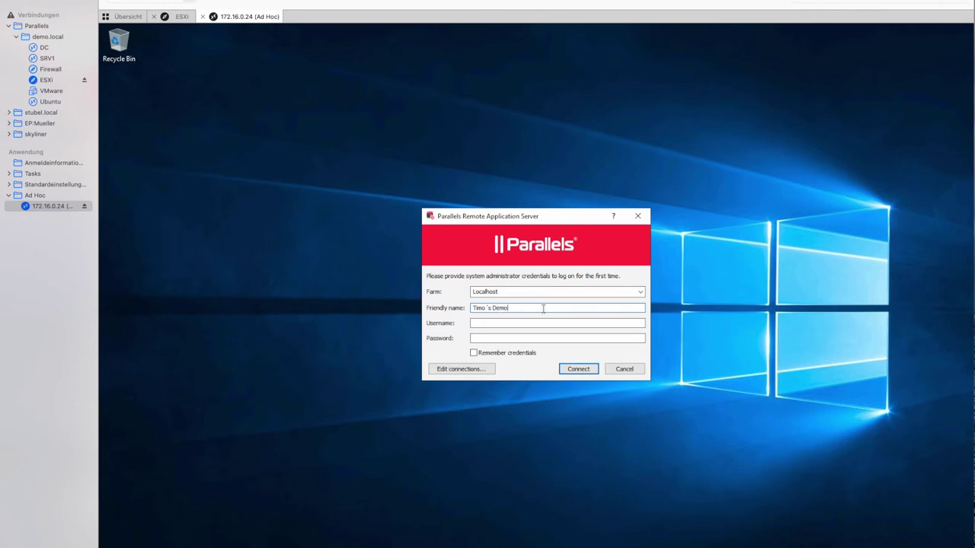
Connect to the farm as Administrator with the account password, choosing to remember the credentials.
{"action": "left_click", "coordinate": [527, 322]}
{"action": "type", "text": "Administrator"}
{"action": "key", "text": "Tab"}
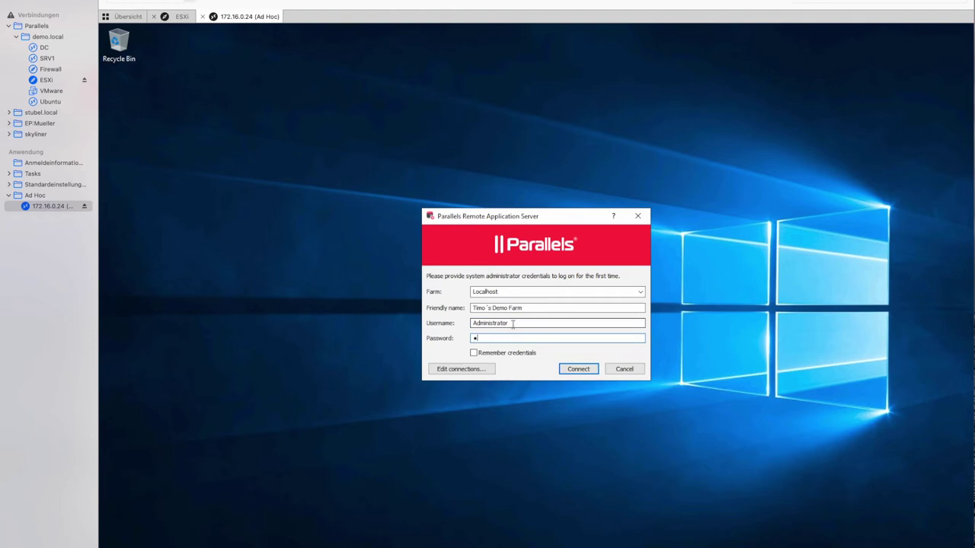
{"action": "left_click", "coordinate": [485, 354]}
{"action": "left_click", "coordinate": [578, 369]}
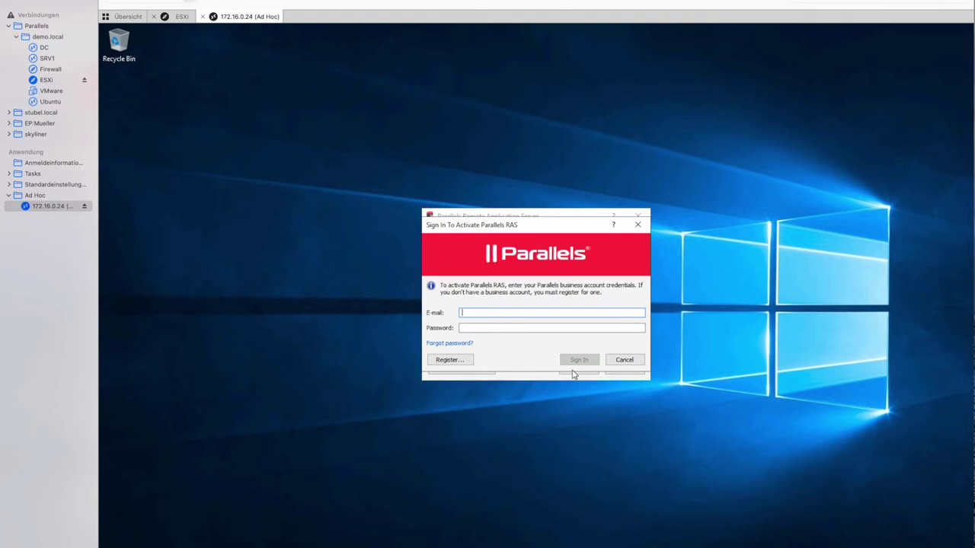
Register a Parallels business account with the administrator's name, e-mail, password and company details, accept the terms, and sign in with it.
{"action": "left_click", "coordinate": [449, 361]}
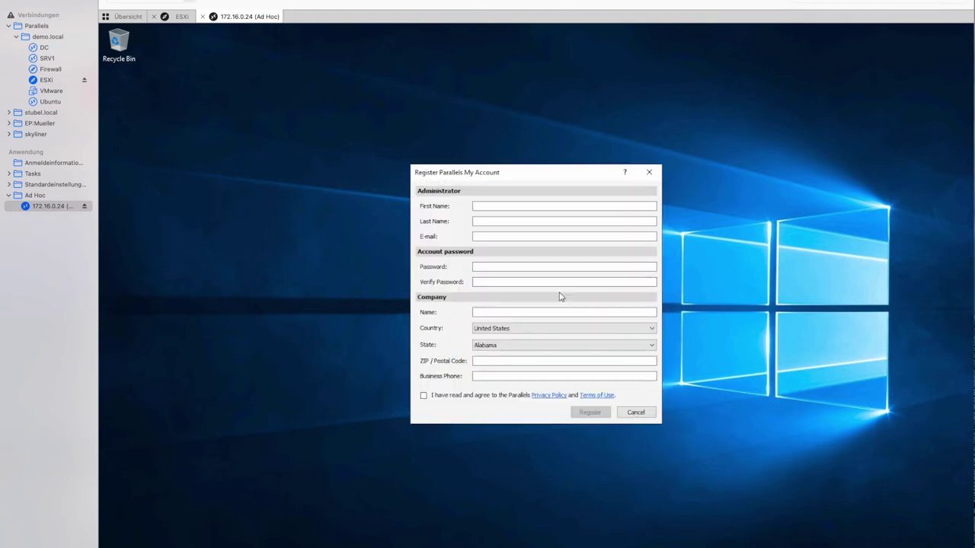
{"action": "left_click", "coordinate": [532, 207]}
{"action": "left_click_drag", "start_coordinate": [516, 178], "coordinate": [387, 130]}
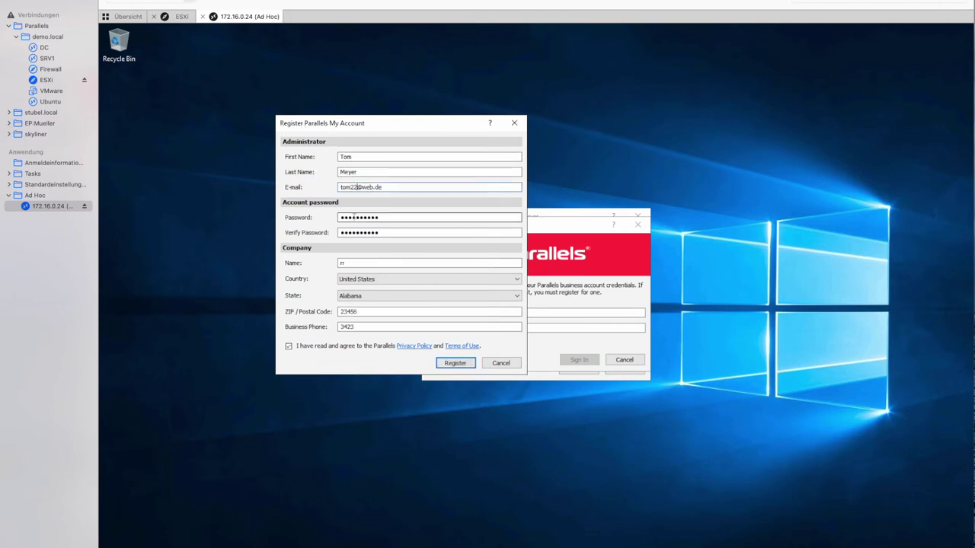
{"action": "left_click", "coordinate": [455, 363]}
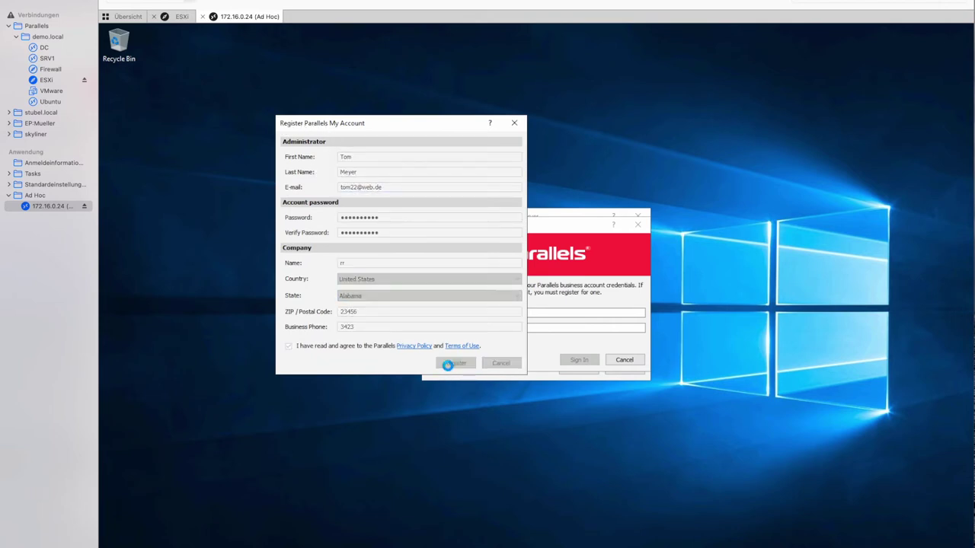
{"action": "left_click", "coordinate": [463, 274]}
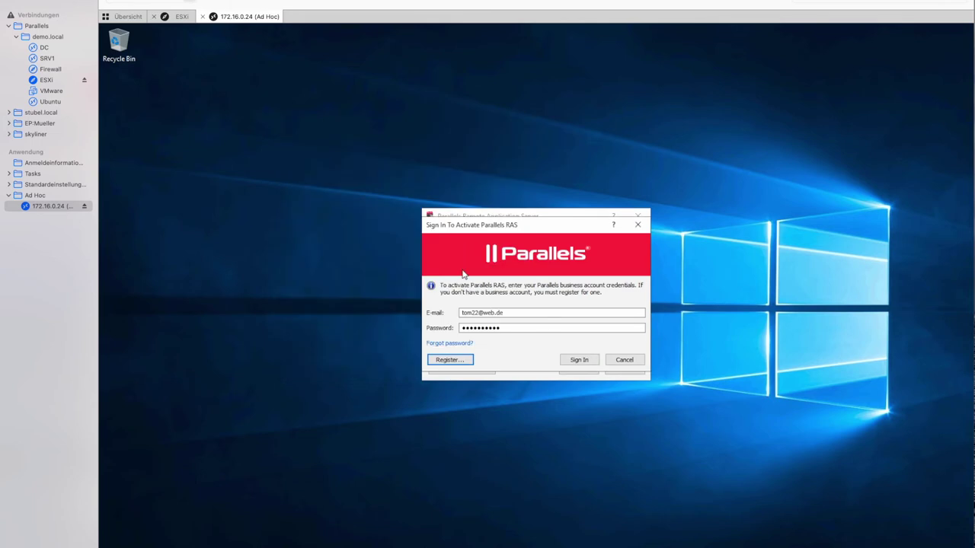
{"action": "left_click", "coordinate": [571, 359]}
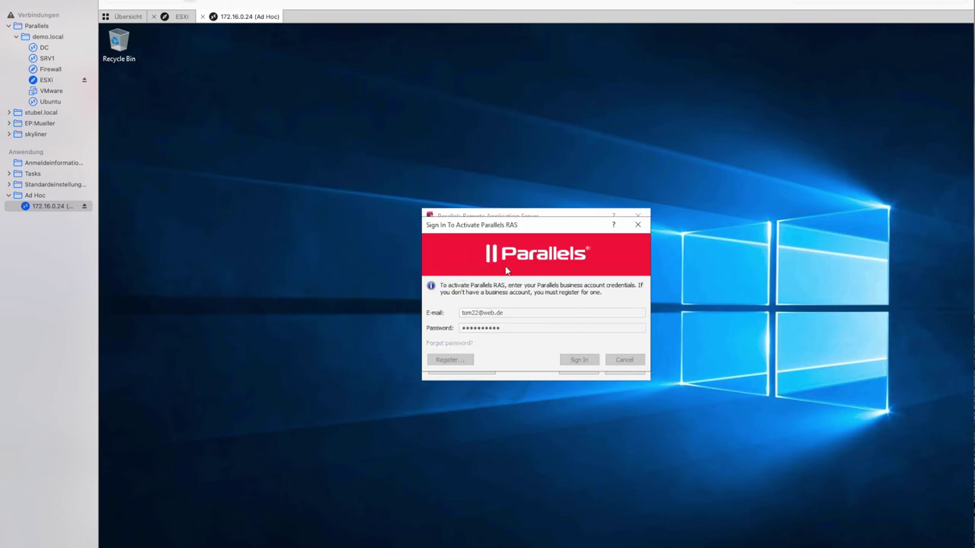
Activate the trial version of Parallels RAS and acknowledge the activation and static IP address notices.
{"action": "left_click", "coordinate": [448, 279]}
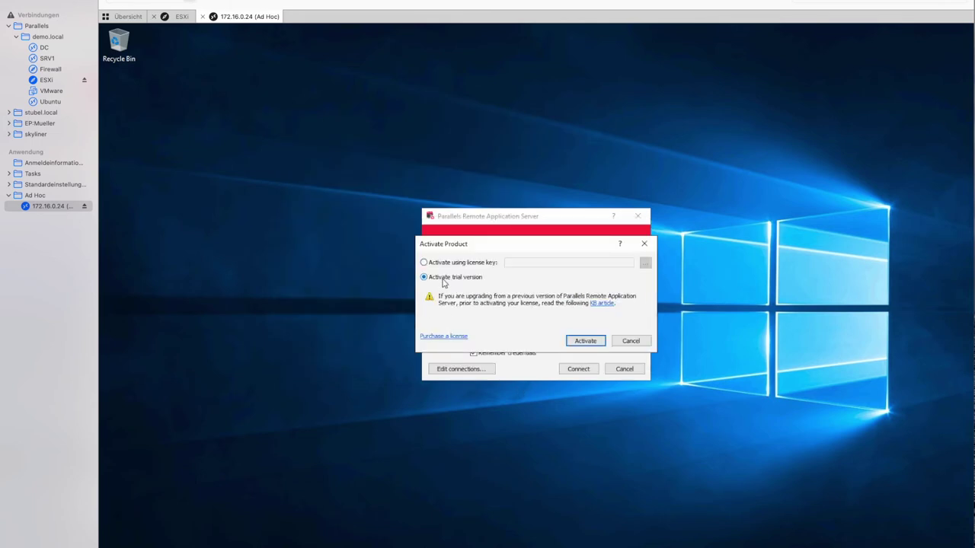
{"action": "left_click", "coordinate": [579, 341]}
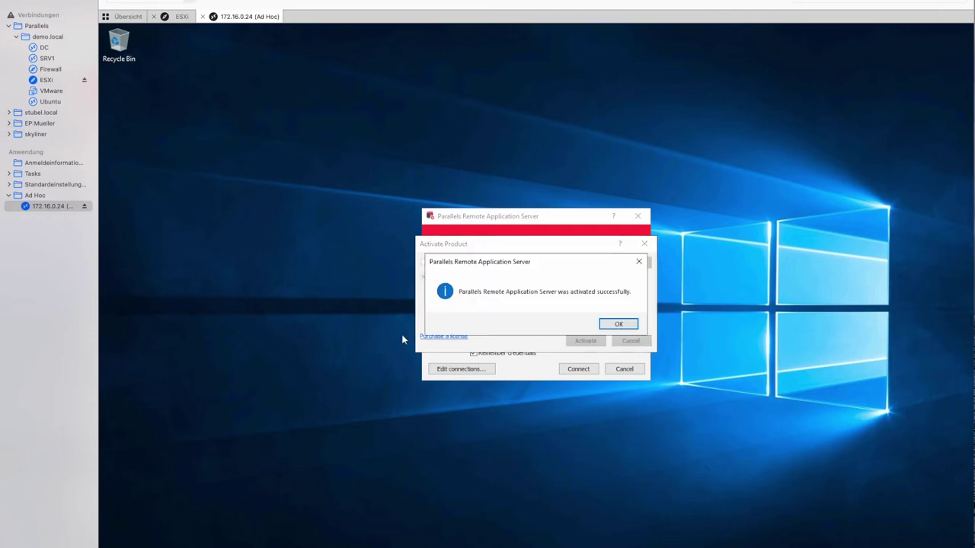
{"action": "left_click", "coordinate": [616, 326]}
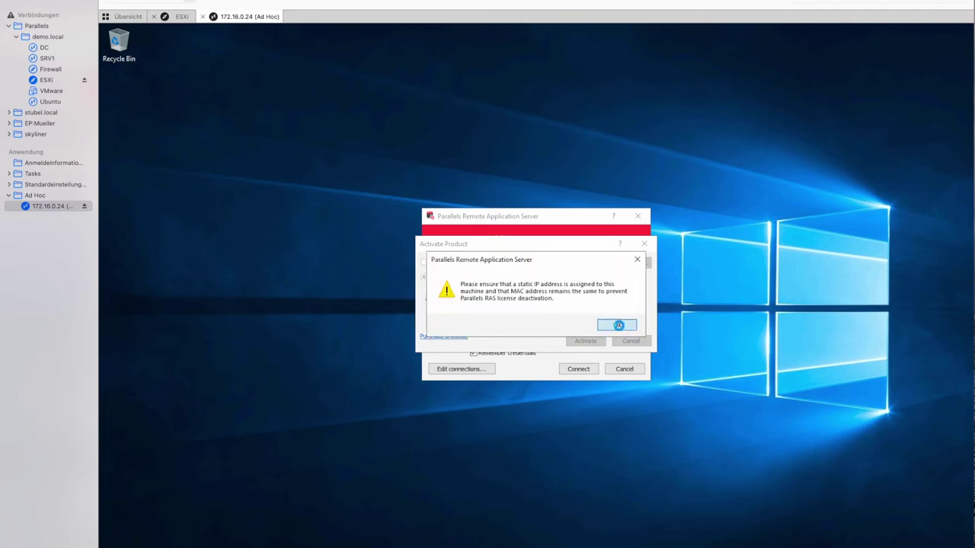
{"action": "left_click", "coordinate": [620, 327]}
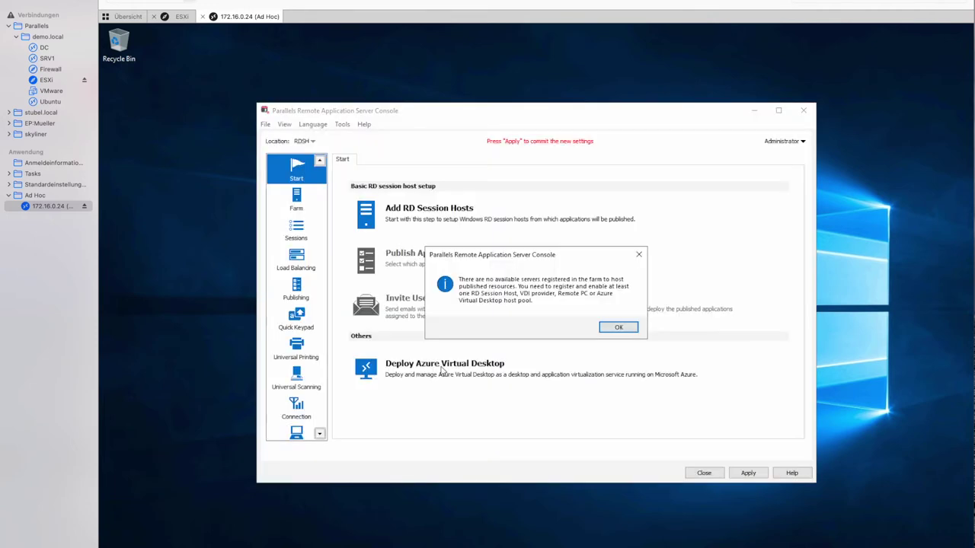
Dismiss the missing-servers notice, apply the pending settings, and reposition and enlarge the console window.
{"action": "left_click", "coordinate": [605, 332]}
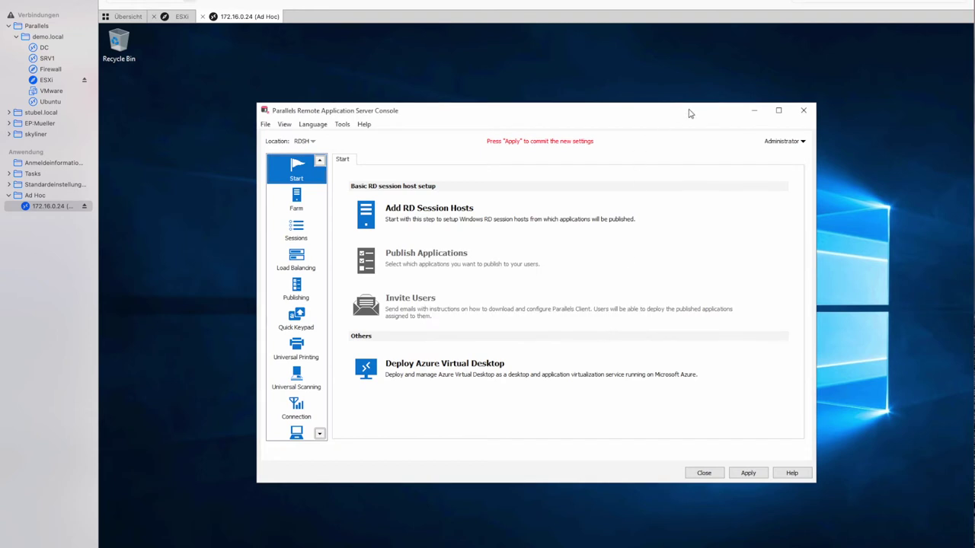
{"action": "left_click", "coordinate": [748, 473]}
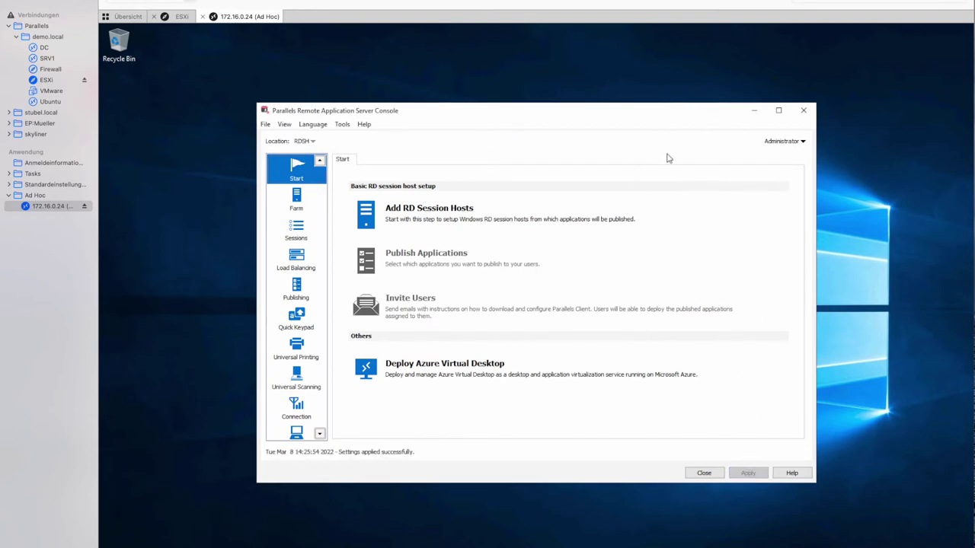
{"action": "left_click_drag", "start_coordinate": [638, 113], "coordinate": [558, 76]}
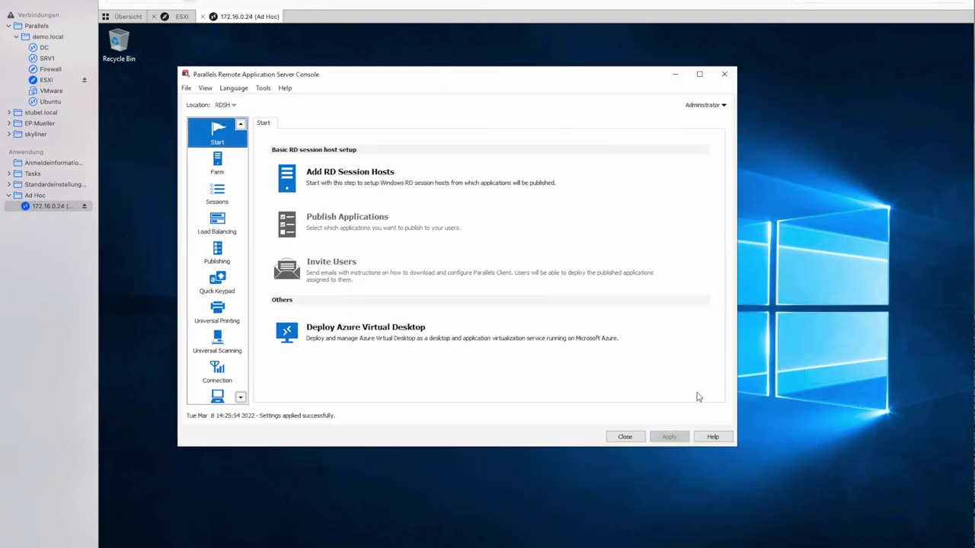
{"action": "left_click_drag", "start_coordinate": [738, 450], "coordinate": [864, 511]}
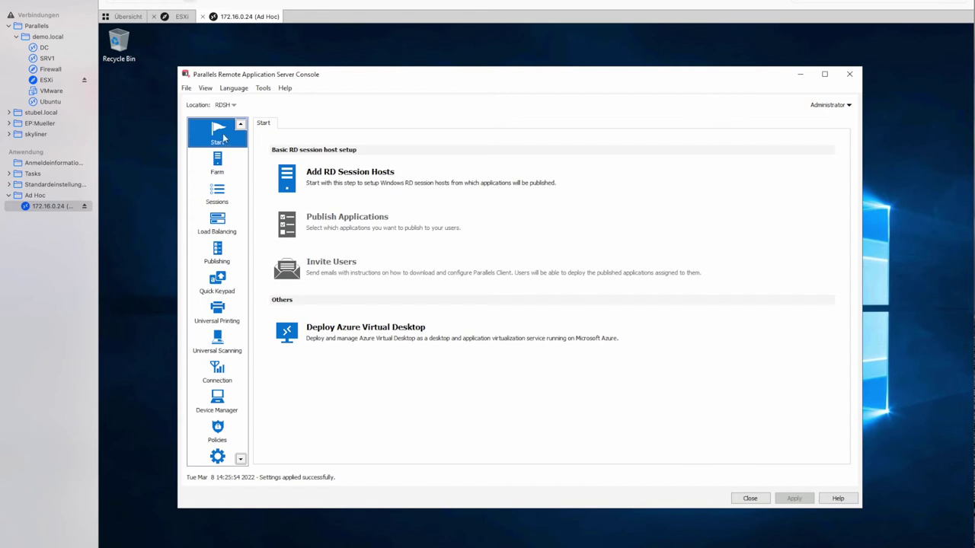
Rename the farm as Demo.
{"action": "left_click", "coordinate": [214, 163]}
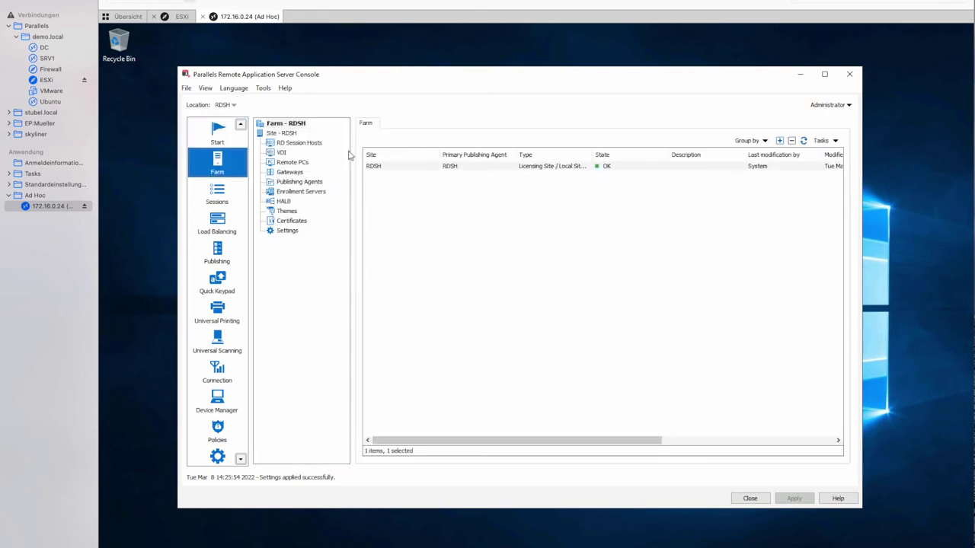
{"action": "left_click", "coordinate": [287, 128]}
{"action": "type", "text": "Demo"}
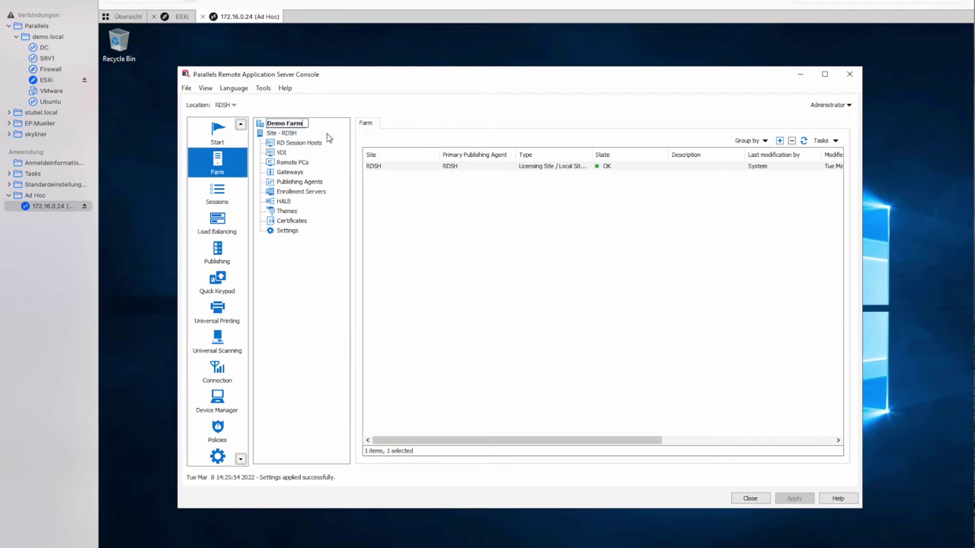
{"action": "key", "text": "Return"}
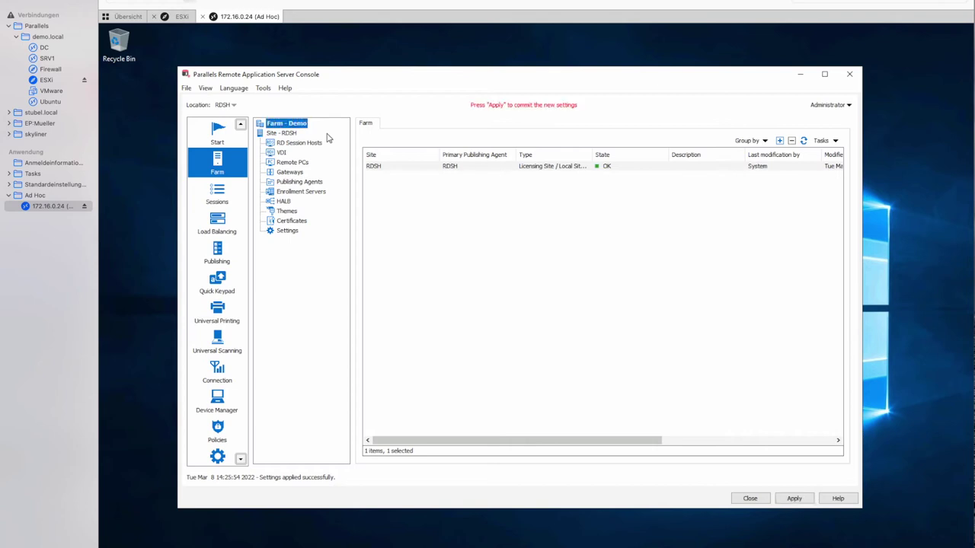
Rename the RDSH site as Bonn.
{"action": "left_click", "coordinate": [287, 134]}
{"action": "left_click", "coordinate": [287, 136]}
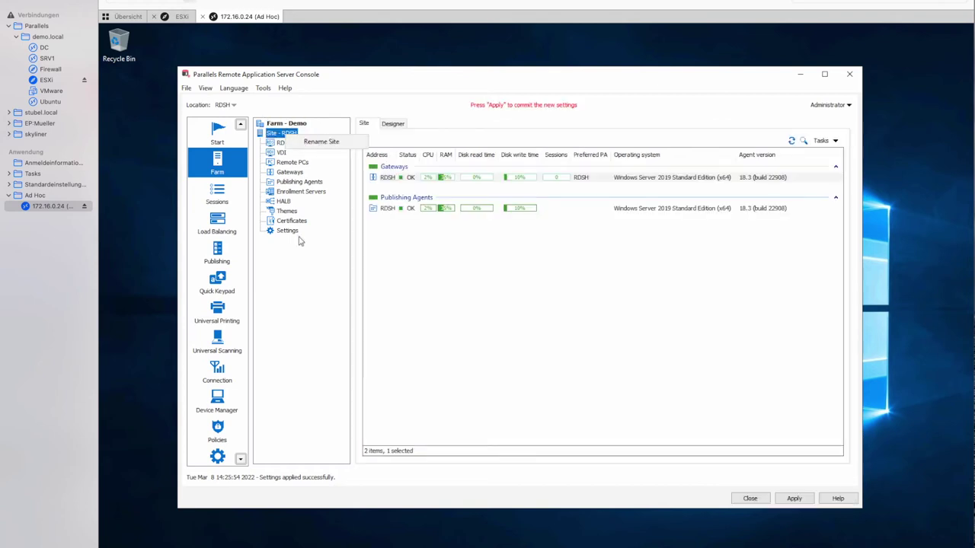
{"action": "type", "text": "Bonn"}
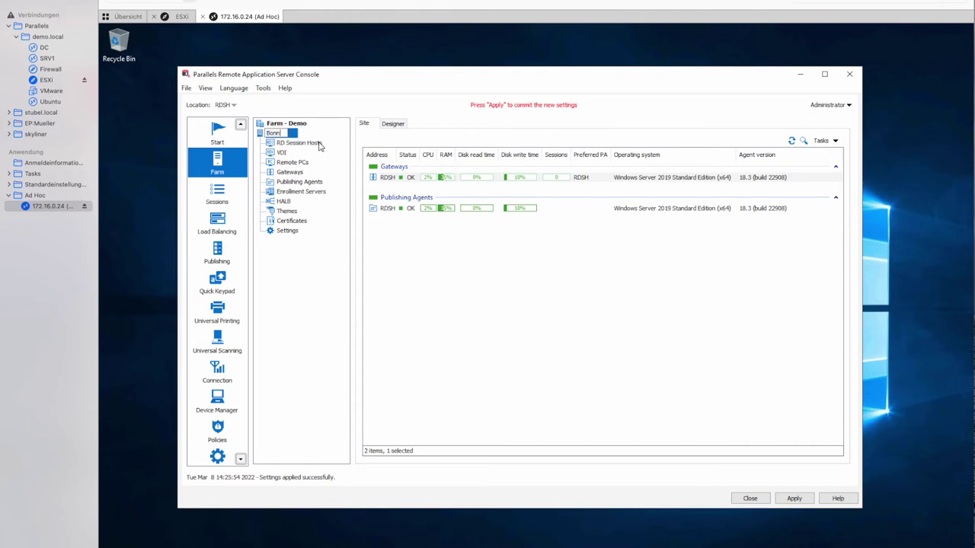
{"action": "key", "text": "Return"}
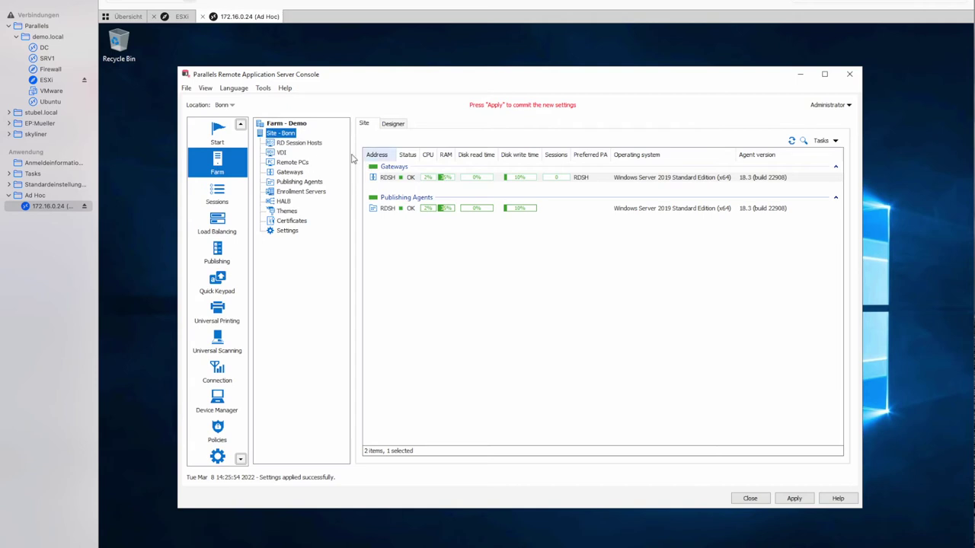
Apply the new farm and site names and inspect the gateway in the site's Designer diagram with the console maximized.
{"action": "left_click", "coordinate": [394, 124]}
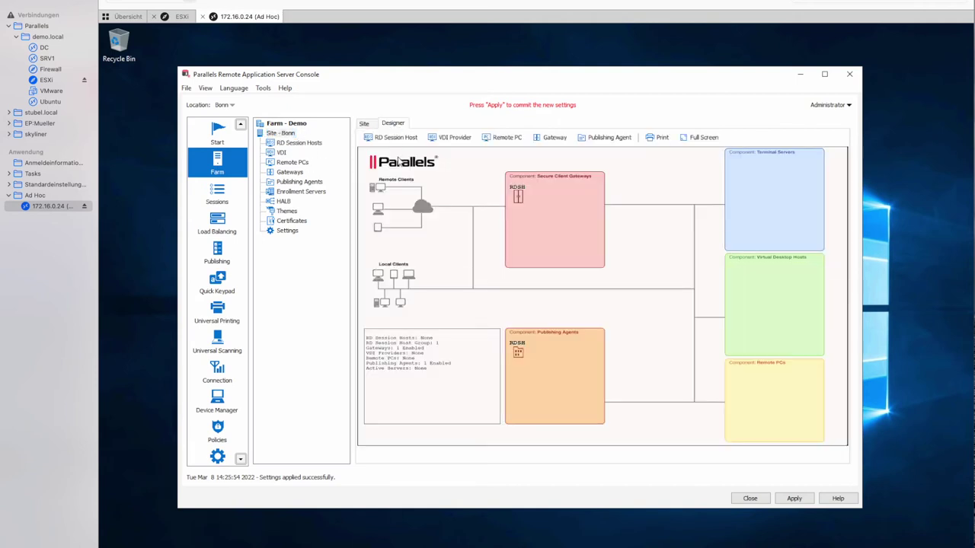
{"action": "left_click", "coordinate": [795, 499]}
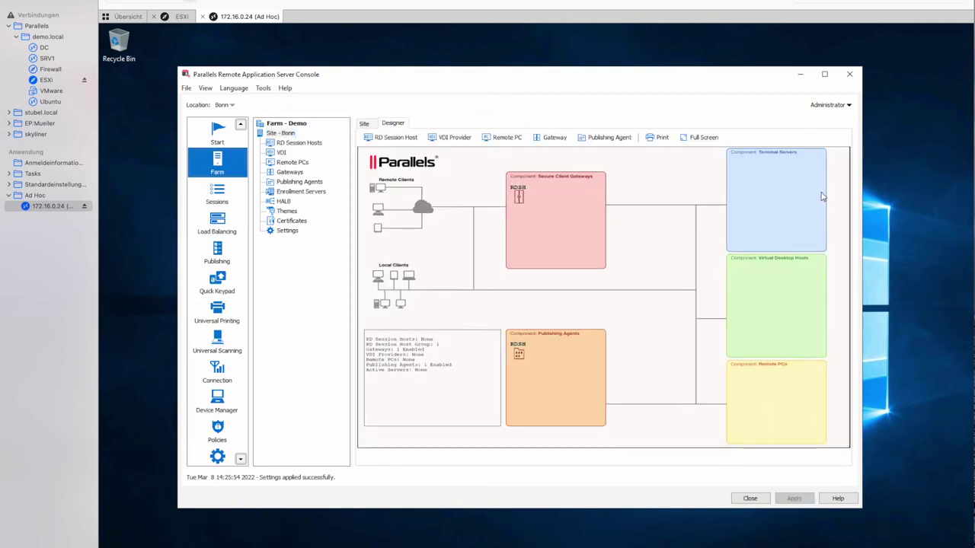
{"action": "left_click", "coordinate": [824, 74]}
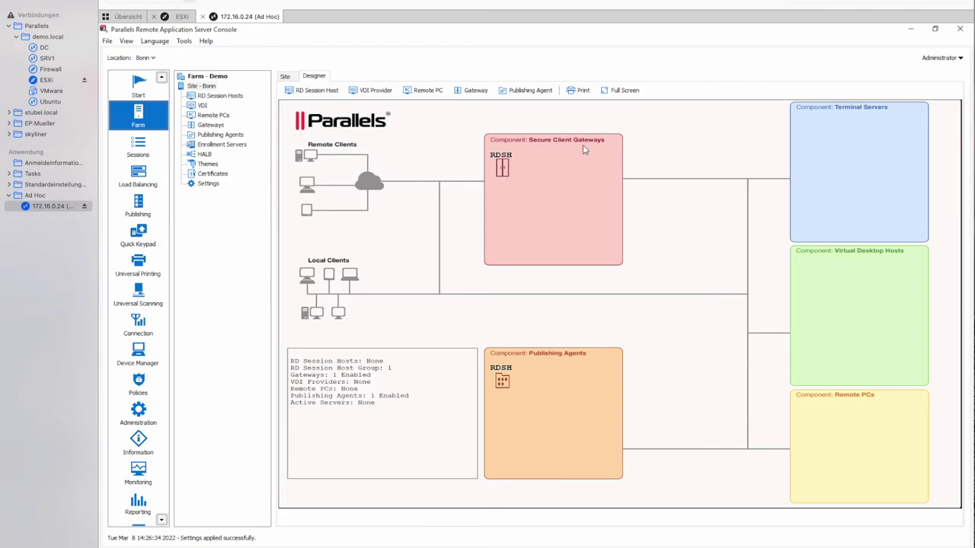
{"action": "left_click", "coordinate": [501, 171]}
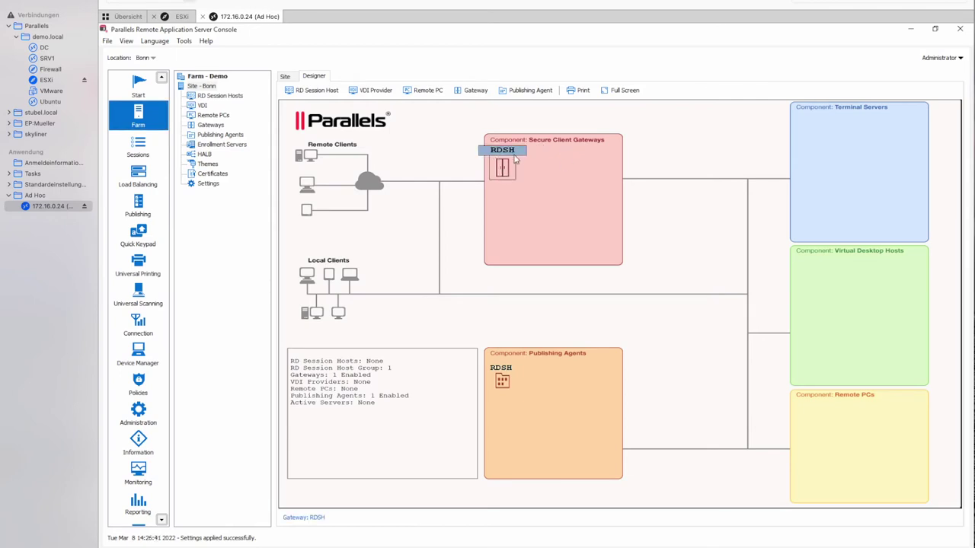
Check the server's host name by running hostname in a command prompt, and close the prompt.
{"action": "key", "text": "super+r"}
{"action": "type", "text": "cmd"}
{"action": "key", "text": "Return"}
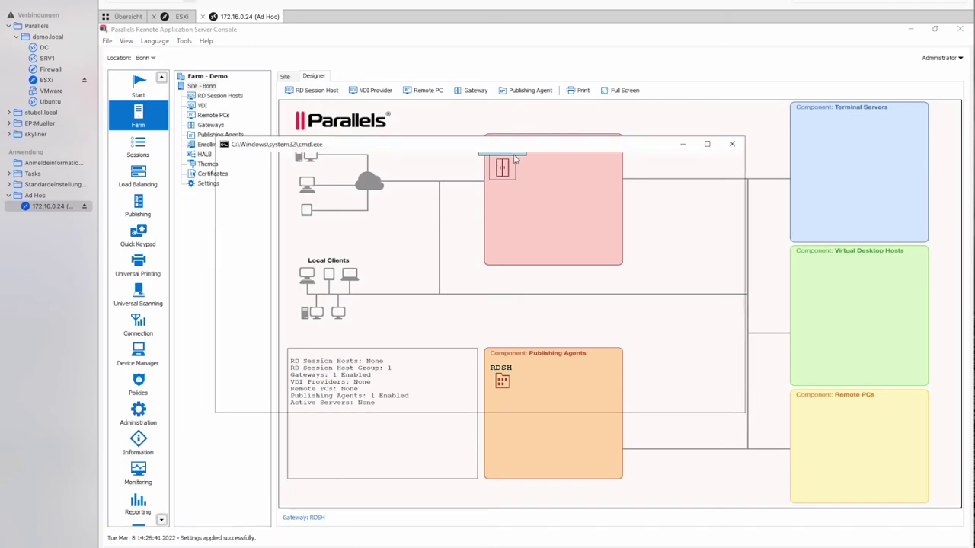
{"action": "type", "text": "hostname"}
{"action": "key", "text": "Return"}
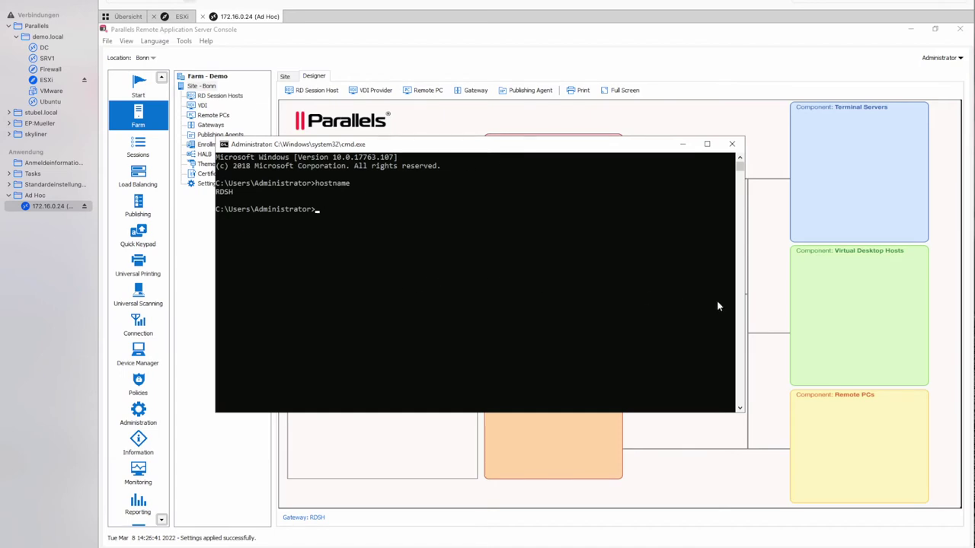
{"action": "key", "text": "alt+F4"}
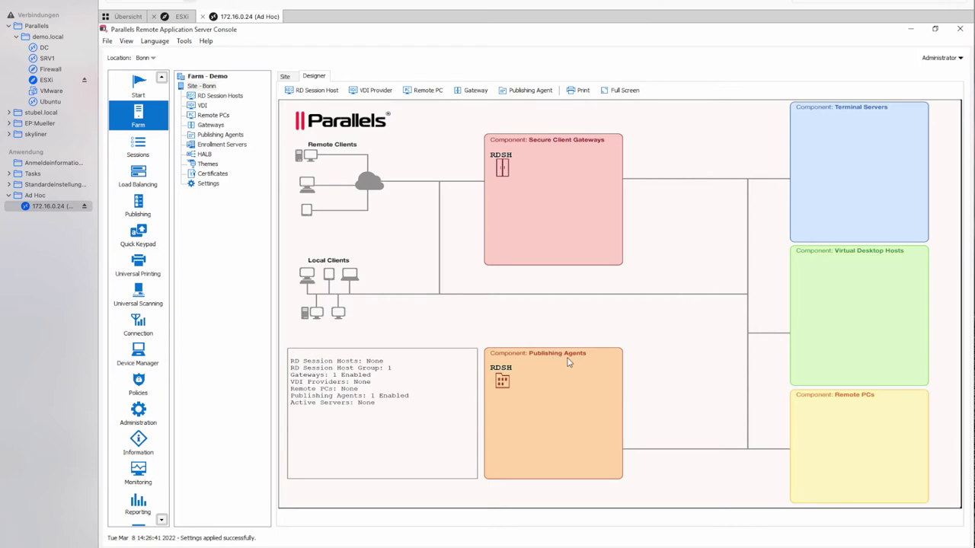
Start adding server RDSH as an RD Session Host, keeping the firewall rules, RDS role, Desktop Experience, restart and inherited default settings.
{"action": "left_click", "coordinate": [502, 383]}
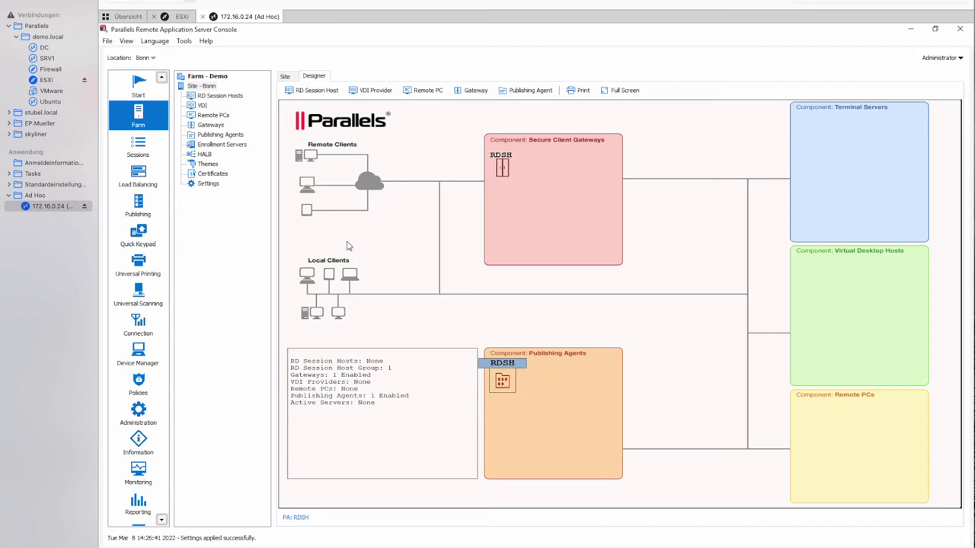
{"action": "left_click", "coordinate": [838, 173]}
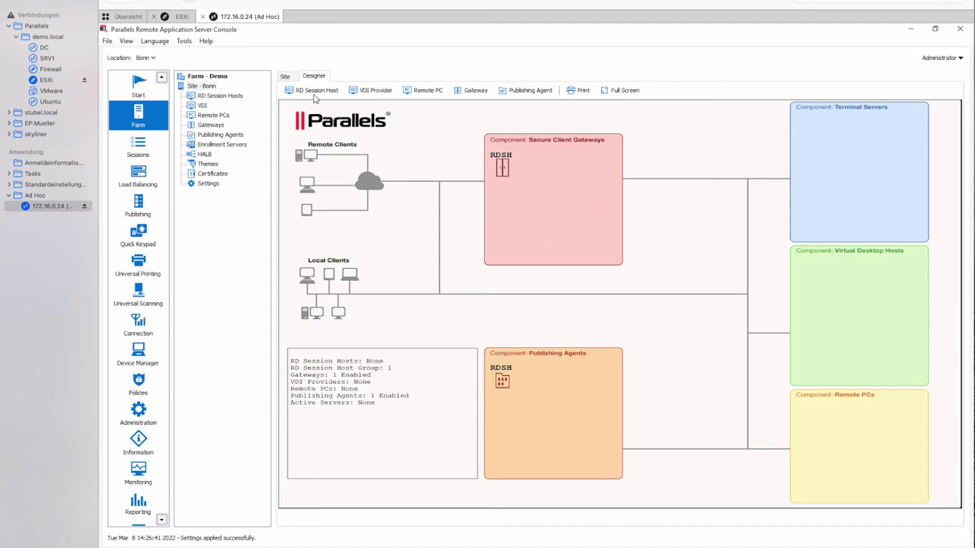
{"action": "left_click", "coordinate": [314, 93]}
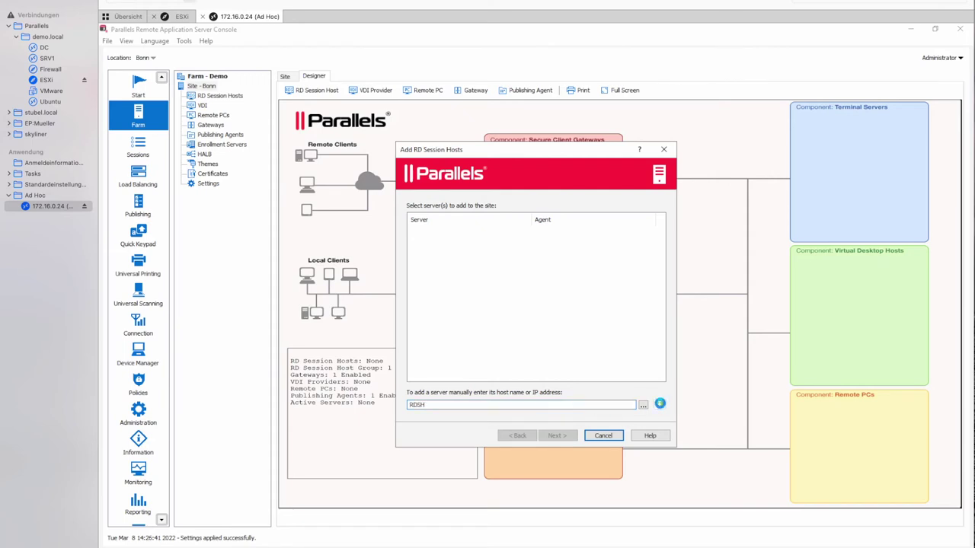
{"action": "left_click", "coordinate": [557, 435]}
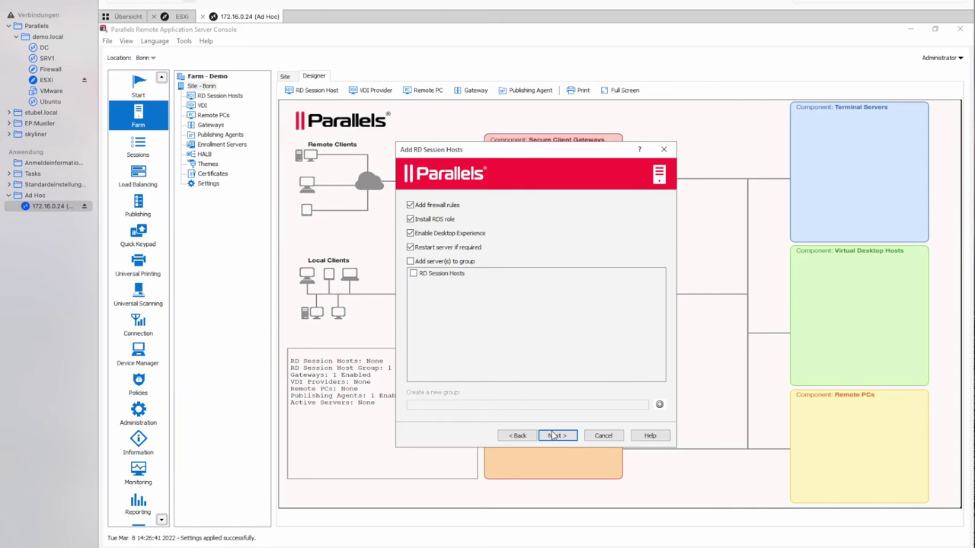
{"action": "left_click", "coordinate": [554, 436]}
{"action": "left_click", "coordinate": [554, 436]}
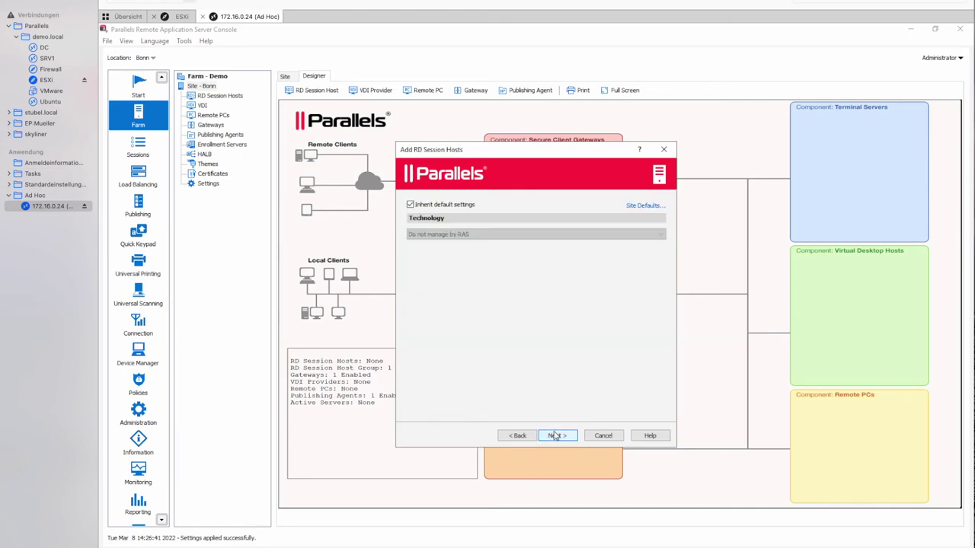
{"action": "left_click", "coordinate": [554, 436]}
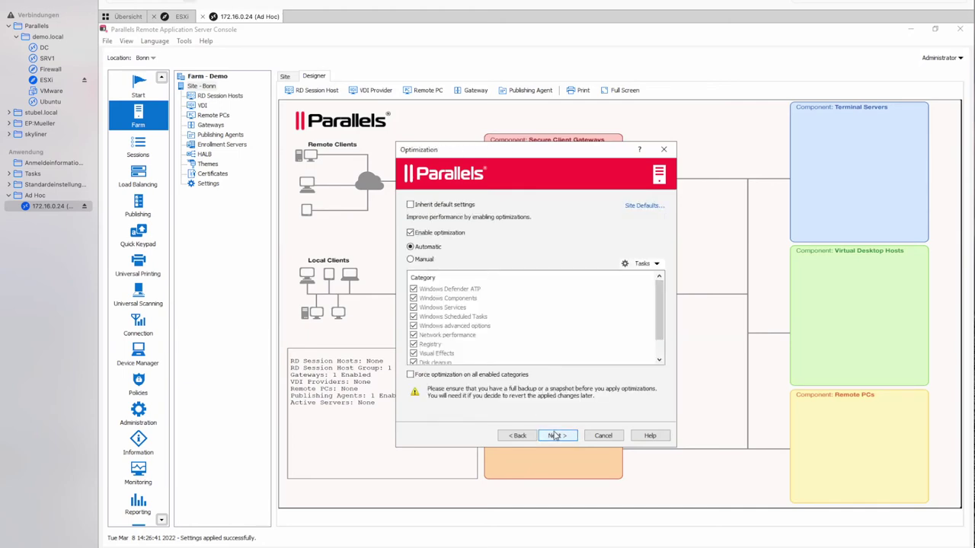
Disable optimization for the new session host, install the RAS RD Session Host Agent on it, and complete the wizard.
{"action": "left_click", "coordinate": [409, 233]}
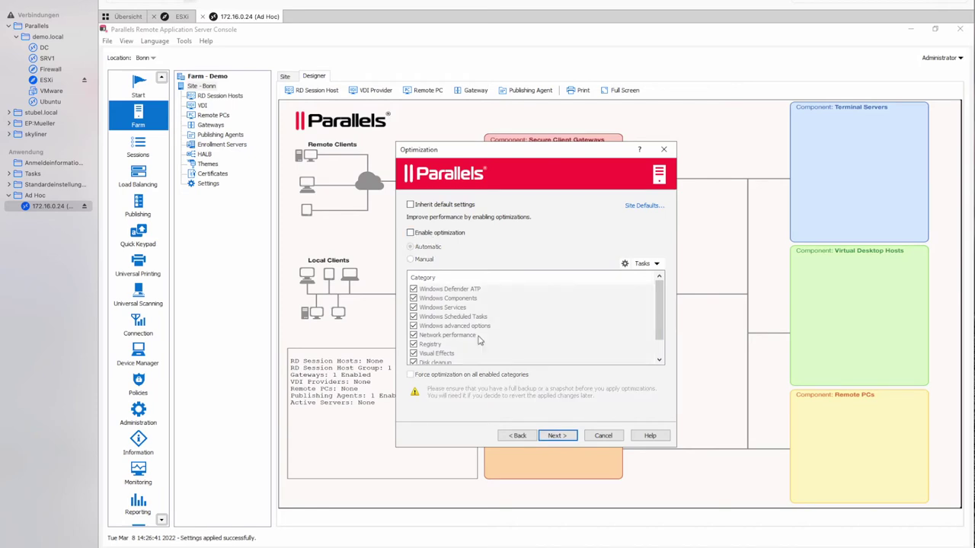
{"action": "left_click", "coordinate": [548, 436]}
{"action": "left_click", "coordinate": [548, 435]}
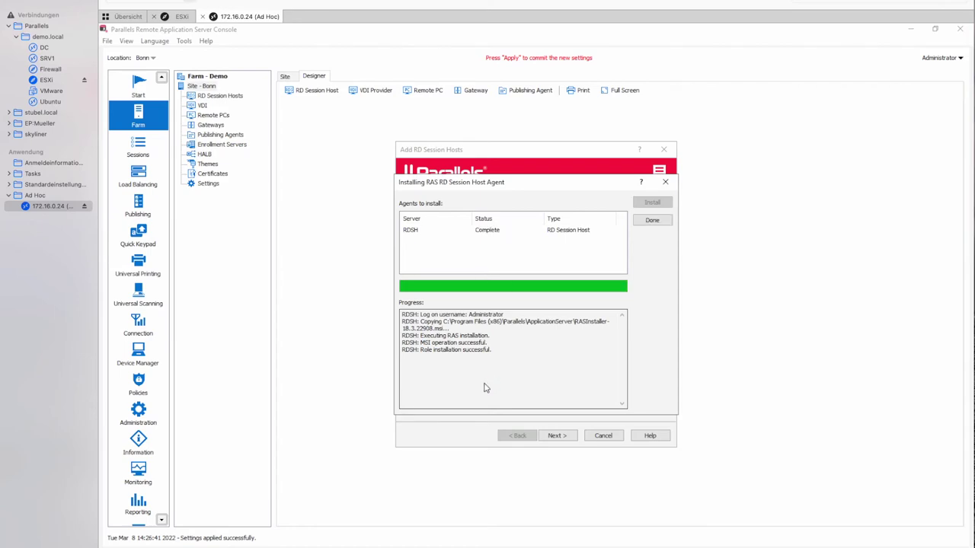
{"action": "left_click", "coordinate": [652, 220]}
{"action": "left_click", "coordinate": [557, 437]}
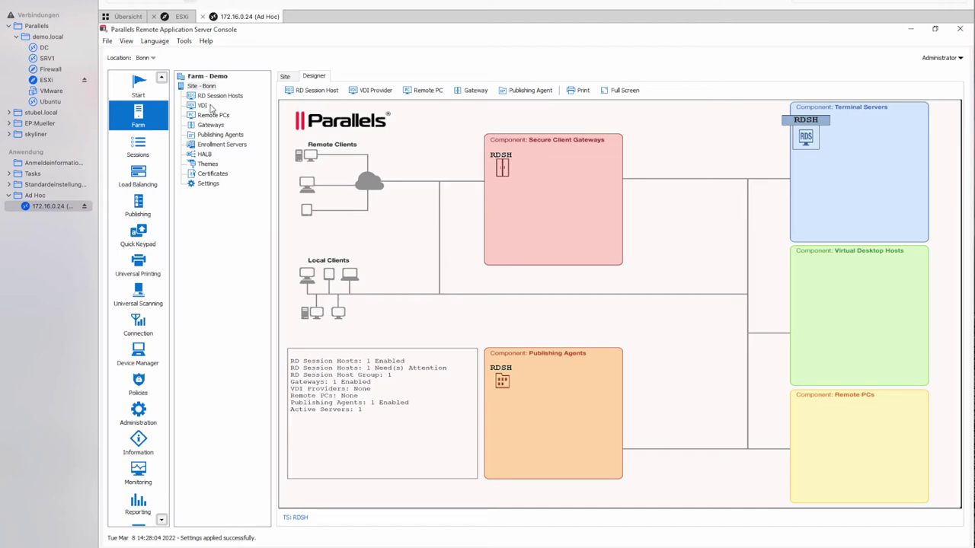
Check the status of the site's RD Session Hosts, Gateways and Publishing Agents, and review the Bonn site overview.
{"action": "left_click", "coordinate": [208, 100]}
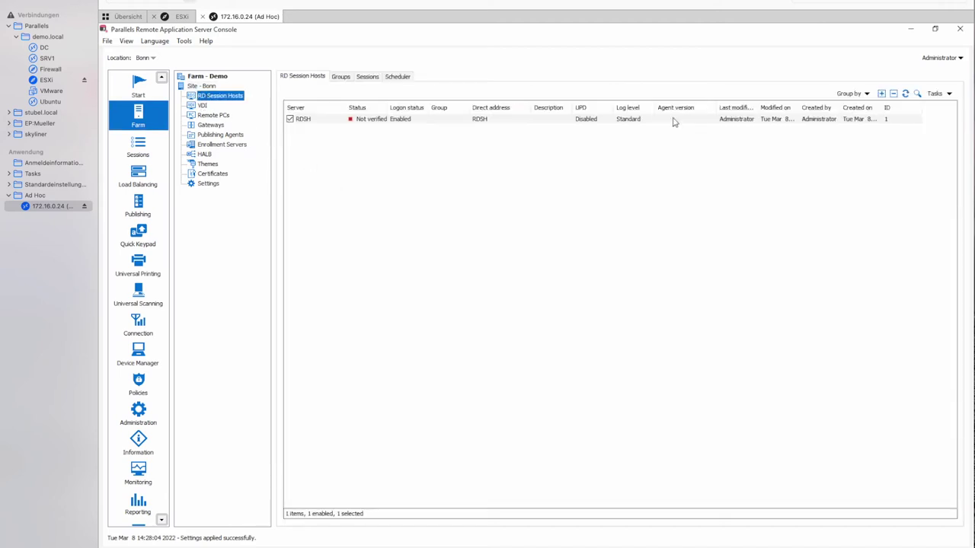
{"action": "left_click", "coordinate": [907, 95]}
{"action": "left_click", "coordinate": [211, 125]}
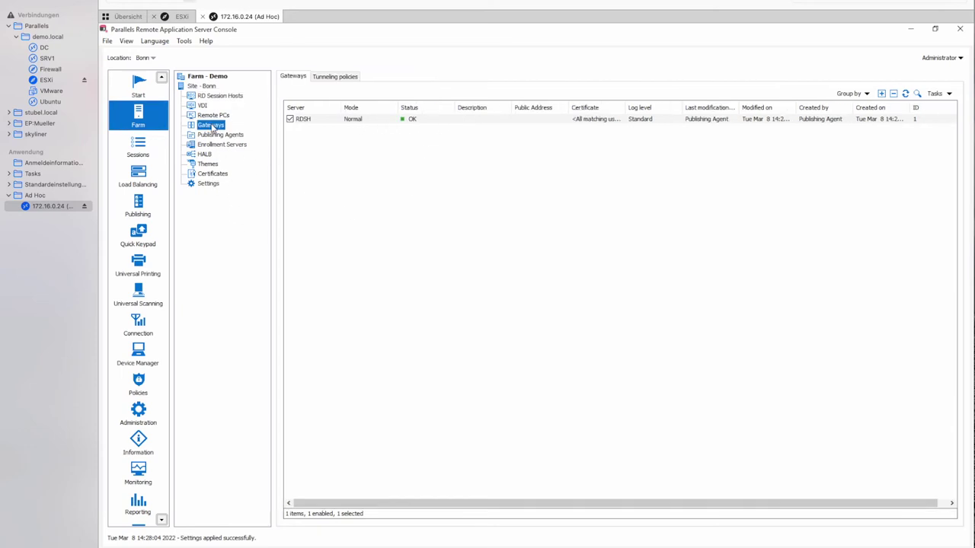
{"action": "left_click", "coordinate": [212, 135]}
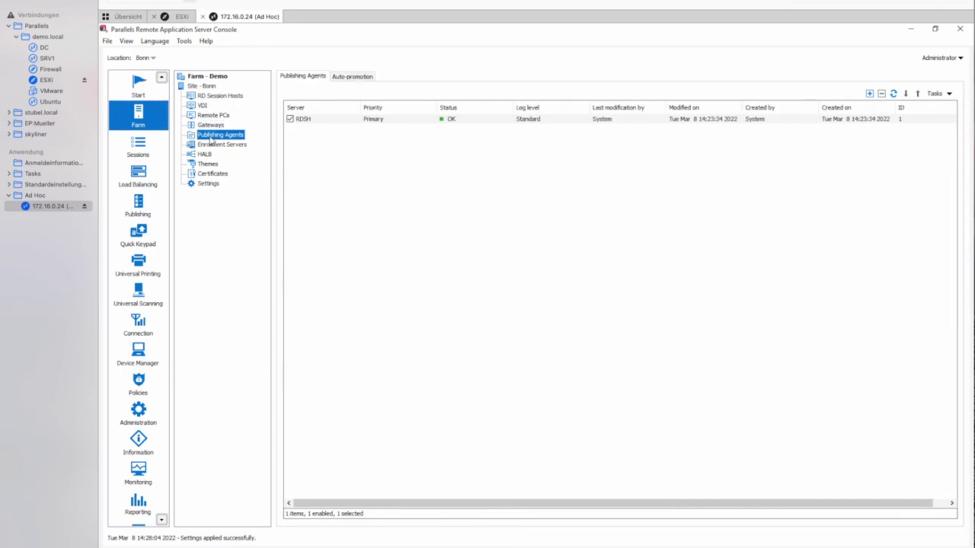
{"action": "left_click", "coordinate": [202, 87]}
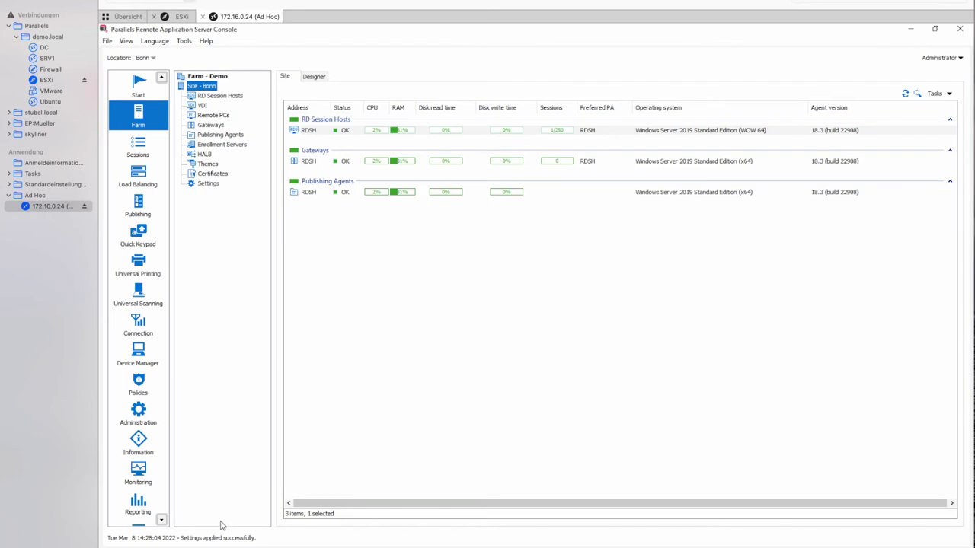
{"action": "key", "text": "super"}
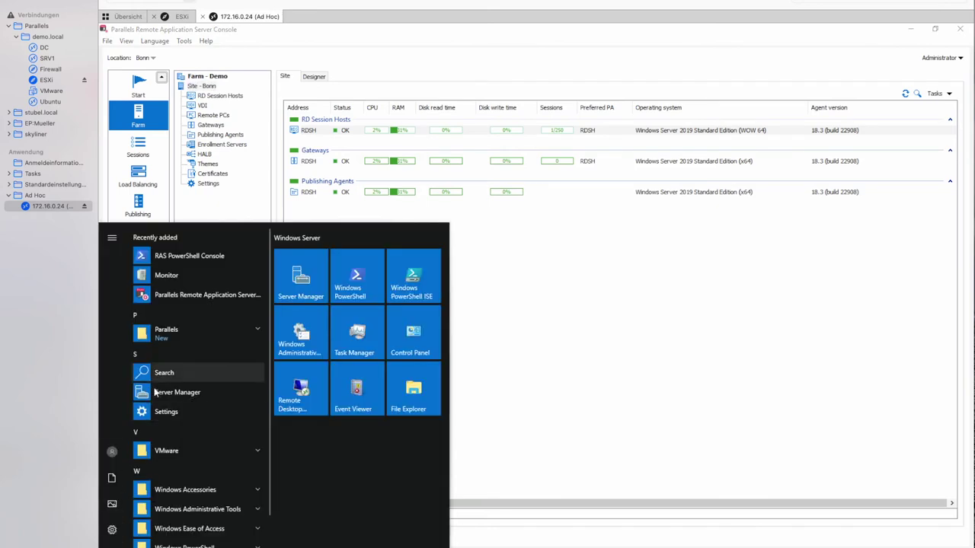
{"action": "scroll", "coordinate": [158, 473], "scroll_direction": "down", "scroll_amount": 1}
{"action": "scroll", "coordinate": [158, 474], "scroll_direction": "down", "scroll_amount": 1}
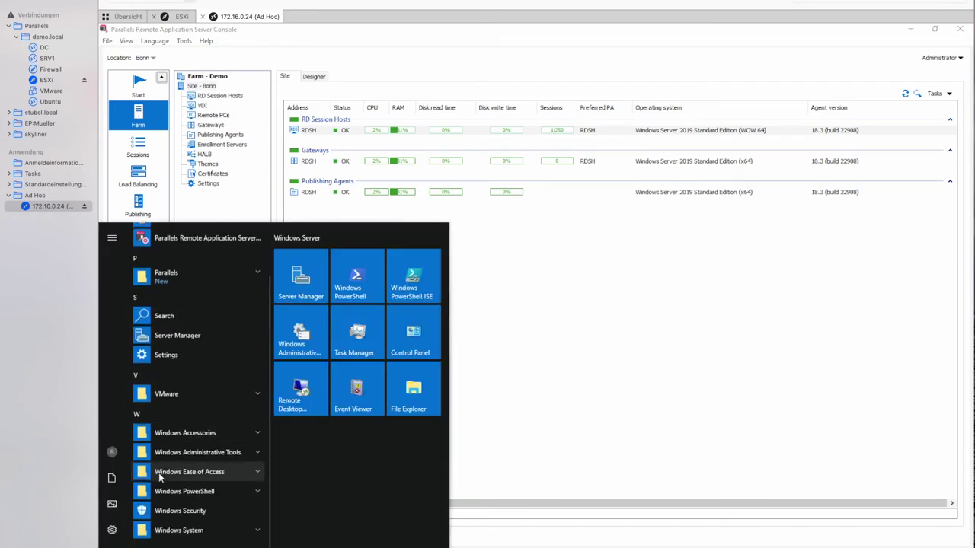
{"action": "scroll", "coordinate": [158, 477], "scroll_direction": "up", "scroll_amount": 1}
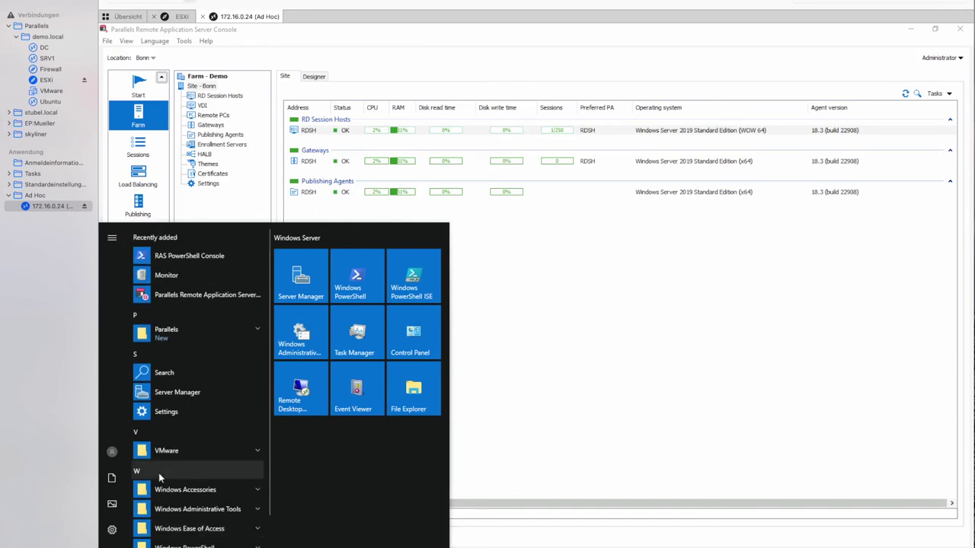
{"action": "type", "text": "edit"}
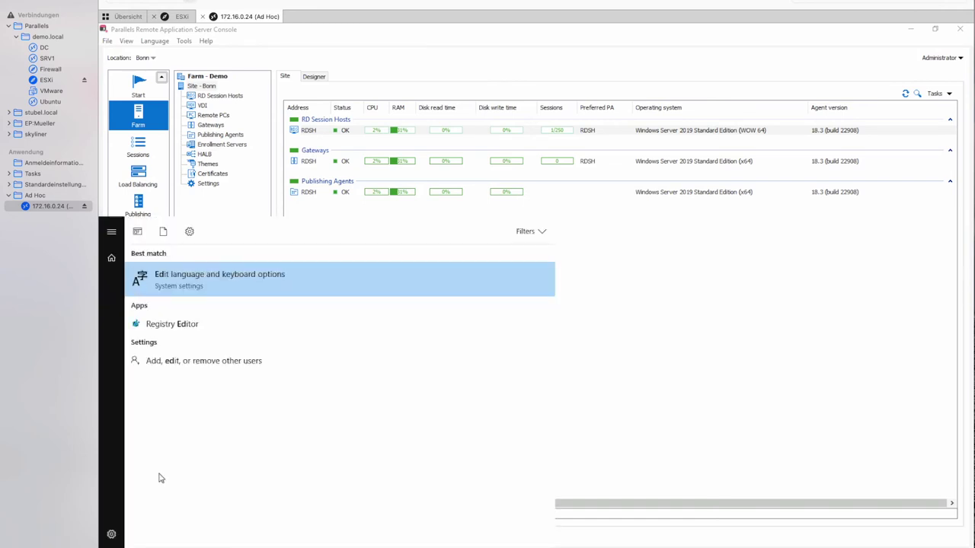
{"action": "key", "text": "BackSpace"}
{"action": "key", "text": "BackSpace"}
{"action": "key", "text": "BackSpace"}
{"action": "key", "text": "BackSpace"}
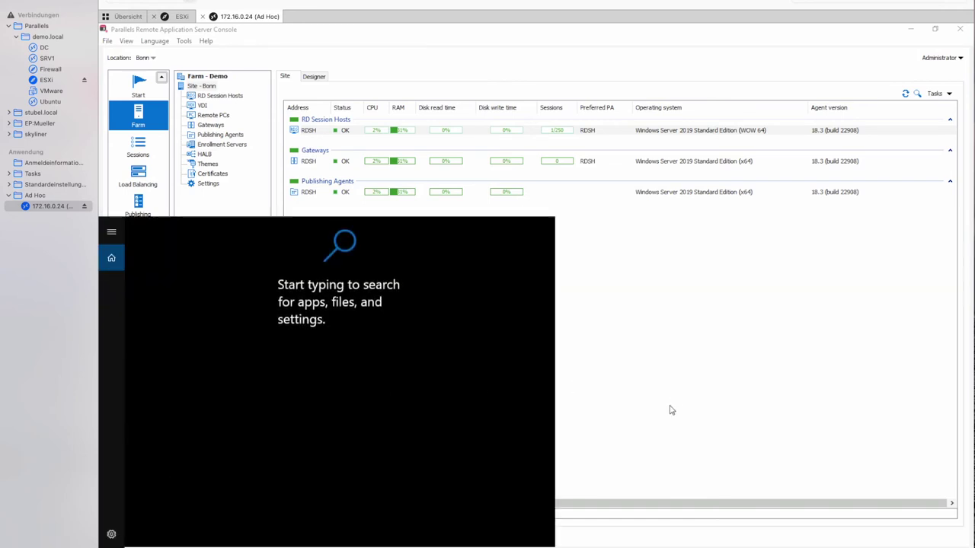
{"action": "key", "text": "Escape"}
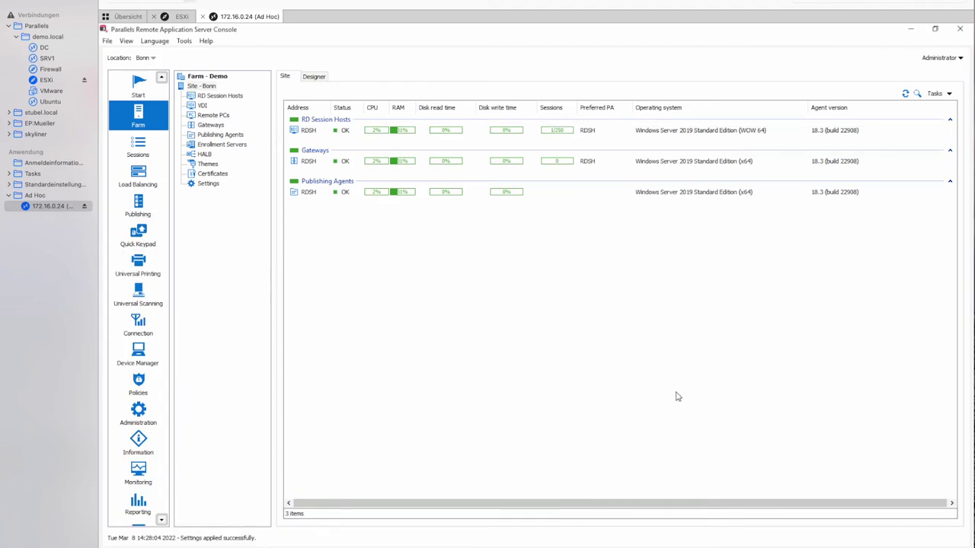
Switch to the Mac desktop, open a new Safari window and load the server's web portal at 172.16.0.24.
{"action": "key", "text": "ctrl+Right"}
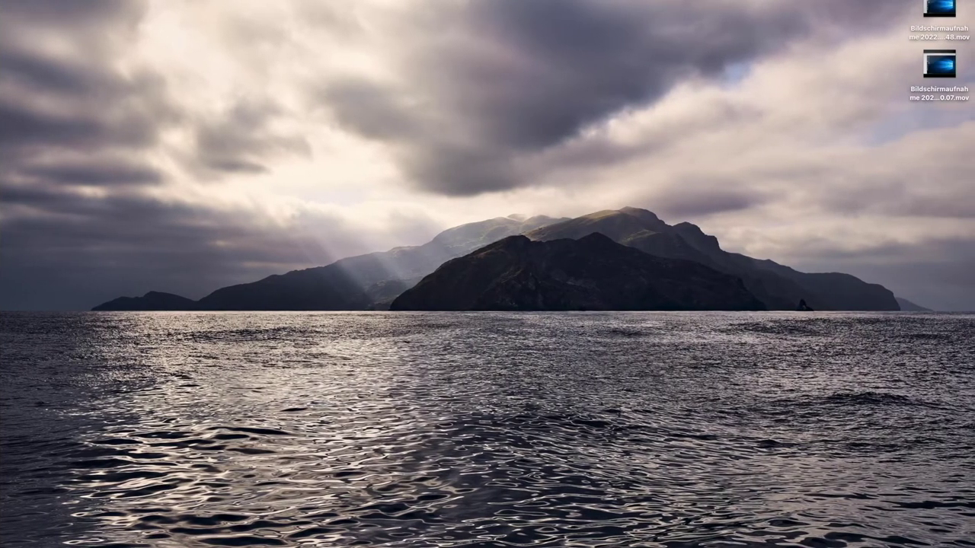
{"action": "mouse_move", "coordinate": [502, 537]}
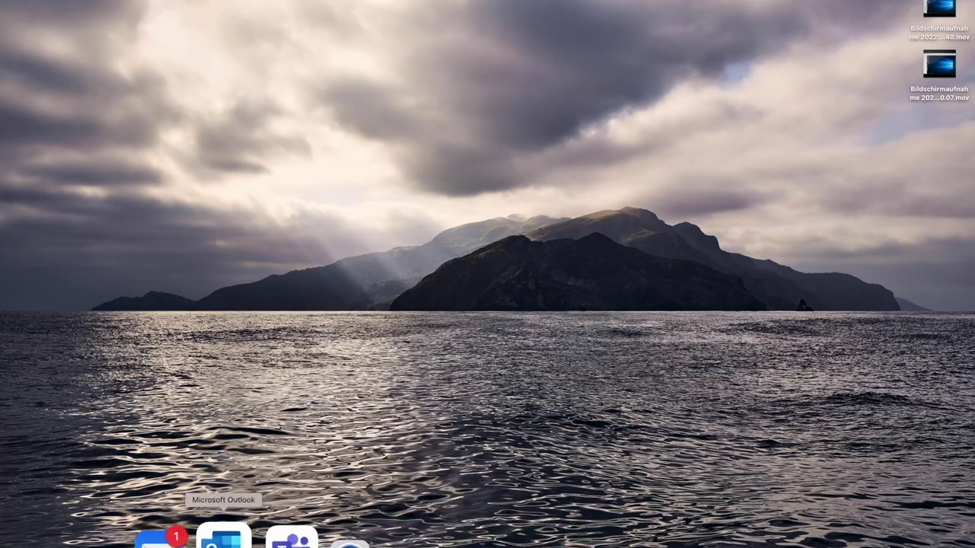
{"action": "right_click", "coordinate": [131, 537]}
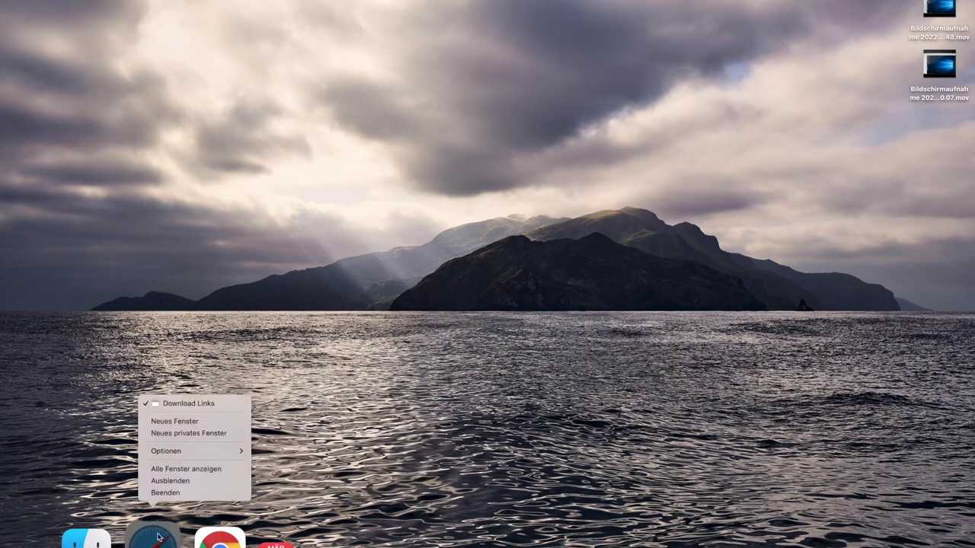
{"action": "left_click", "coordinate": [188, 426]}
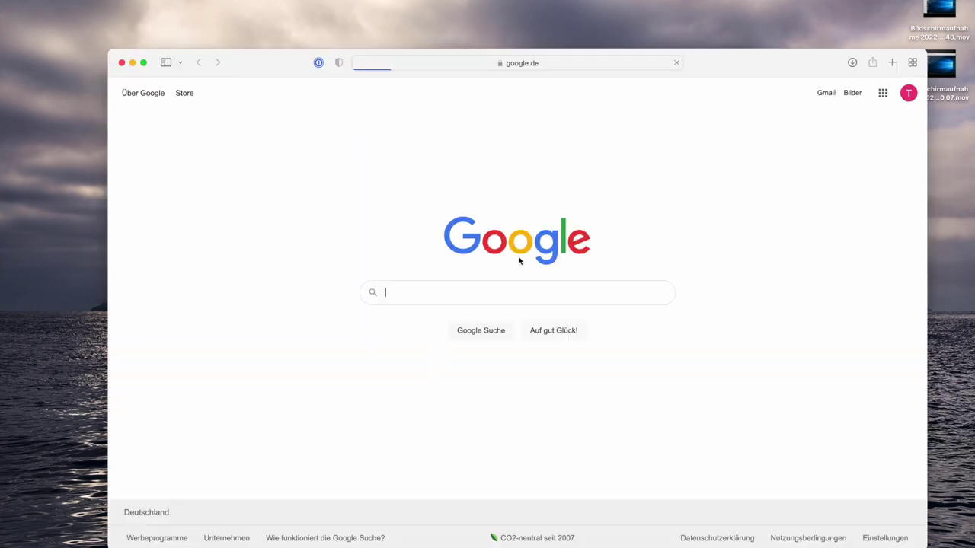
{"action": "left_click", "coordinate": [598, 64]}
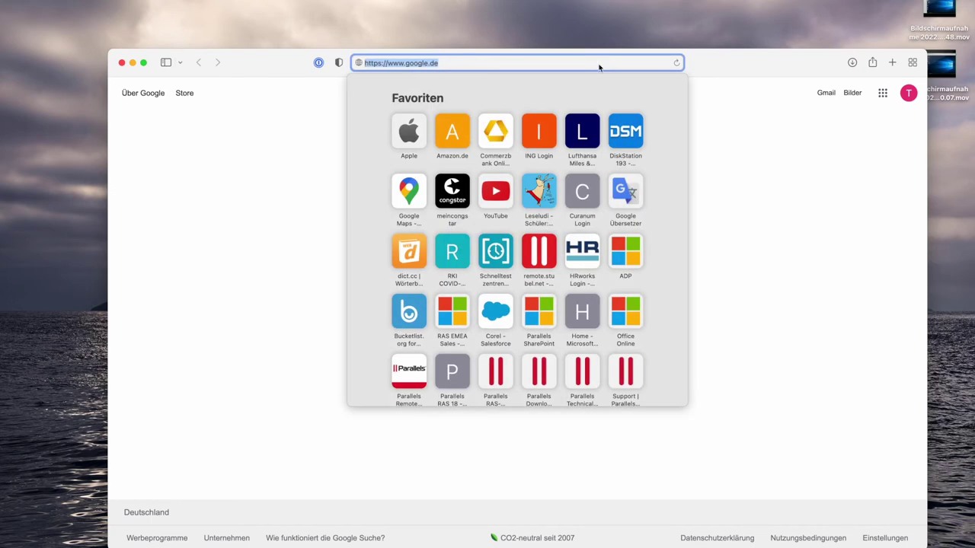
{"action": "type", "text": "172.16.0.24"}
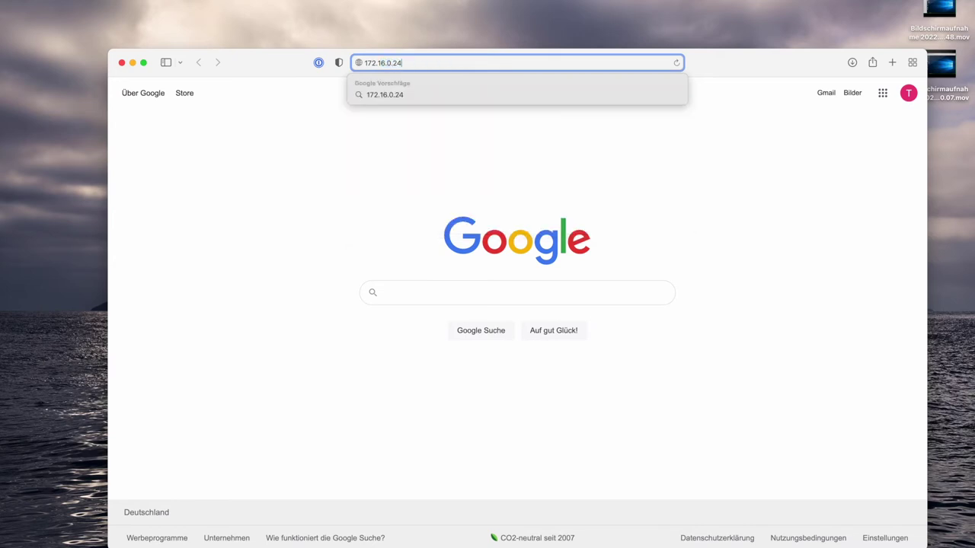
{"action": "key", "text": "Return"}
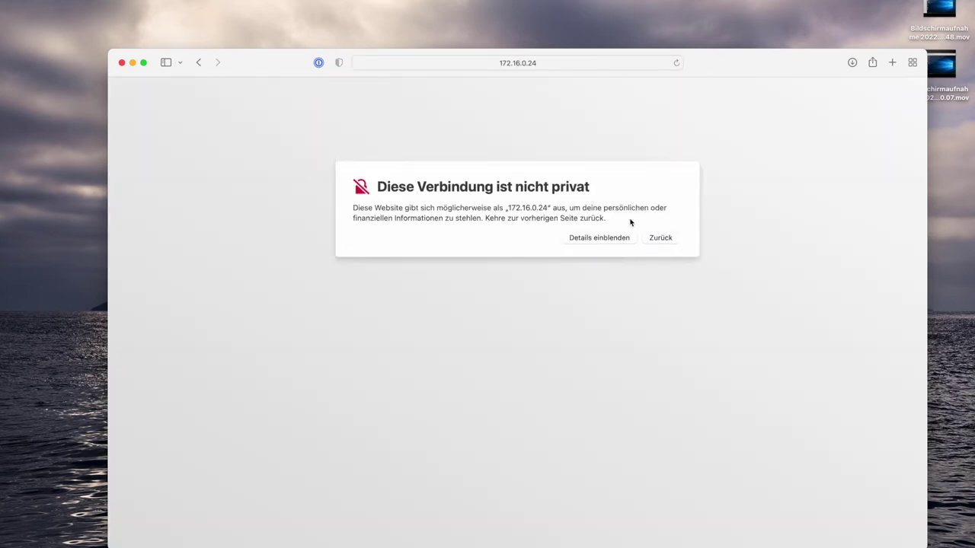
Proceed to the website despite the certificate warning and enter the Mac account password to authorize trusting its certificate.
{"action": "left_click", "coordinate": [620, 239]}
{"action": "left_click", "coordinate": [442, 325]}
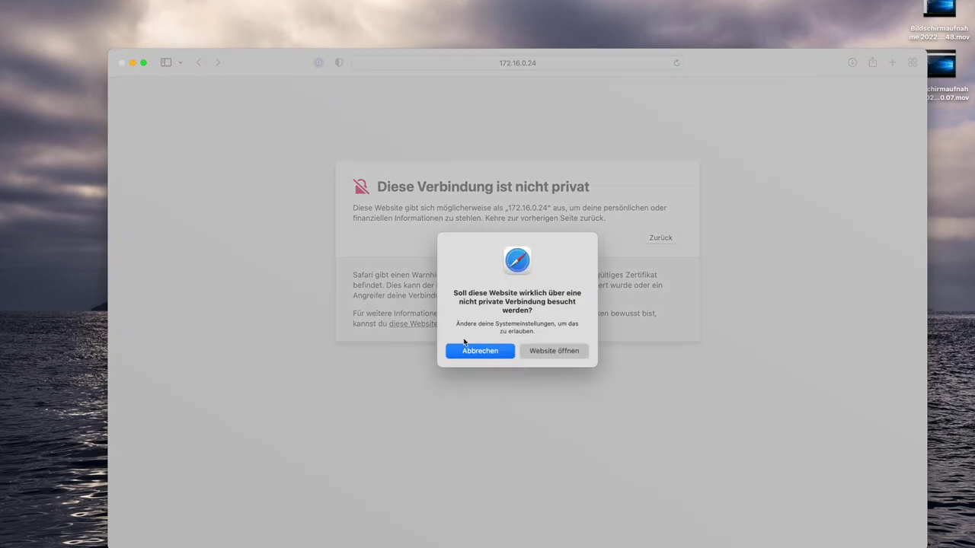
{"action": "left_click", "coordinate": [572, 354]}
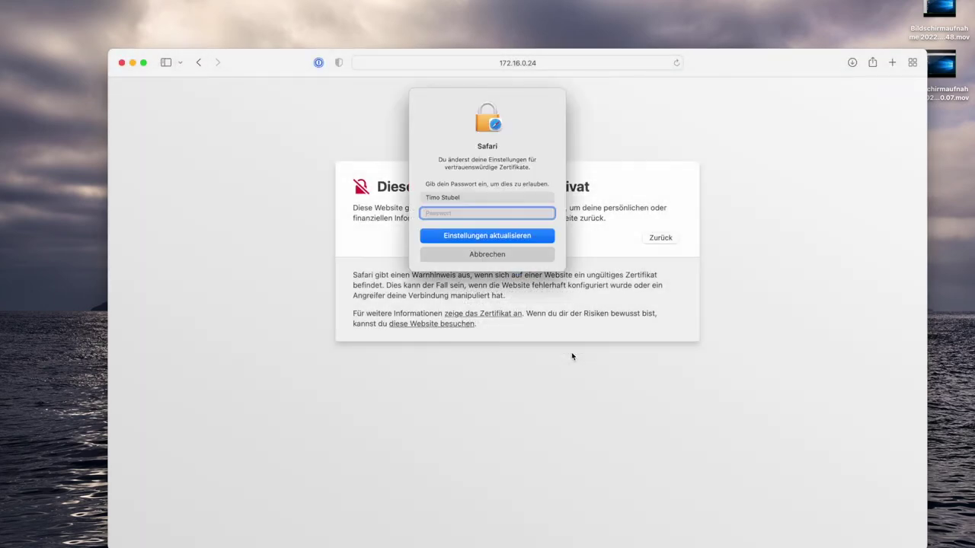
{"action": "type", "text": "p"}
{"action": "key", "text": "BackSpace"}
{"action": "key", "text": "BackSpace"}
{"action": "key", "text": "BackSpace"}
{"action": "type", "text": "ppppppp"}
{"action": "key", "text": "Return"}
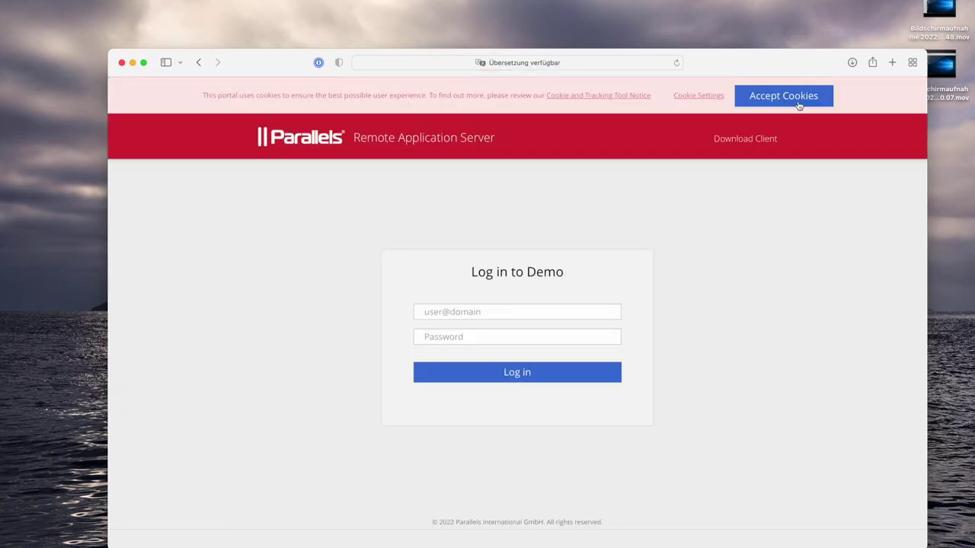
Accept the portal's cookies and inspect the connection's encryption information for 172.16.0.24.
{"action": "left_click", "coordinate": [783, 96]}
{"action": "left_click_drag", "start_coordinate": [774, 63], "coordinate": [745, 44]}
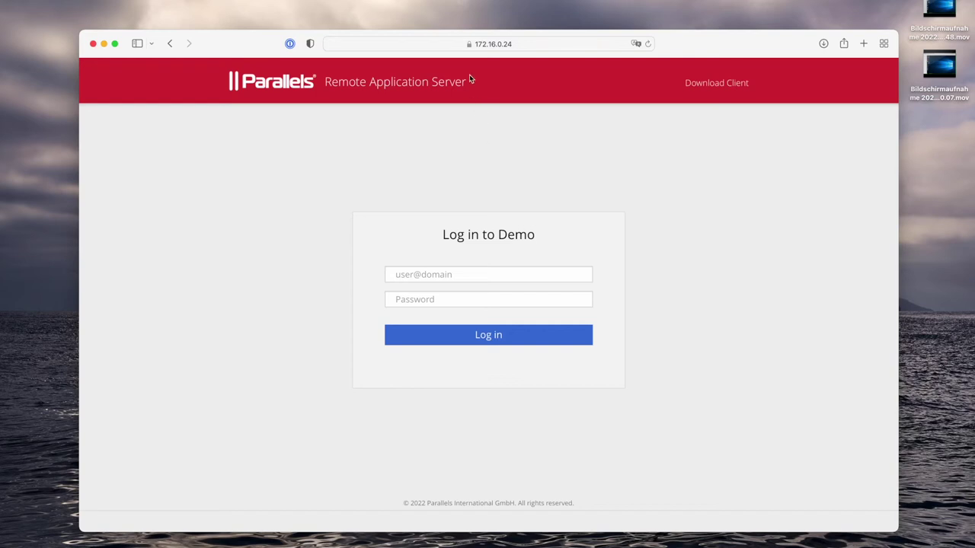
{"action": "left_click", "coordinate": [469, 44]}
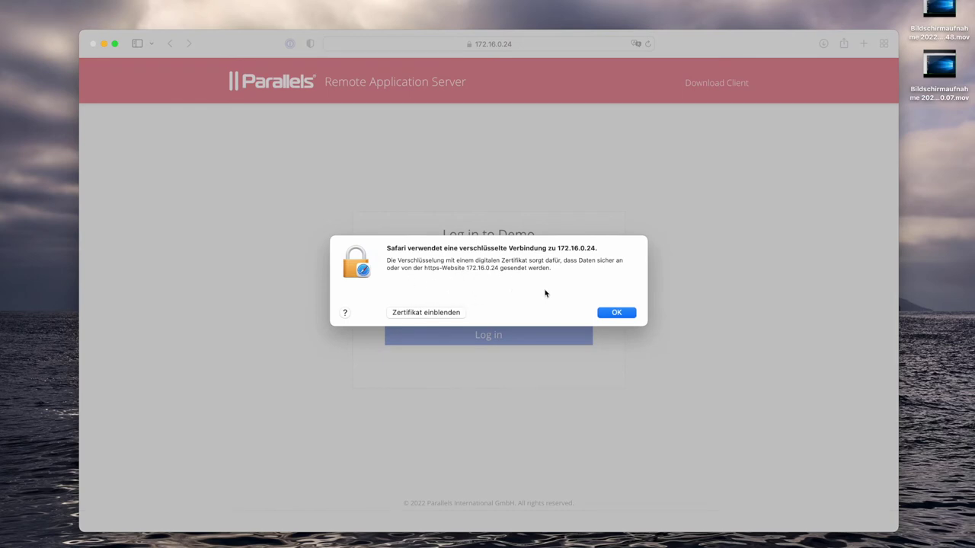
{"action": "left_click", "coordinate": [609, 312]}
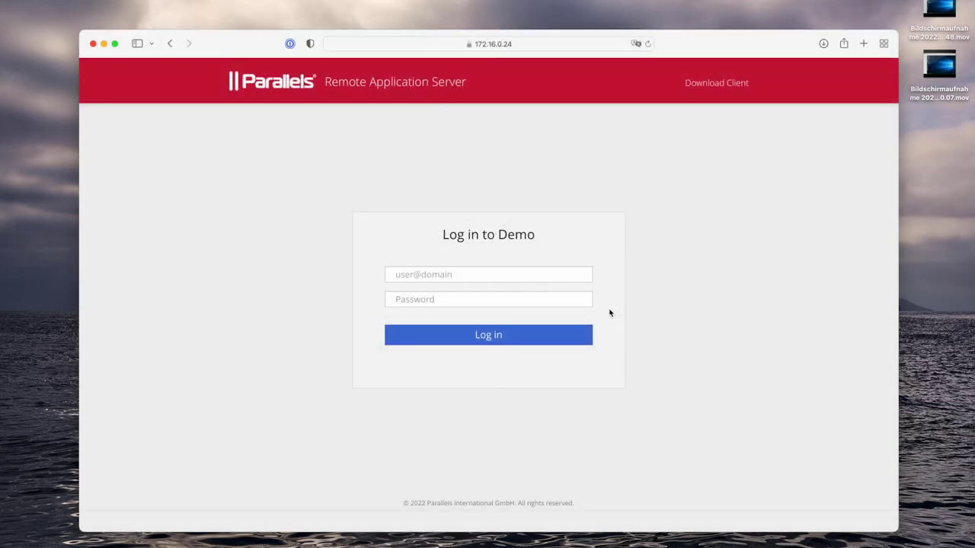
Try to log in to the Demo portal with the user name and account password, dismissing the password manager's save dialog.
{"action": "left_click", "coordinate": [449, 276]}
{"action": "type", "text": "tom"}
{"action": "key", "text": "Tab"}
{"action": "type", "text": "••••••••"}
{"action": "key", "text": "Return"}
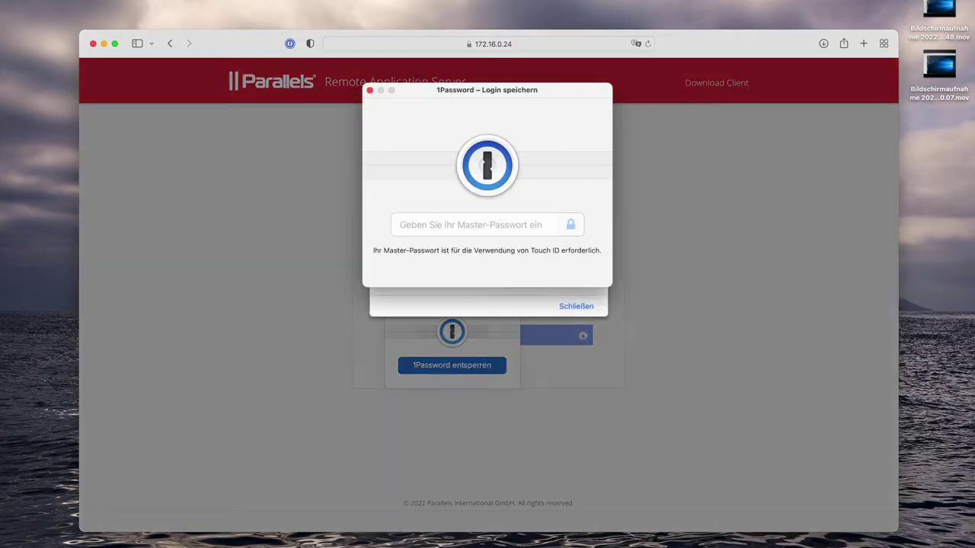
{"action": "key", "text": "Return"}
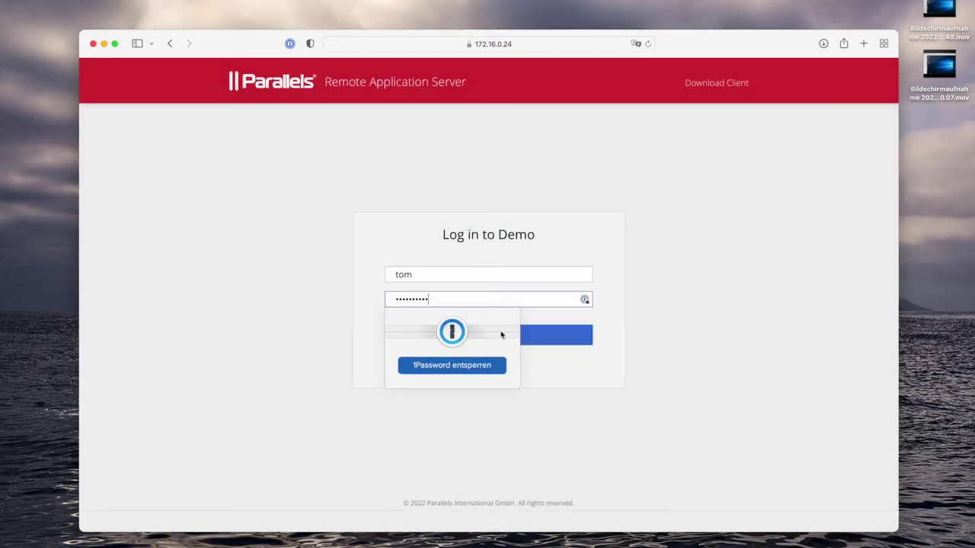
{"action": "left_click", "coordinate": [531, 340]}
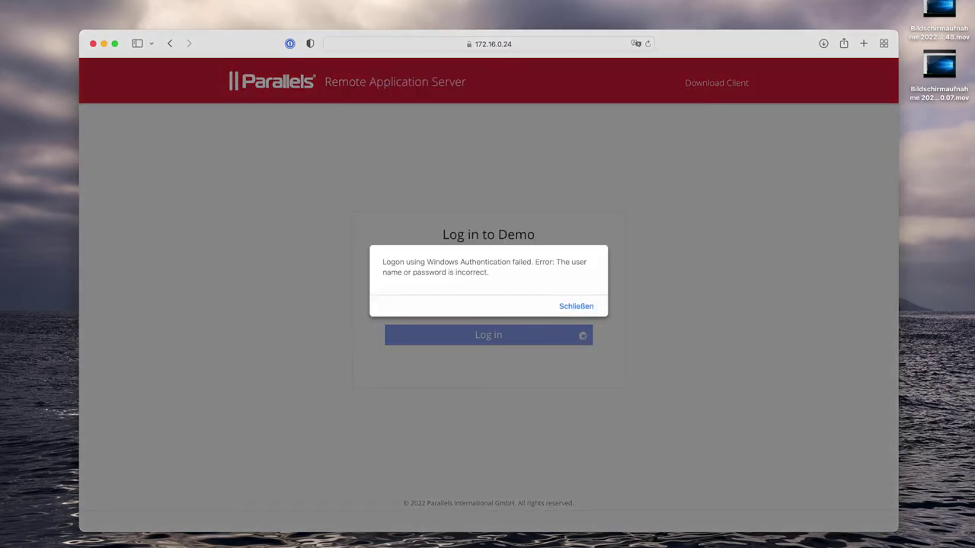
Dismiss the login error, switch to the Parallels RAS Console and apply the specific authentication domain WORKGROUP/RDSH in the connection settings.
{"action": "key", "text": "Return"}
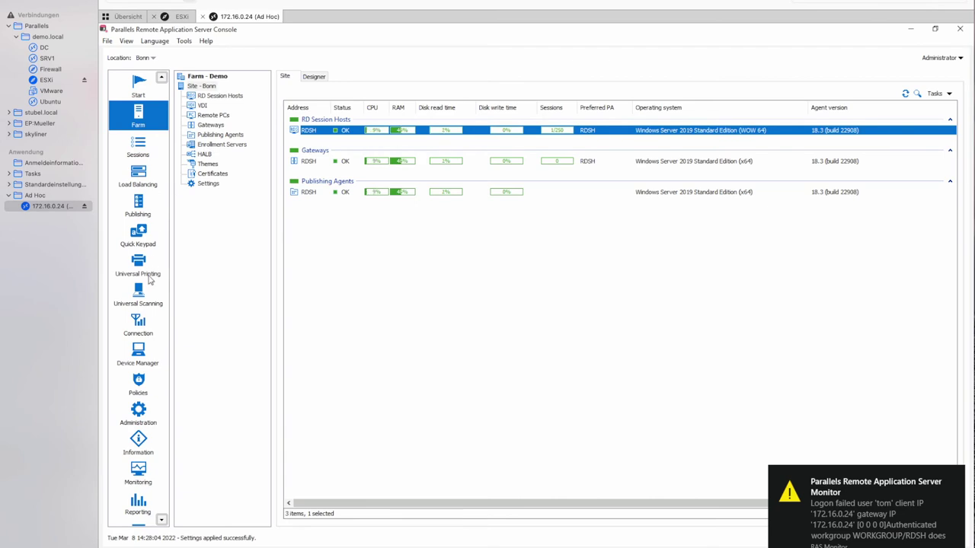
{"action": "left_click", "coordinate": [141, 327]}
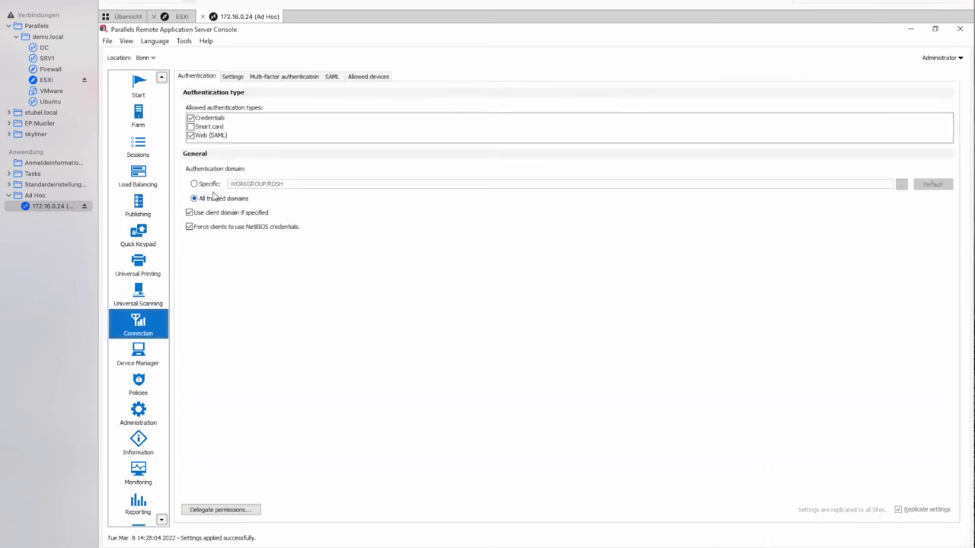
{"action": "left_click", "coordinate": [195, 183]}
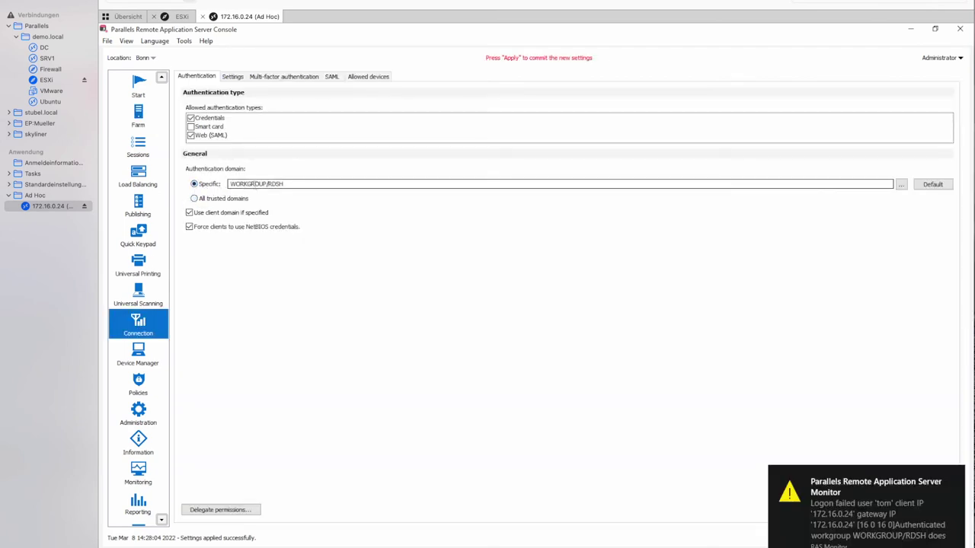
{"action": "left_click", "coordinate": [956, 478]}
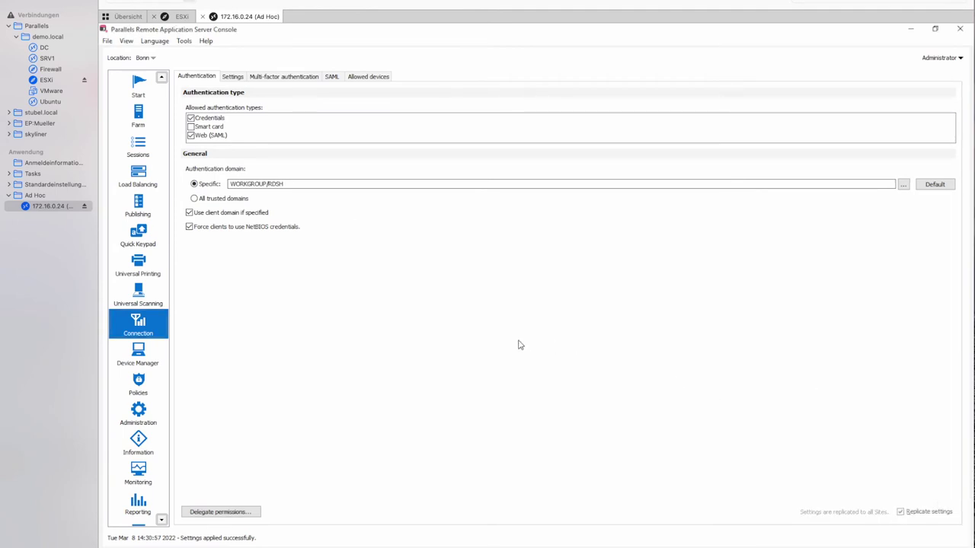
Switch back to Safari, log in to the Demo portal, decline the save-login and Parallels Client prompts, and choose the Parallels HTML5 Client.
{"action": "key", "text": "ctrl+Right"}
{"action": "left_click", "coordinate": [488, 336]}
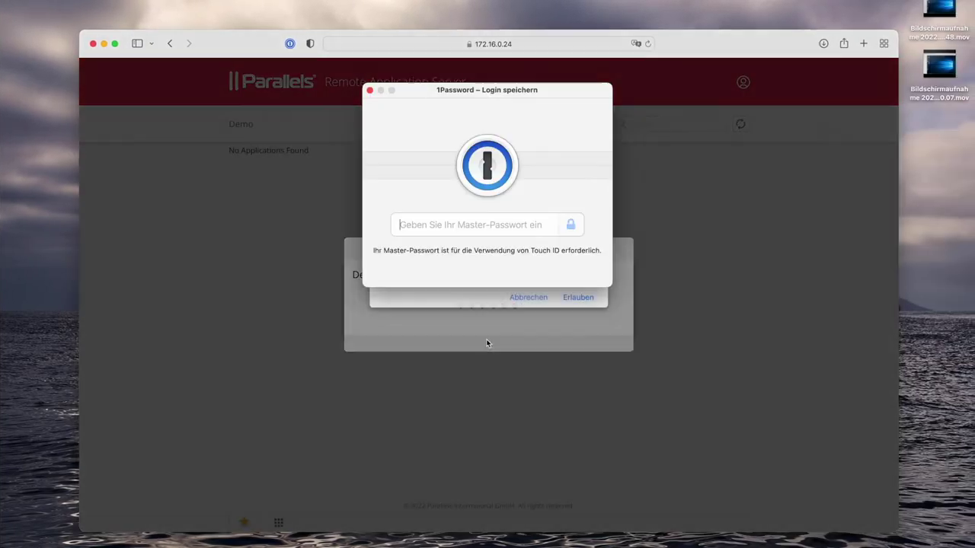
{"action": "left_click", "coordinate": [372, 91]}
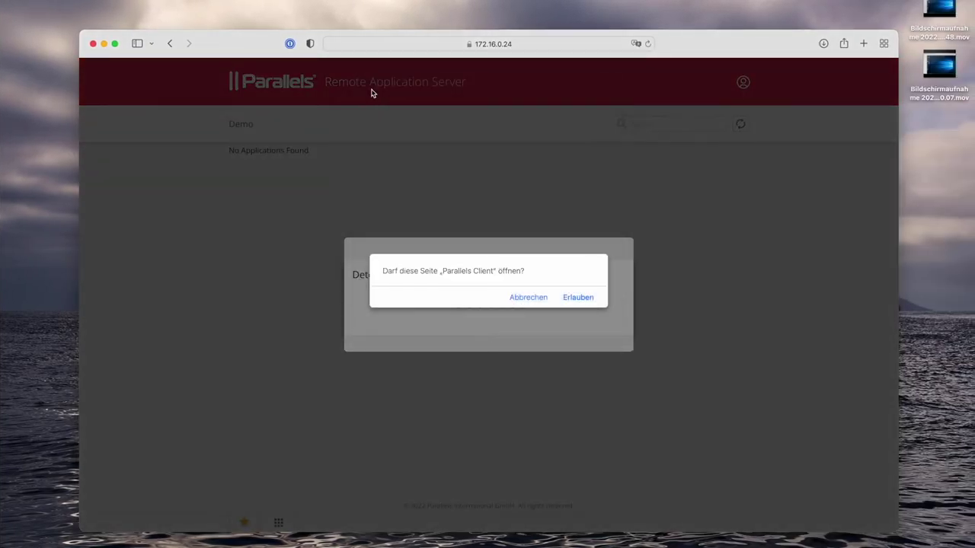
{"action": "left_click", "coordinate": [515, 297]}
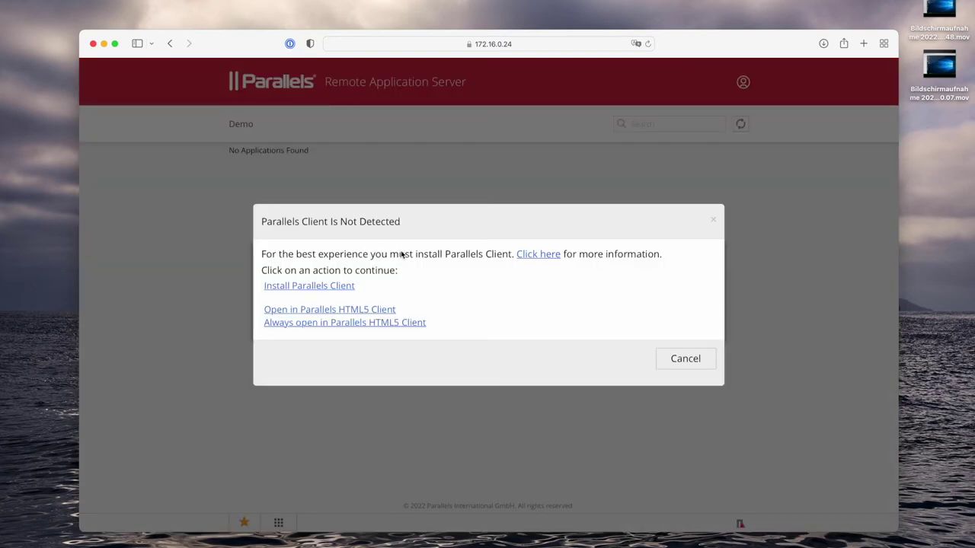
{"action": "left_click", "coordinate": [360, 309]}
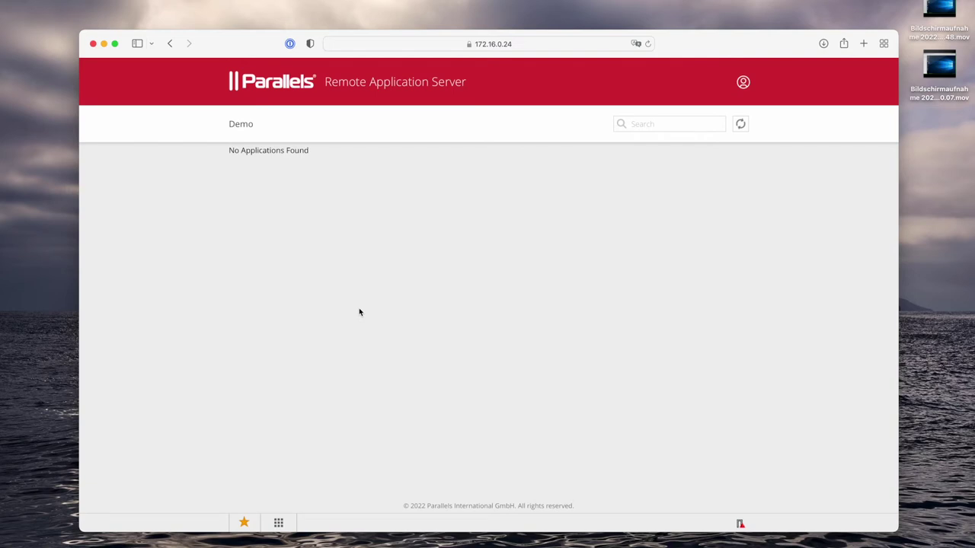
Switch to the Parallels RAS Console and start publishing a new desktop of the type RD Session Host Desktop.
{"action": "key", "text": "ctrl+Left"}
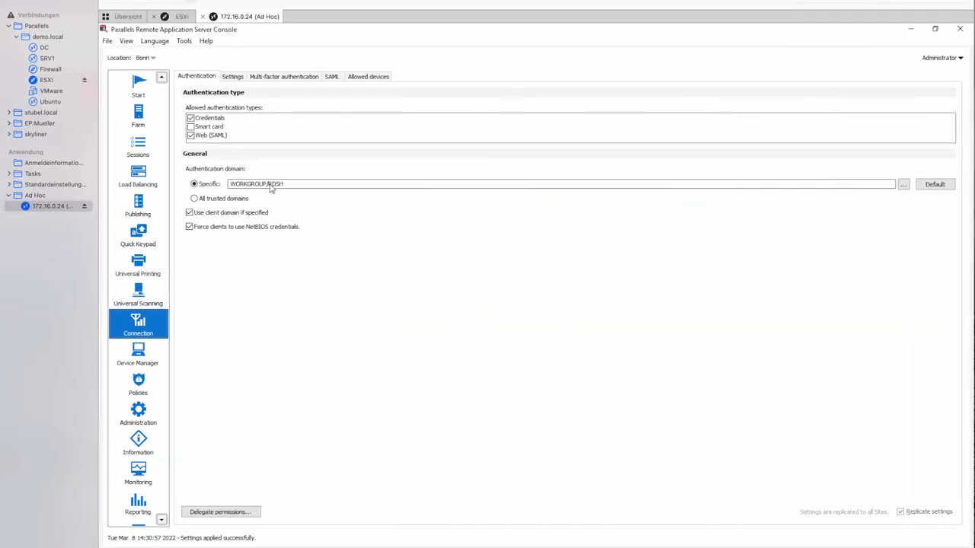
{"action": "left_click", "coordinate": [137, 211]}
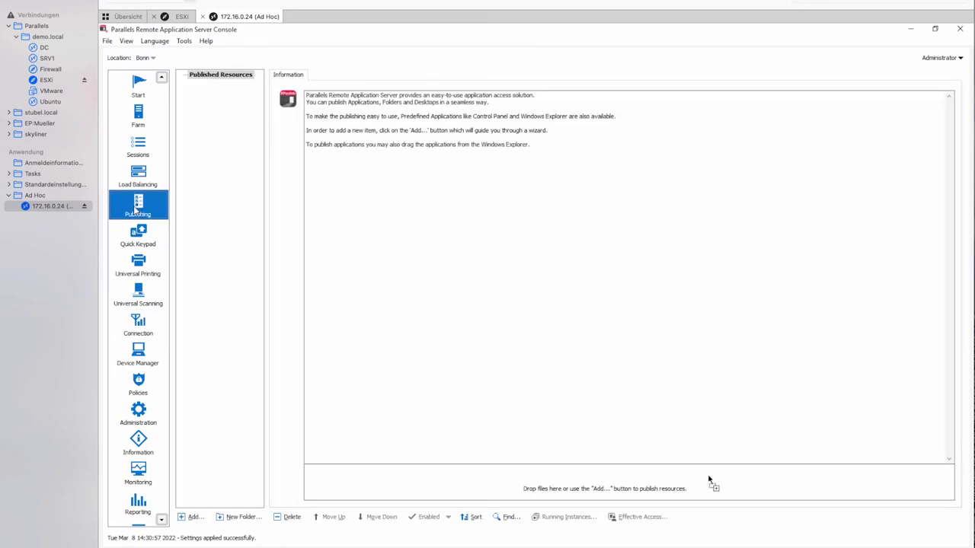
{"action": "left_click", "coordinate": [190, 517]}
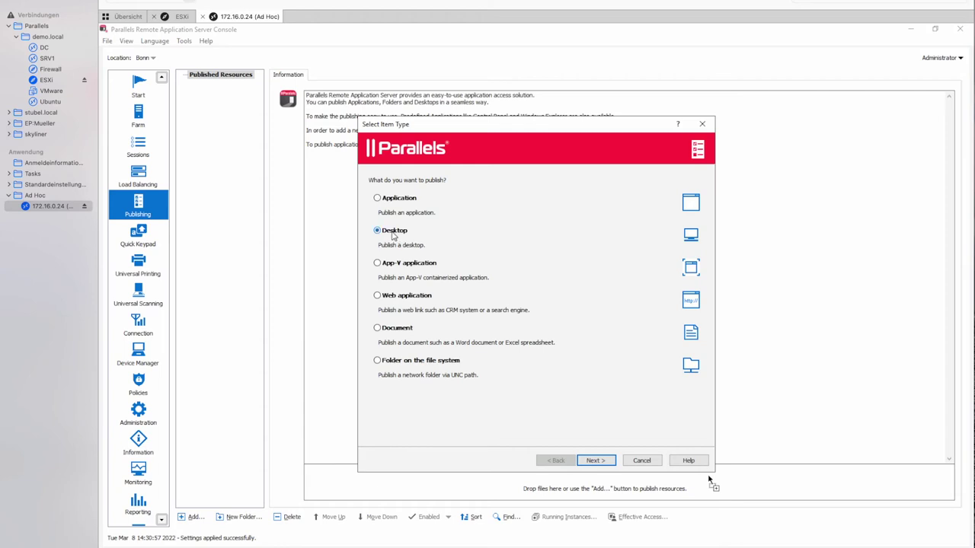
{"action": "left_click", "coordinate": [594, 465]}
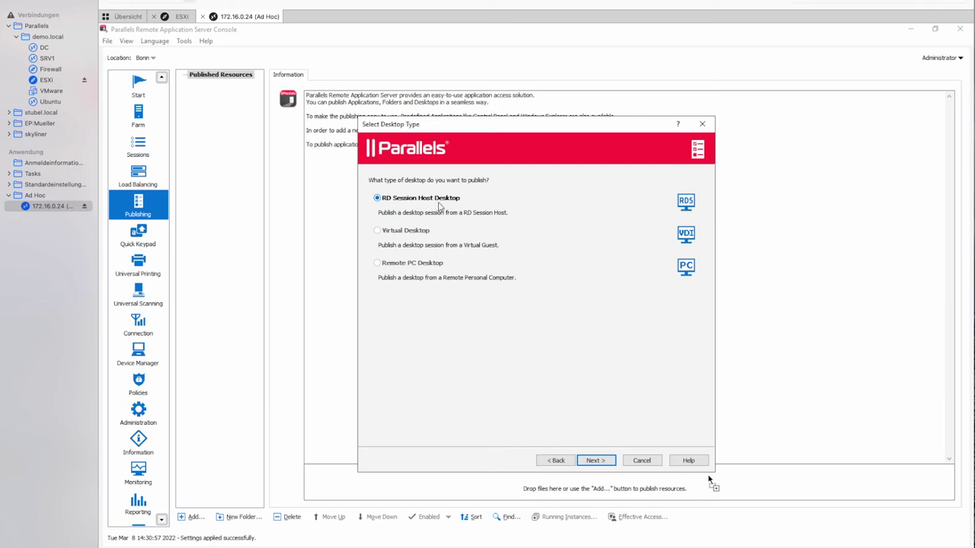
{"action": "left_click", "coordinate": [595, 461]}
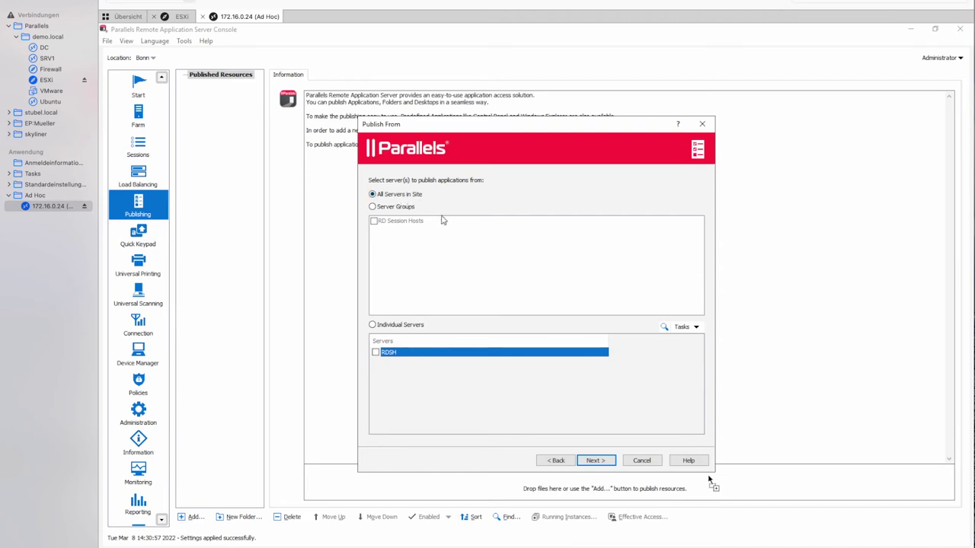
Publish the desktop from the individual server RDSH under the name RDSH Desktop with full-screen size.
{"action": "left_click", "coordinate": [391, 207]}
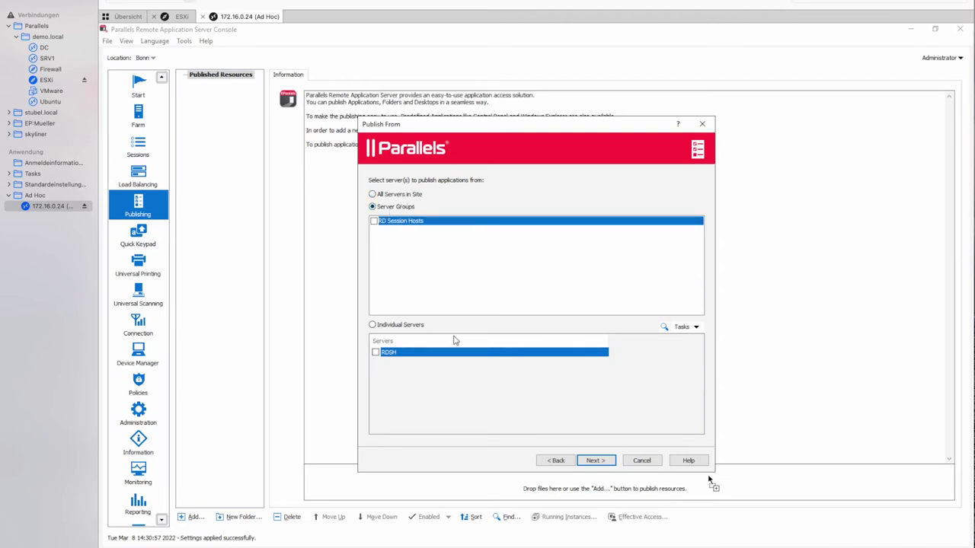
{"action": "left_click", "coordinate": [373, 325]}
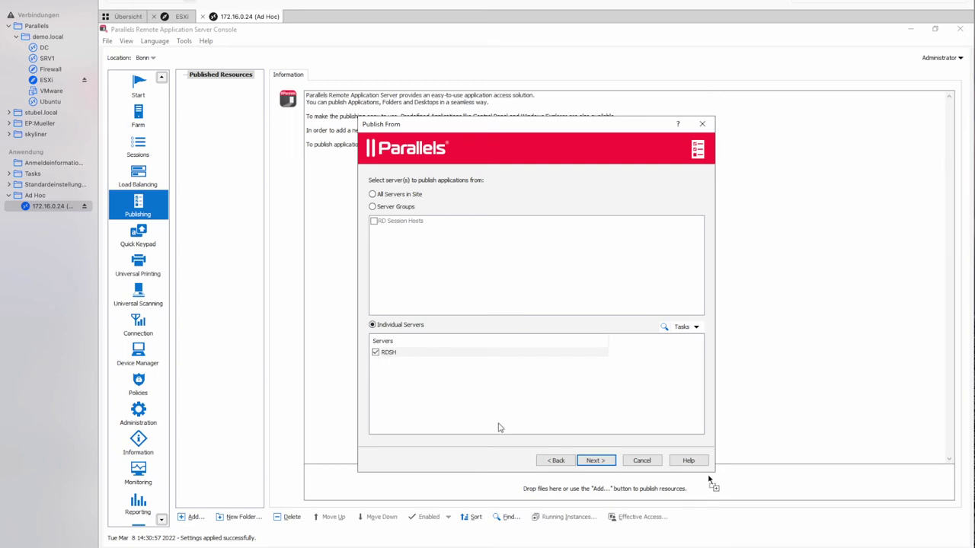
{"action": "left_click", "coordinate": [588, 458]}
{"action": "type", "text": "RDSH Desktop"}
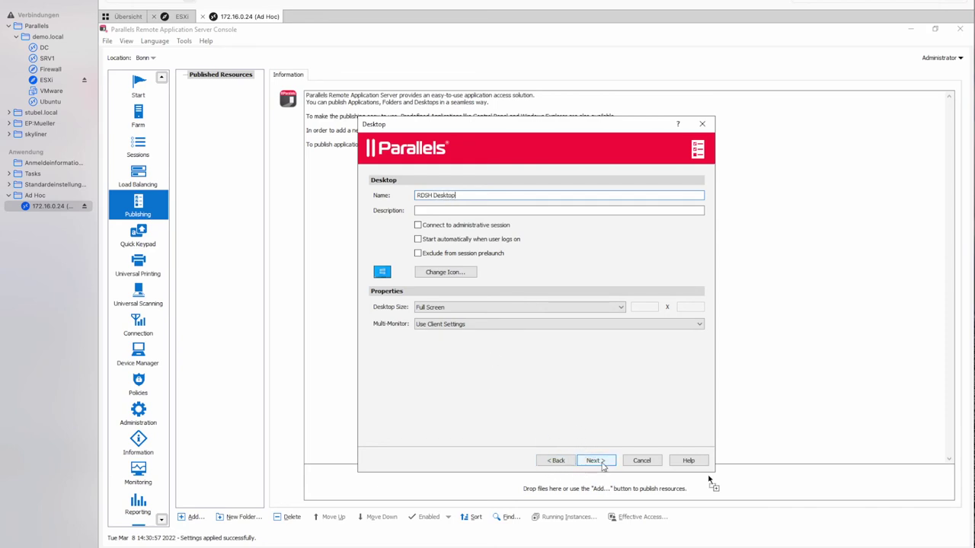
{"action": "left_click", "coordinate": [594, 461]}
{"action": "left_click", "coordinate": [600, 464]}
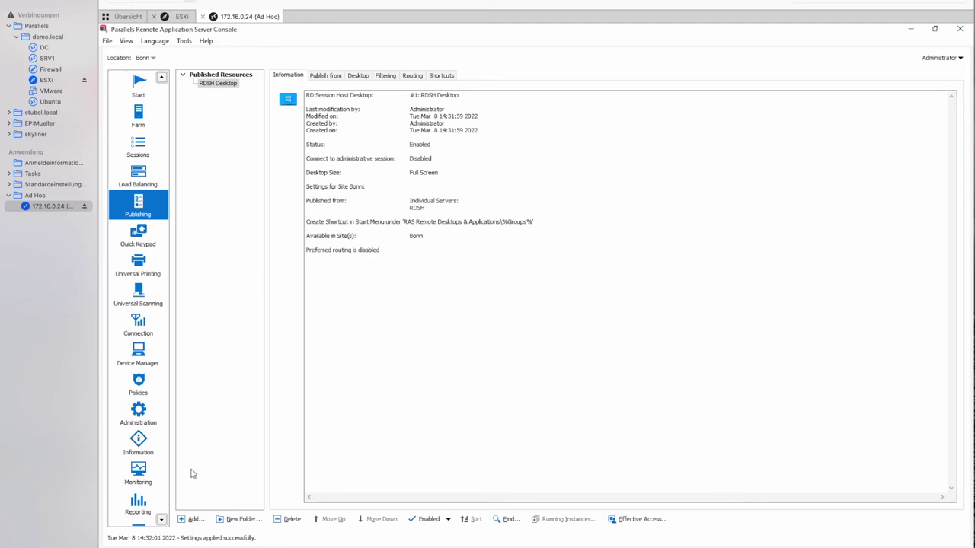
Start publishing installed applications from RD Session Hosts, with the individual server RDSH as the source.
{"action": "left_click", "coordinate": [194, 520]}
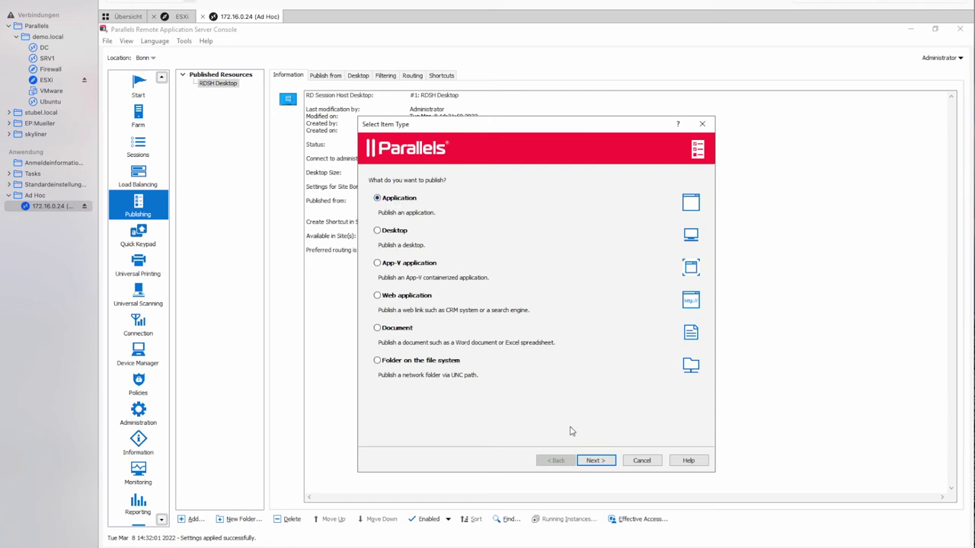
{"action": "left_click", "coordinate": [602, 461]}
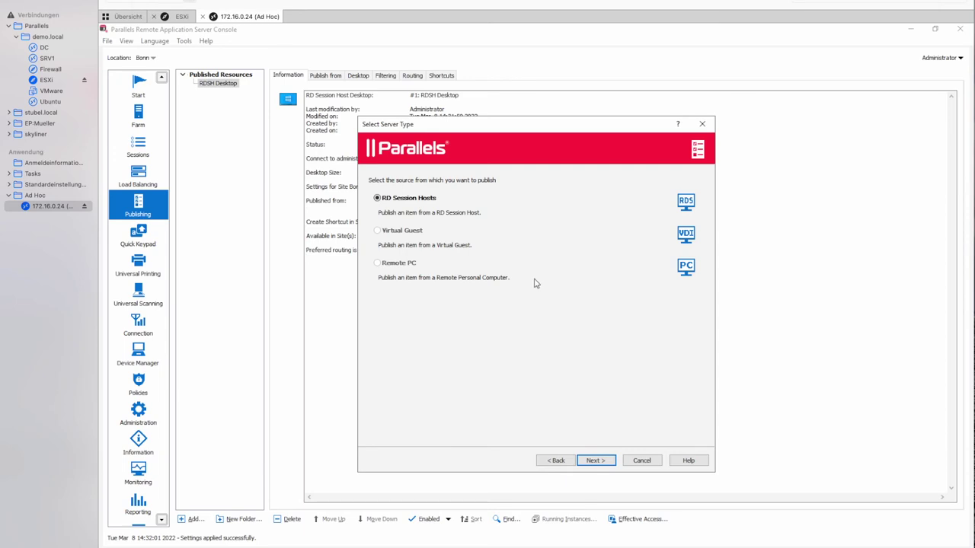
{"action": "left_click", "coordinate": [593, 461]}
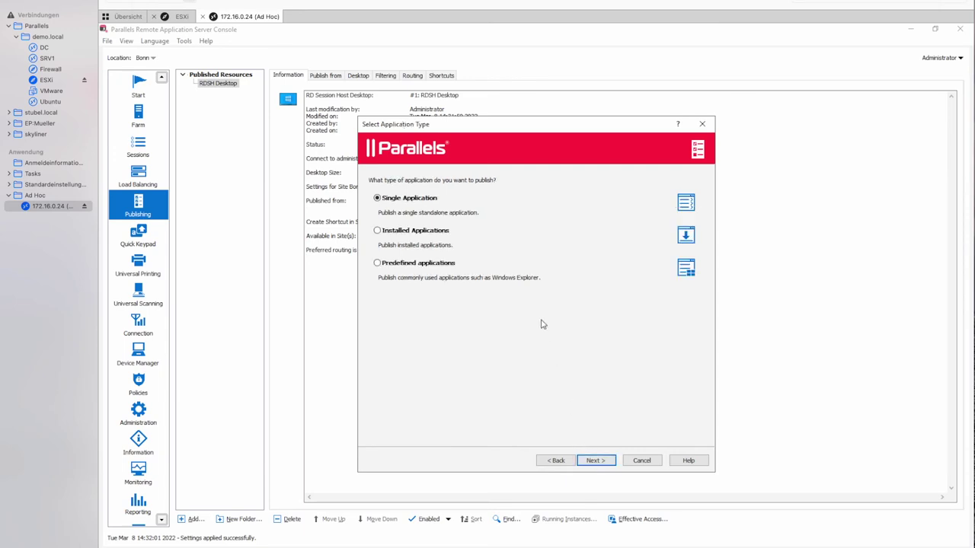
{"action": "left_click", "coordinate": [427, 238]}
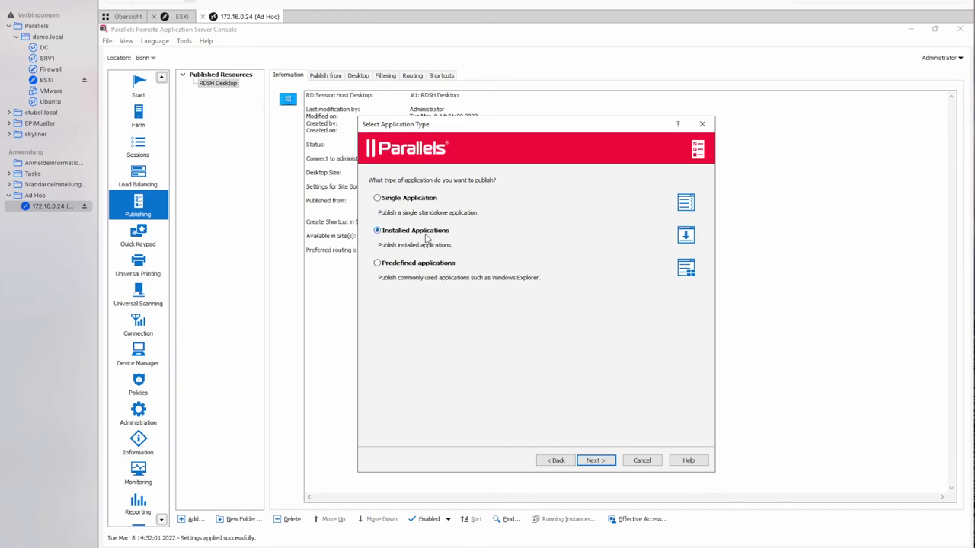
{"action": "left_click", "coordinate": [595, 461]}
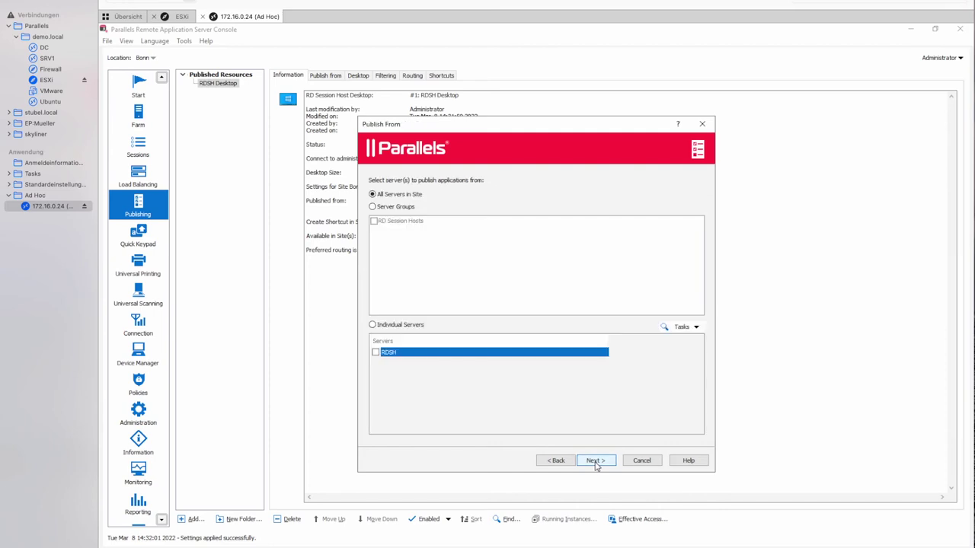
{"action": "left_click", "coordinate": [372, 325]}
{"action": "left_click", "coordinate": [375, 353]}
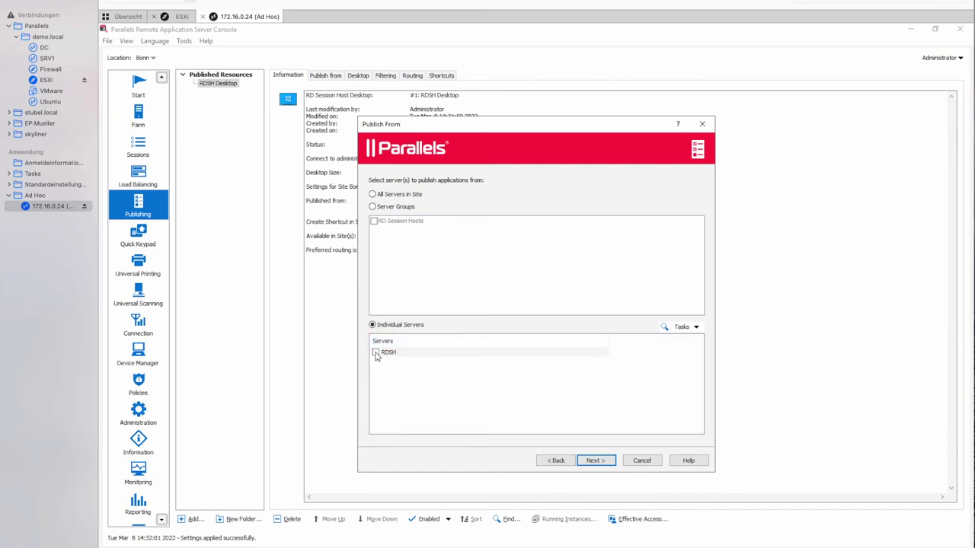
{"action": "left_click", "coordinate": [595, 461]}
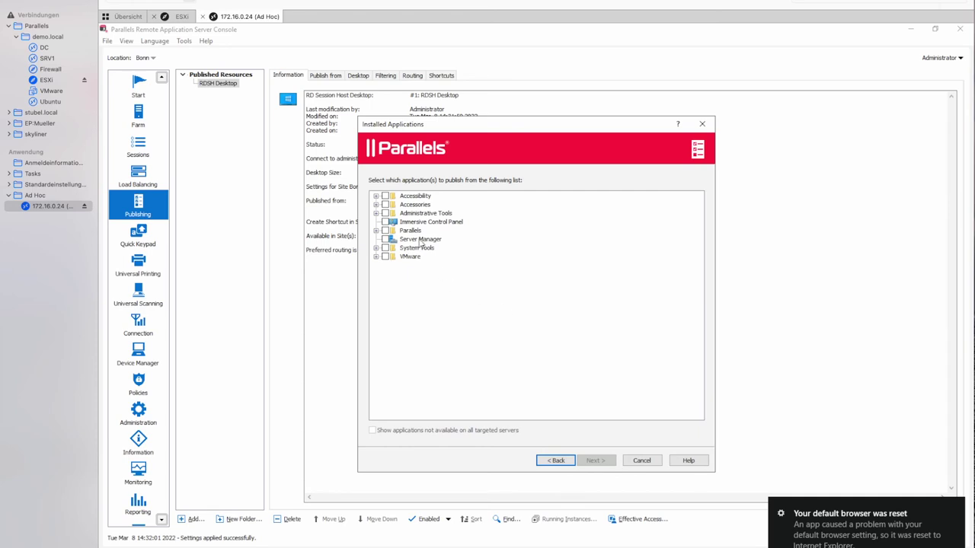
Select Calculator, Paint and Wordpad from the Accessories group and finish publishing them.
{"action": "left_click_drag", "start_coordinate": [415, 131], "coordinate": [399, 126]}
{"action": "left_click", "coordinate": [360, 190]}
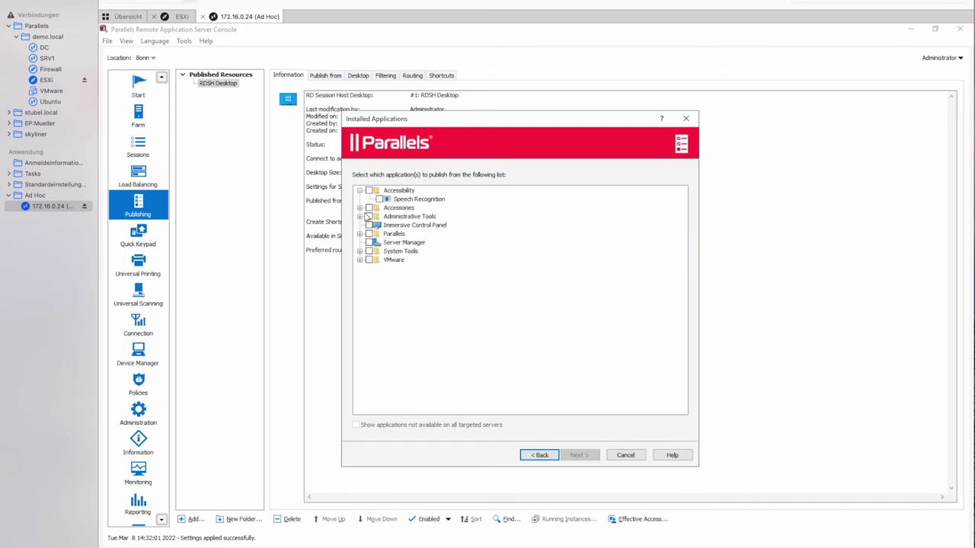
{"action": "left_click", "coordinate": [360, 208]}
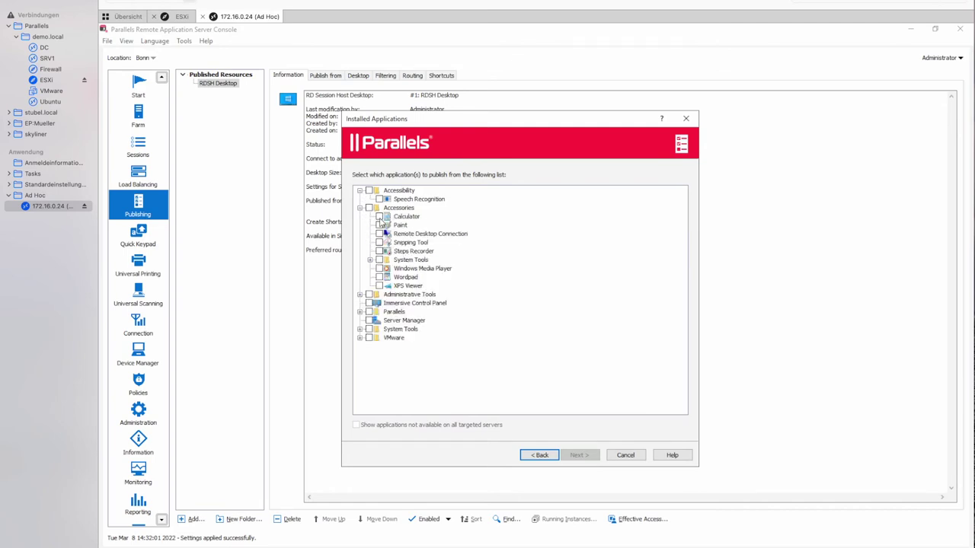
{"action": "left_click", "coordinate": [380, 216]}
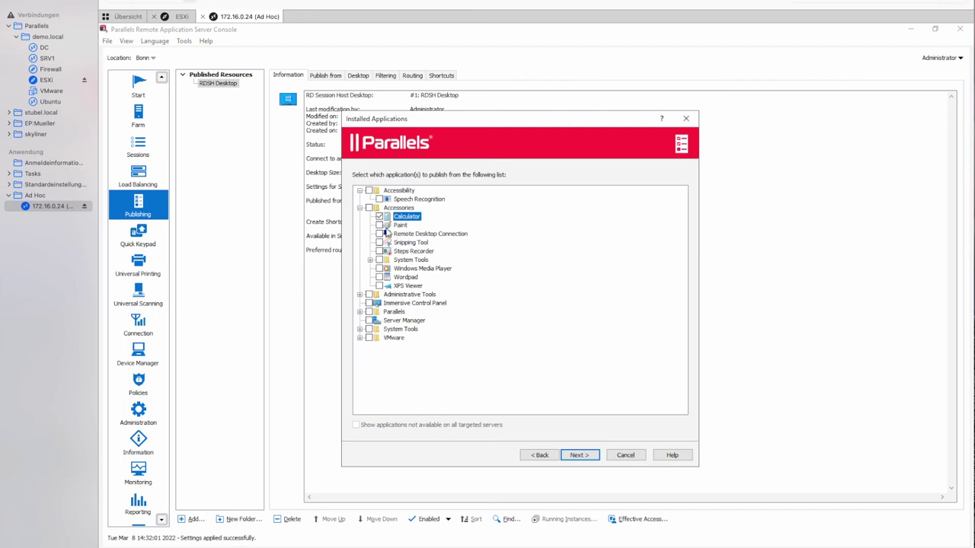
{"action": "left_click", "coordinate": [379, 226]}
{"action": "left_click", "coordinate": [379, 278]}
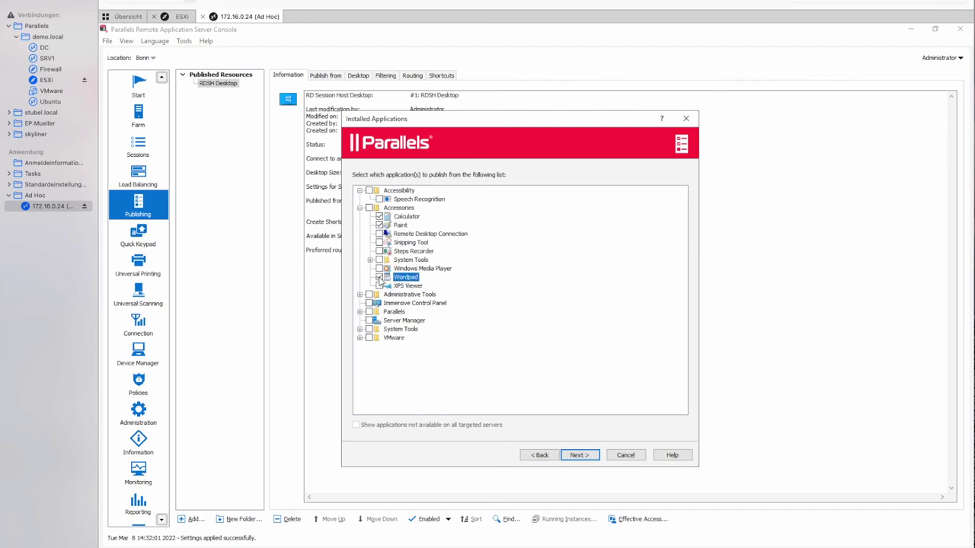
{"action": "left_click", "coordinate": [576, 457]}
{"action": "left_click", "coordinate": [579, 457]}
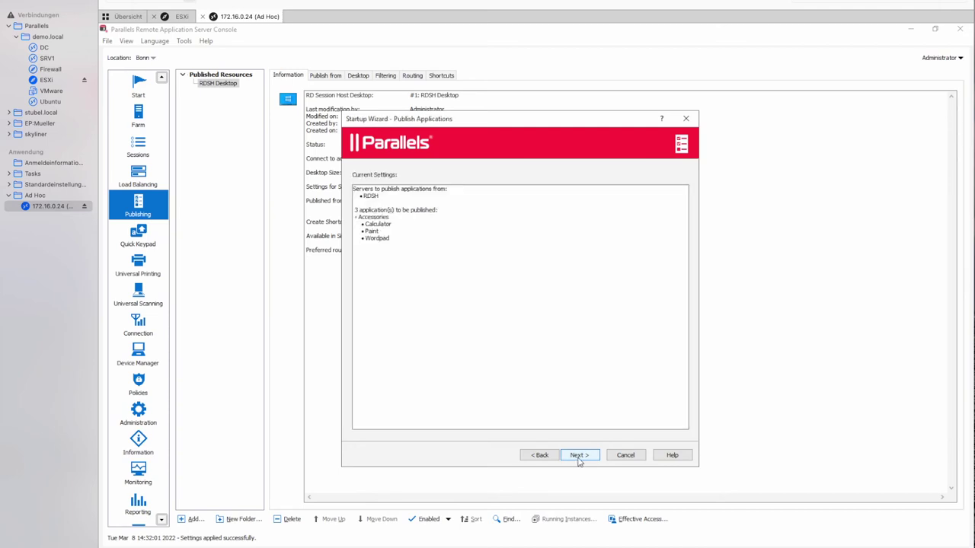
{"action": "left_click", "coordinate": [583, 459]}
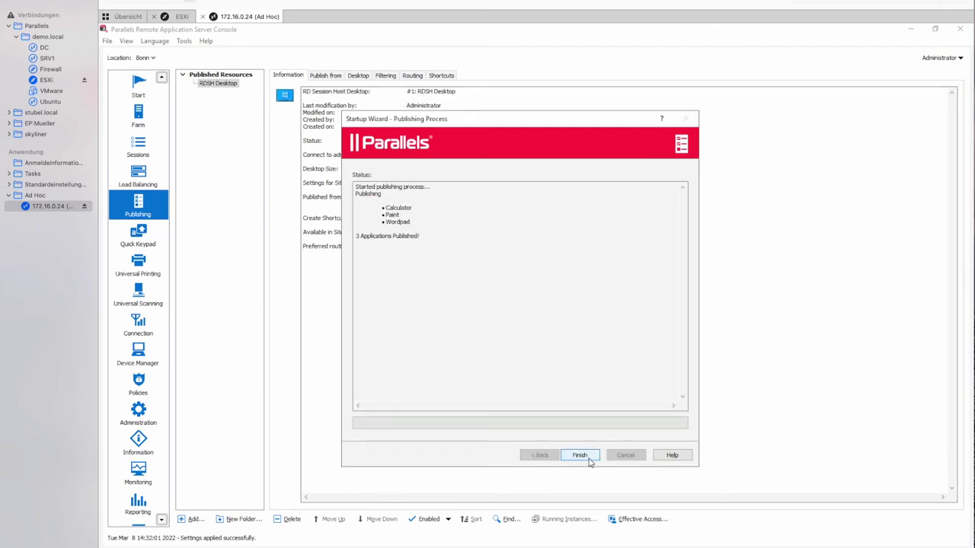
{"action": "left_click", "coordinate": [587, 457]}
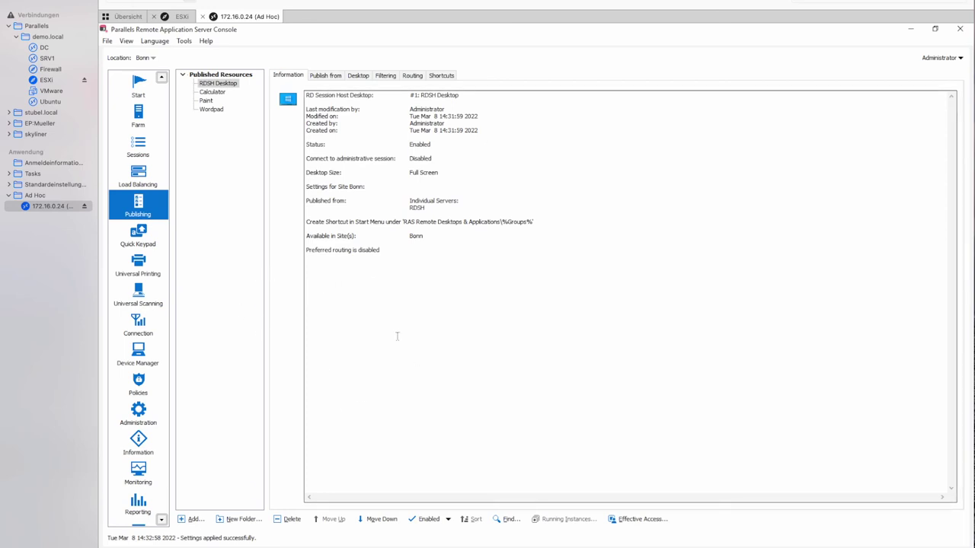
Switch to the web portal in Safari, refresh the list of published resources and launch Paint.
{"action": "key", "text": "ctrl+Right"}
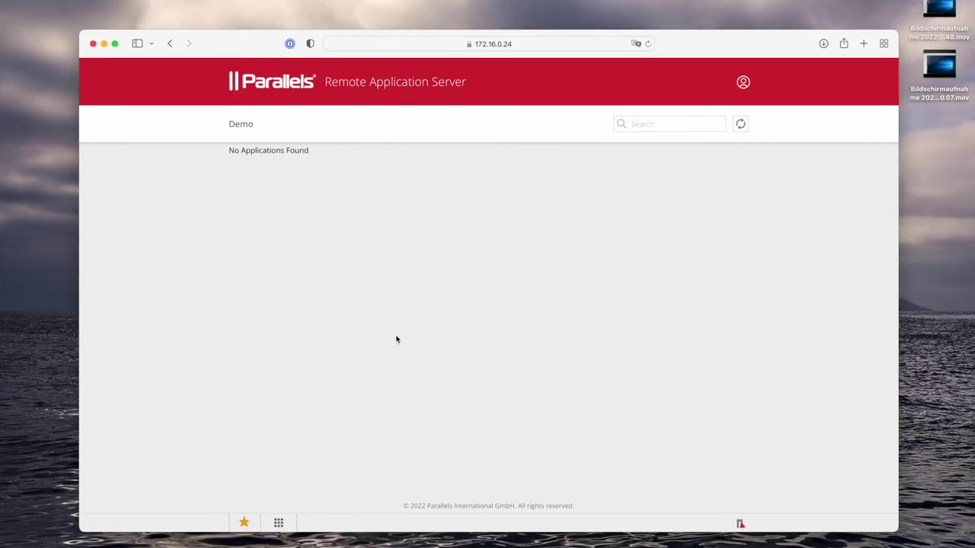
{"action": "left_click", "coordinate": [739, 125]}
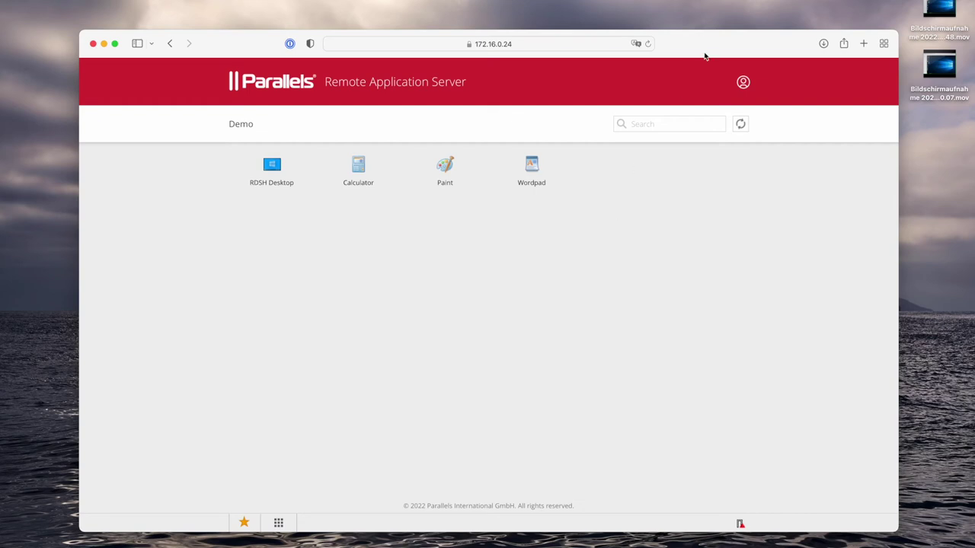
{"action": "left_click_drag", "start_coordinate": [704, 57], "coordinate": [692, 43]}
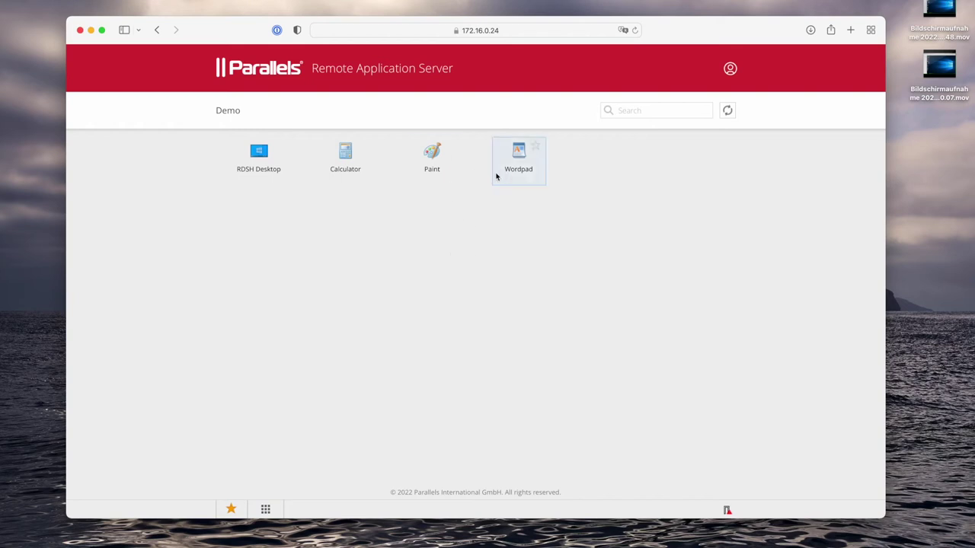
{"action": "left_click", "coordinate": [433, 160]}
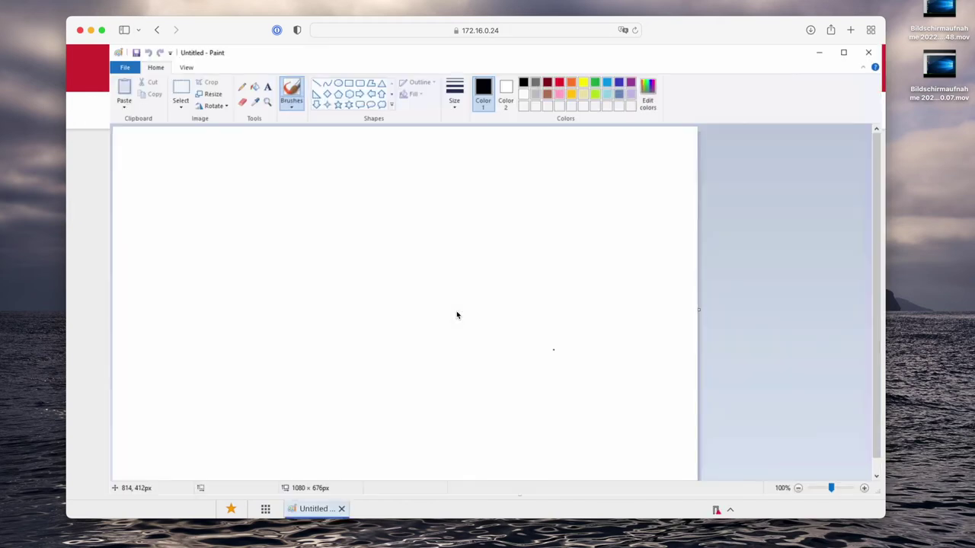
Draw a freehand scribble in the middle of the Paint canvas, select the area around it and copy it.
{"action": "mouse_move", "coordinate": [422, 263]}
{"action": "left_mouse_down"}
{"action": "mouse_move", "coordinate": [380, 373]}
{"action": "mouse_move", "coordinate": [388, 319]}
{"action": "left_mouse_up"}
{"action": "mouse_move", "coordinate": [336, 305]}
{"action": "left_mouse_down"}
{"action": "mouse_move", "coordinate": [298, 290]}
{"action": "mouse_move", "coordinate": [434, 358]}
{"action": "mouse_move", "coordinate": [362, 344]}
{"action": "left_mouse_up"}
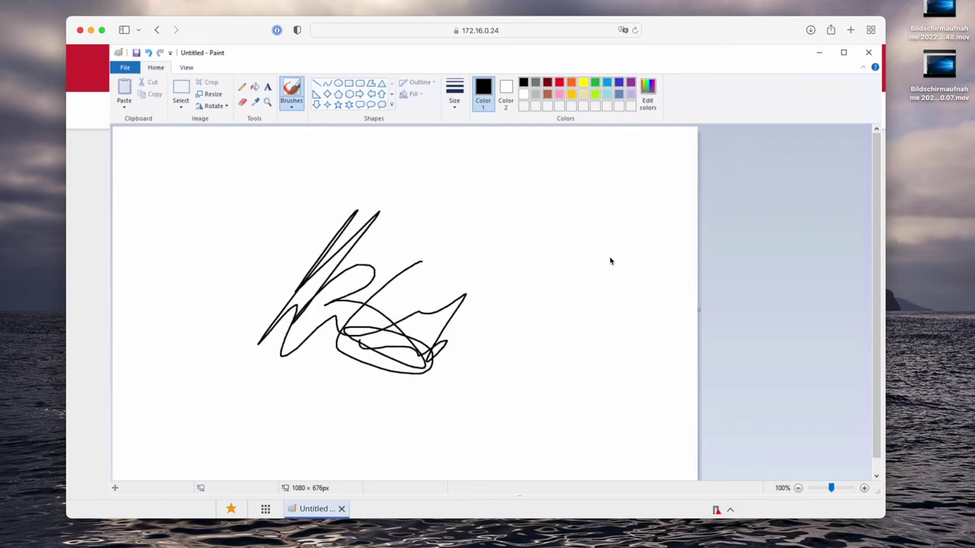
{"action": "left_click", "coordinate": [184, 92]}
{"action": "mouse_move", "coordinate": [253, 178]}
{"action": "left_mouse_down"}
{"action": "mouse_move", "coordinate": [456, 393]}
{"action": "mouse_move", "coordinate": [477, 396]}
{"action": "left_mouse_up"}
{"action": "right_click", "coordinate": [394, 340]}
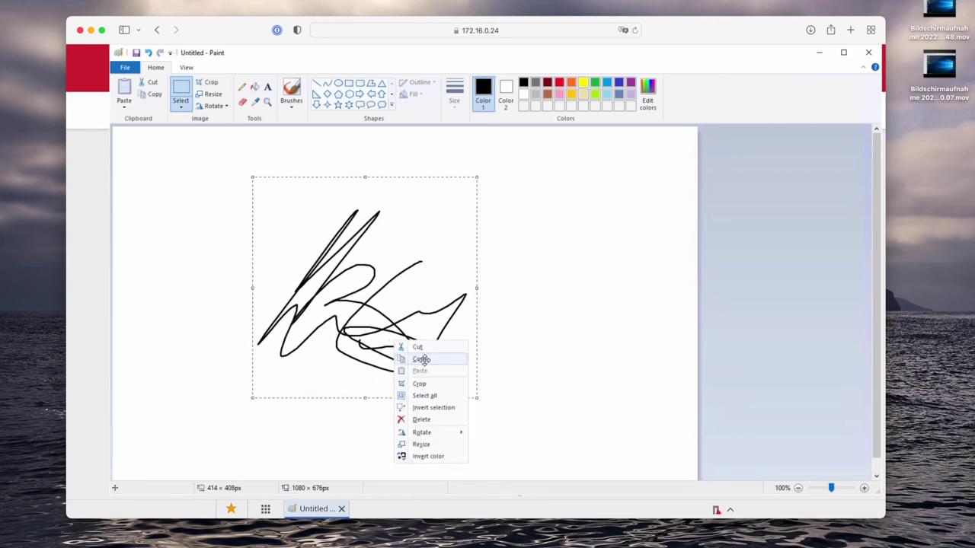
{"action": "left_click", "coordinate": [421, 359]}
Launch Wordpad from the portal, enter "Hallo und guten Tag" and paste the copied Paint drawing below the text.
{"action": "left_click", "coordinate": [265, 509]}
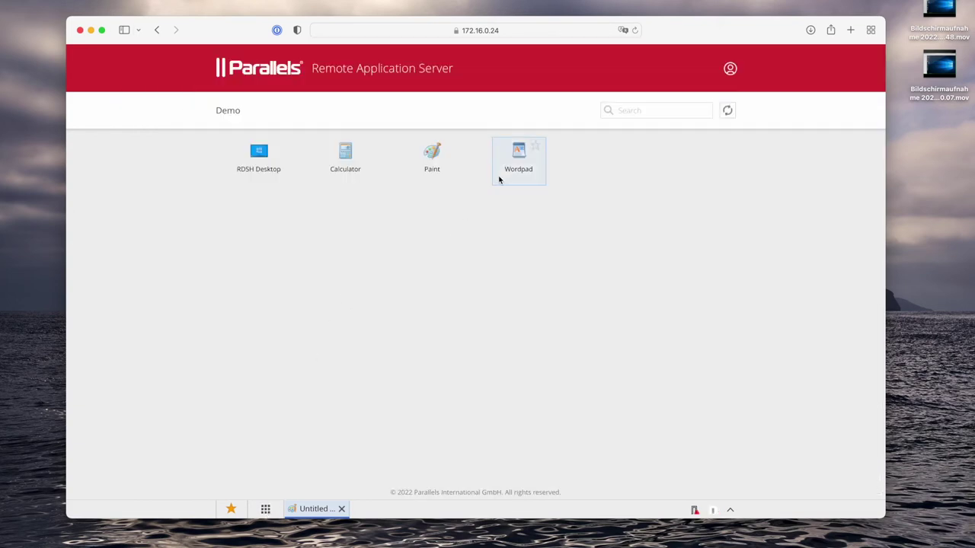
{"action": "left_click", "coordinate": [518, 156]}
{"action": "type", "text": "Hallo und guten Tag"}
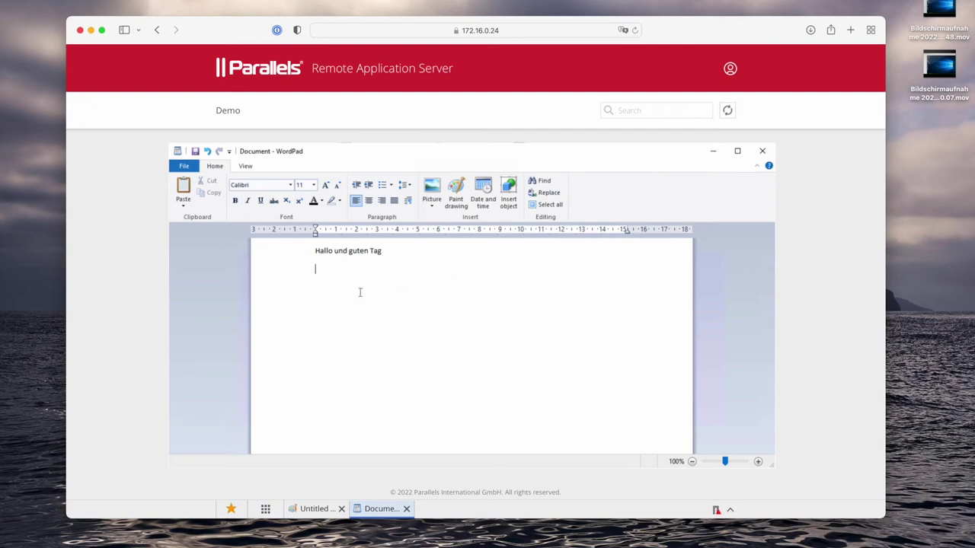
{"action": "left_click", "coordinate": [187, 192]}
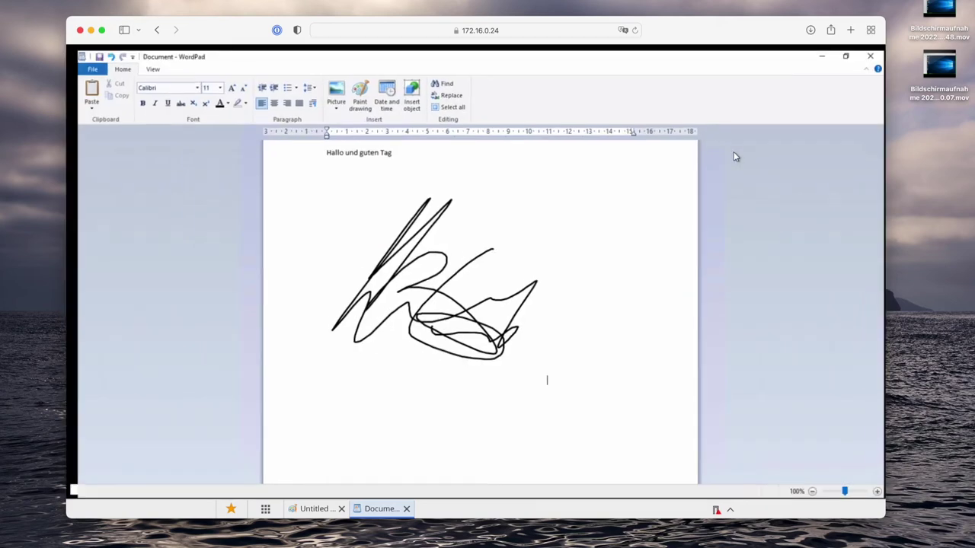
{"action": "left_click", "coordinate": [736, 152]}
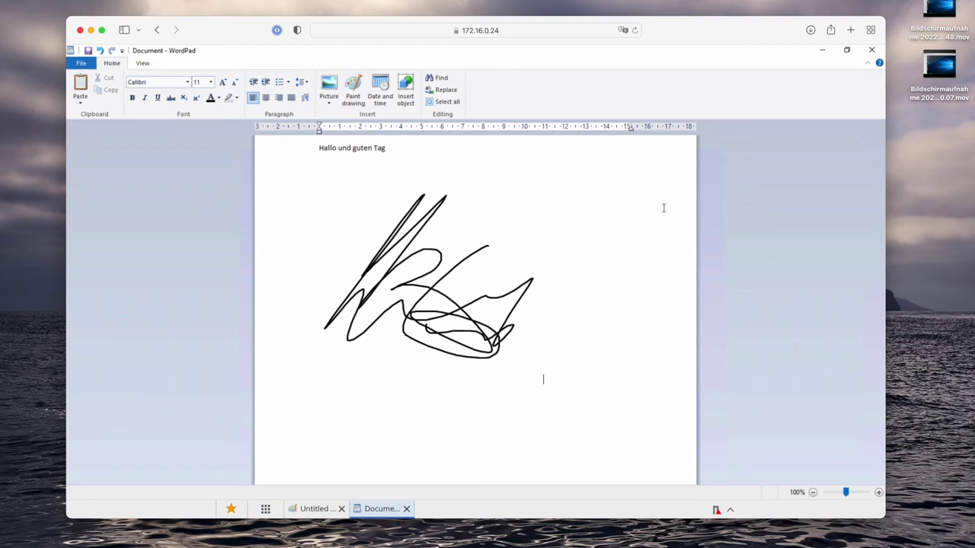
Switch between the running Wordpad and Paint sessions, and return to the portal's list of published resources.
{"action": "mouse_move", "coordinate": [714, 35]}
{"action": "left_mouse_down"}
{"action": "mouse_move", "coordinate": [725, 53]}
{"action": "mouse_move", "coordinate": [700, 47]}
{"action": "left_mouse_up"}
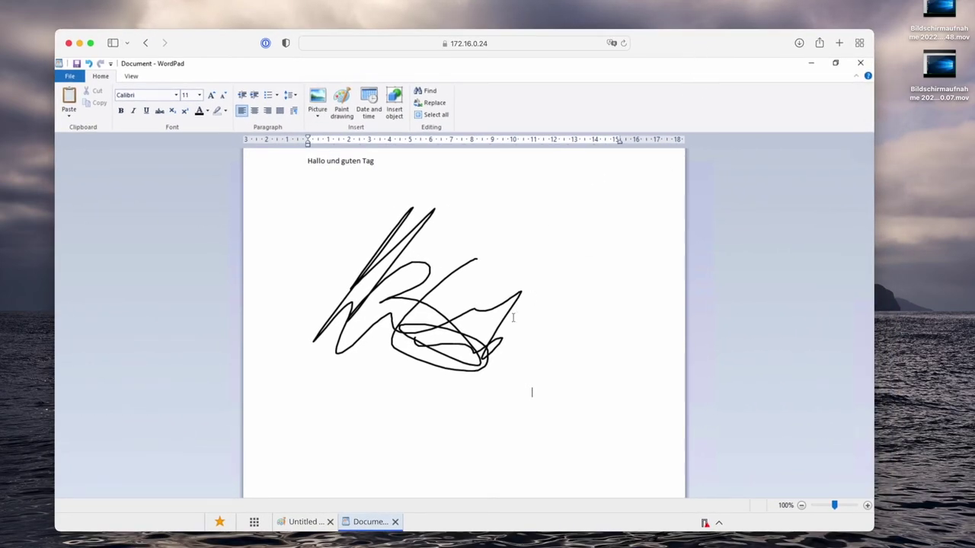
{"action": "left_click", "coordinate": [313, 522]}
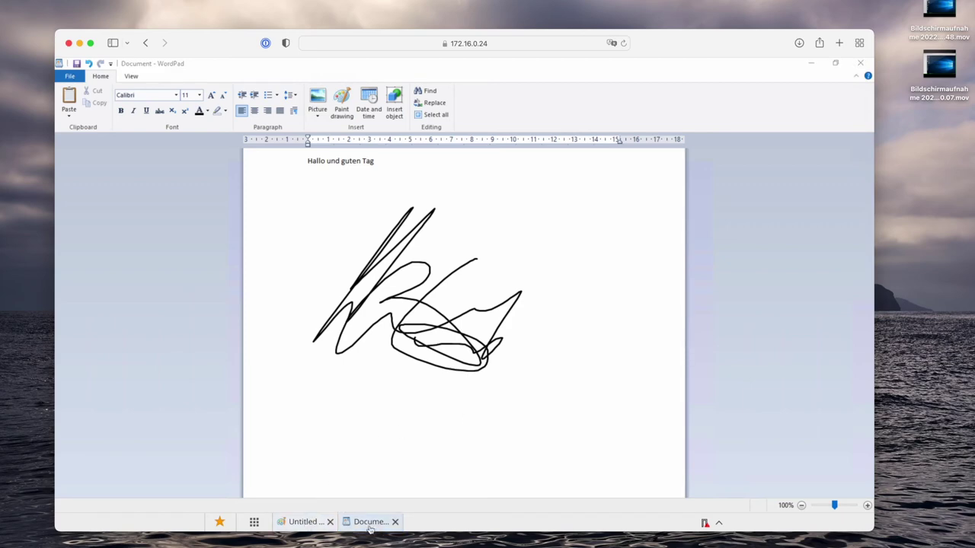
{"action": "left_click", "coordinate": [306, 524]}
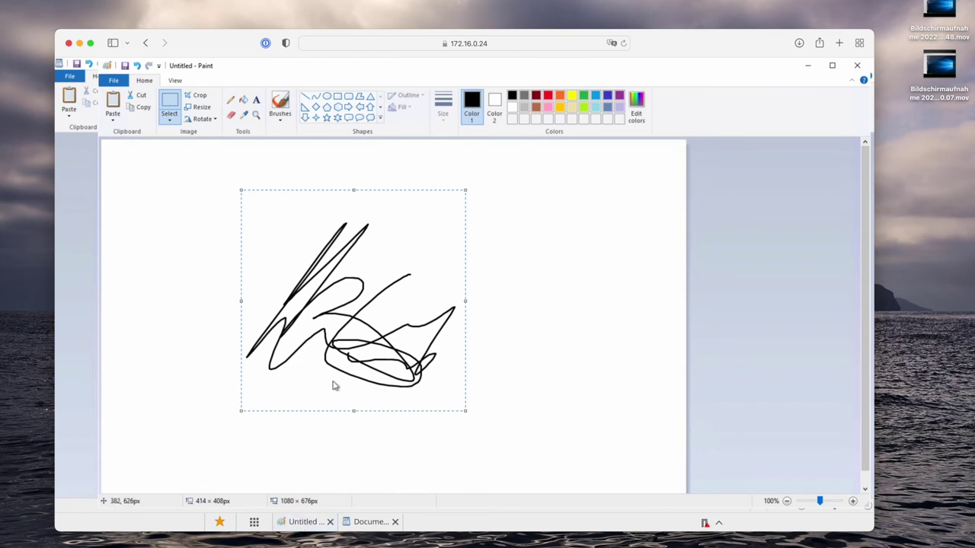
{"action": "left_click", "coordinate": [253, 523]}
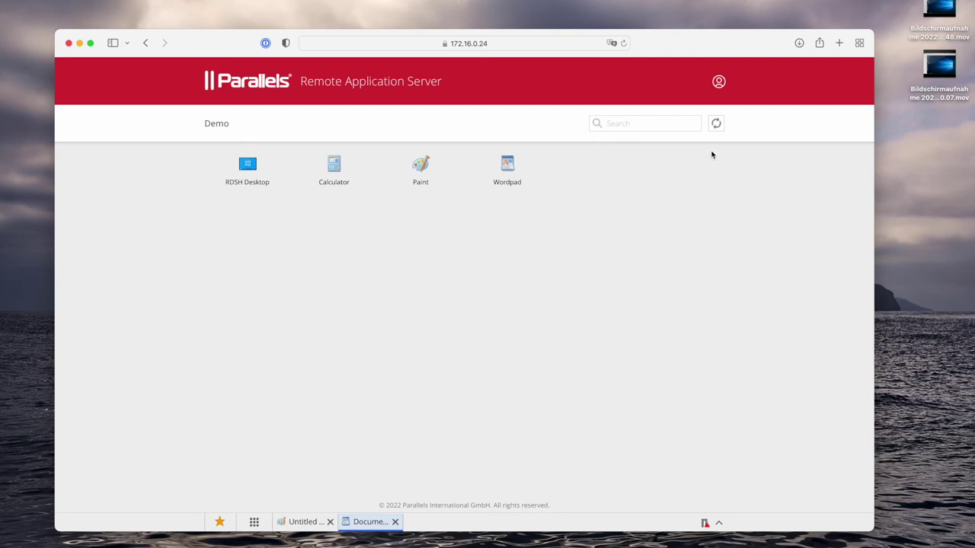
Open the Parallels Client download page from the portal's account options.
{"action": "left_click", "coordinate": [719, 84]}
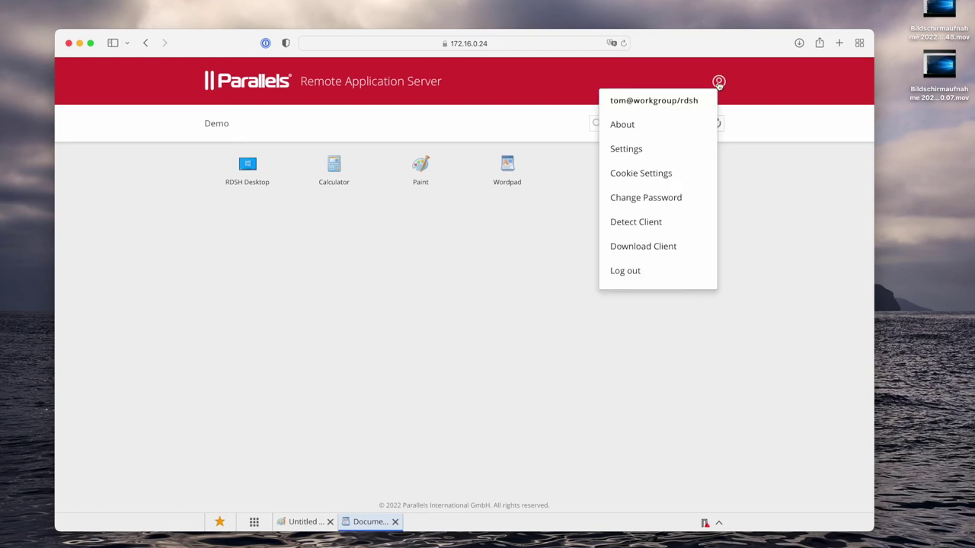
{"action": "left_click", "coordinate": [656, 248]}
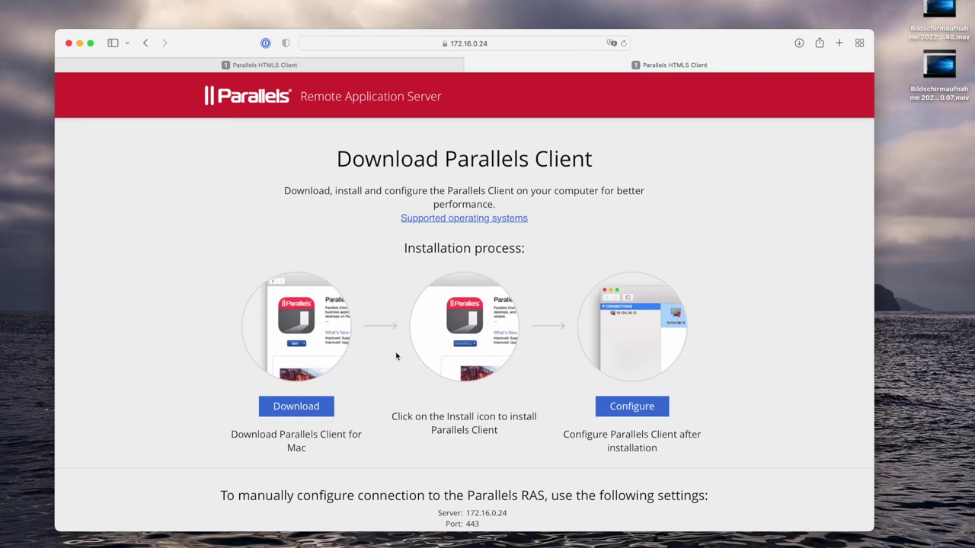
{"action": "mouse_move", "coordinate": [397, 544]}
Examine the client installers for Windows, Mac, Linux, iOS, Android and Chrome under the supported operating systems, and return to the client download page.
{"action": "left_click", "coordinate": [453, 219]}
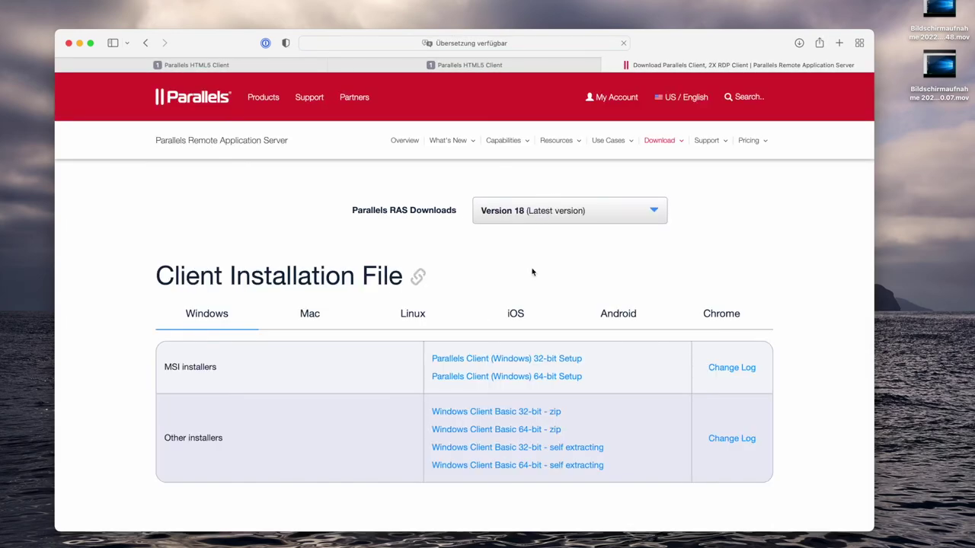
{"action": "scroll", "coordinate": [533, 279], "scroll_direction": "down", "scroll_amount": 1}
{"action": "scroll", "coordinate": [532, 279], "scroll_direction": "down", "scroll_amount": 2}
{"action": "scroll", "coordinate": [532, 279], "scroll_direction": "up", "scroll_amount": 3}
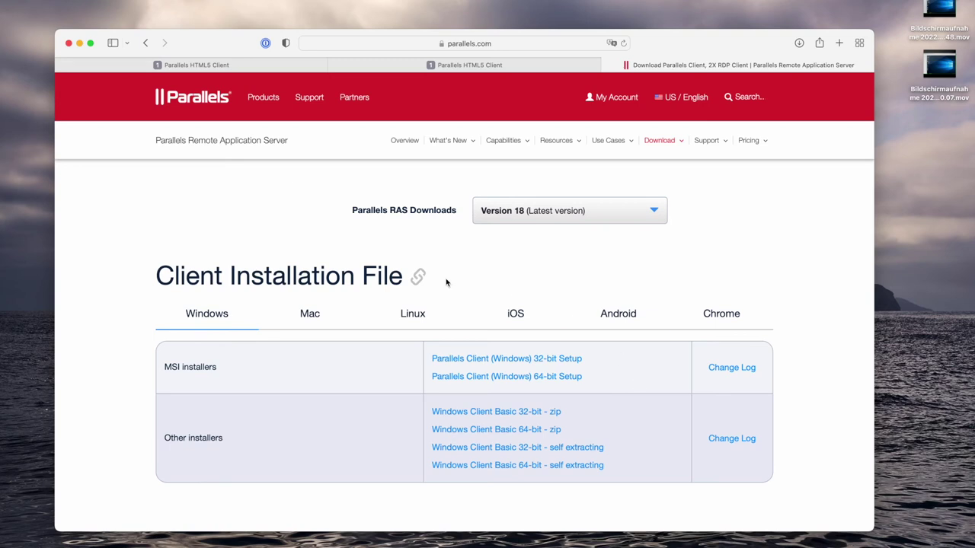
{"action": "left_click", "coordinate": [313, 314]}
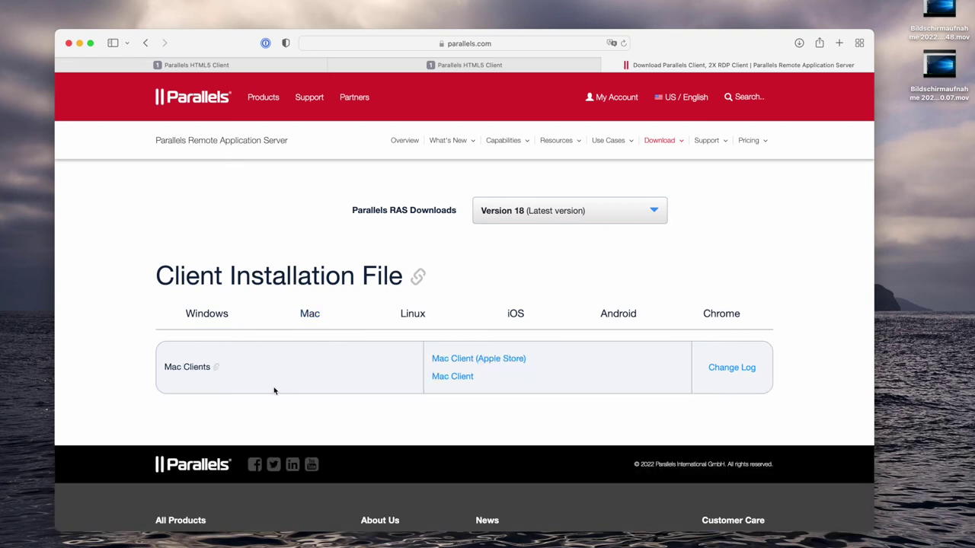
{"action": "left_click", "coordinate": [416, 316]}
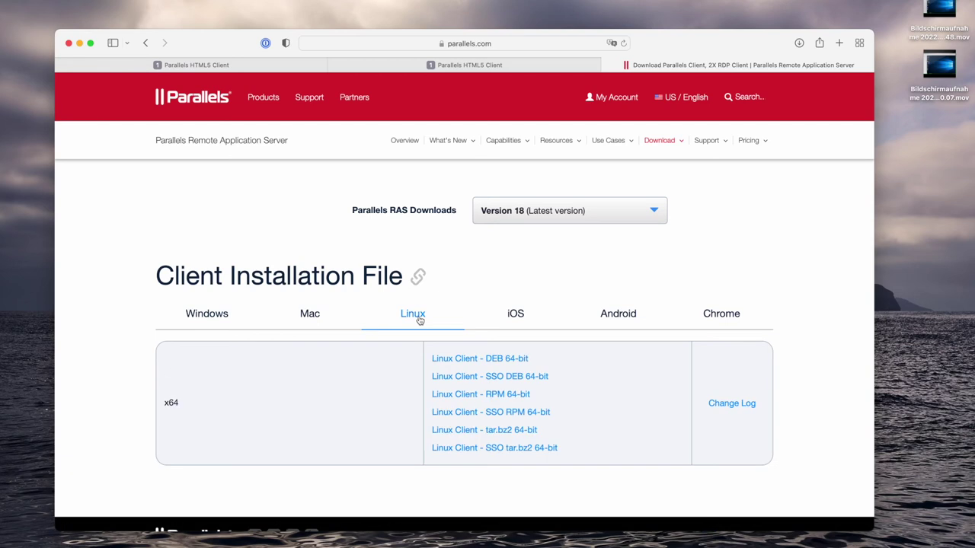
{"action": "left_click", "coordinate": [517, 317]}
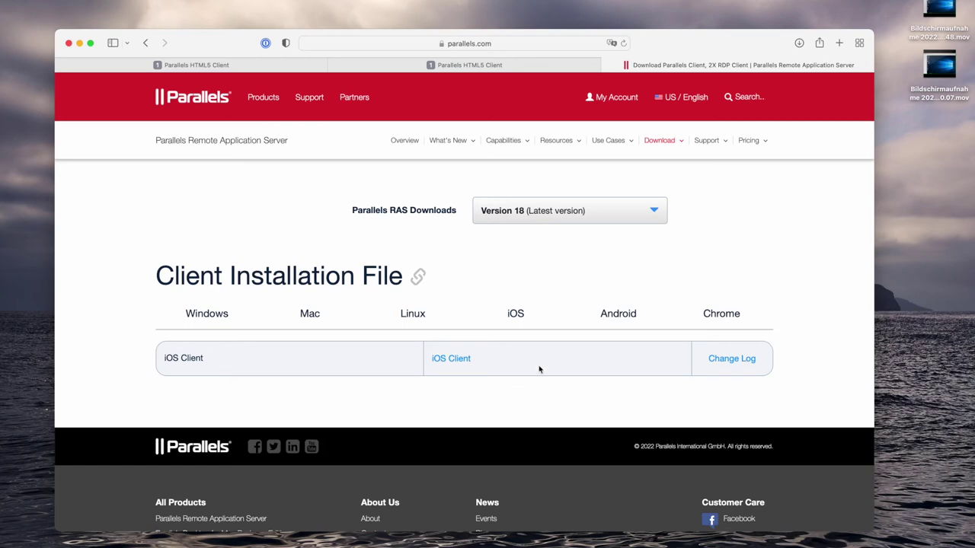
{"action": "left_click", "coordinate": [626, 318]}
{"action": "scroll", "coordinate": [588, 269], "scroll_direction": "down", "scroll_amount": 2}
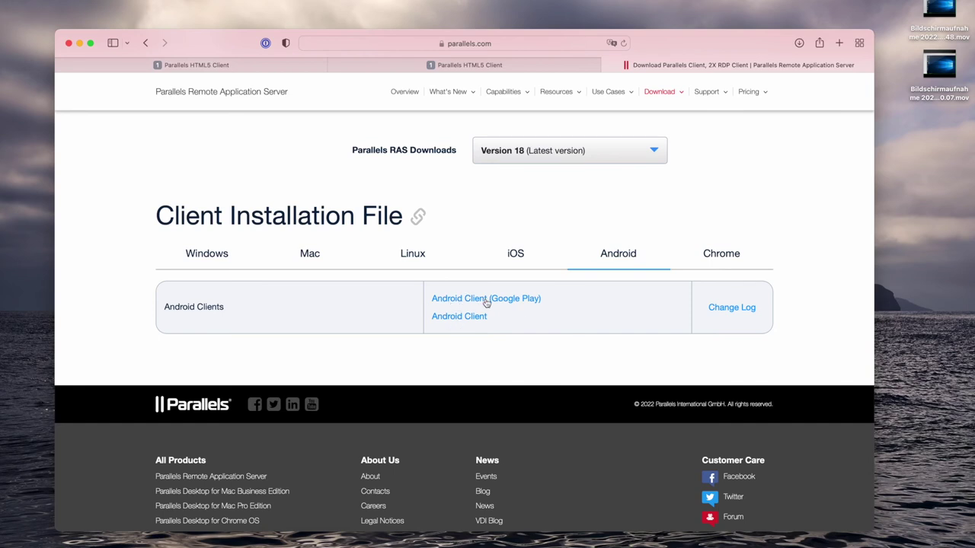
{"action": "left_click", "coordinate": [719, 256]}
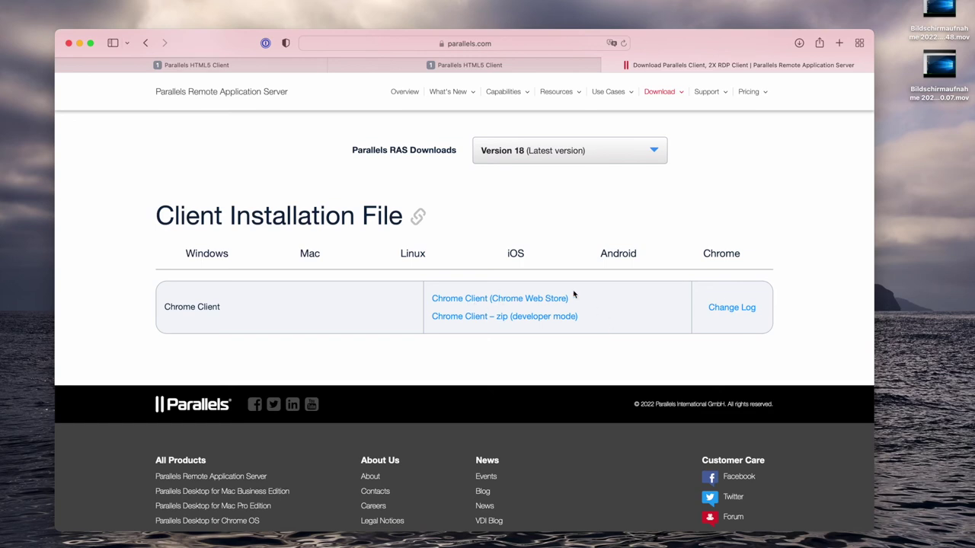
{"action": "left_click", "coordinate": [626, 64]}
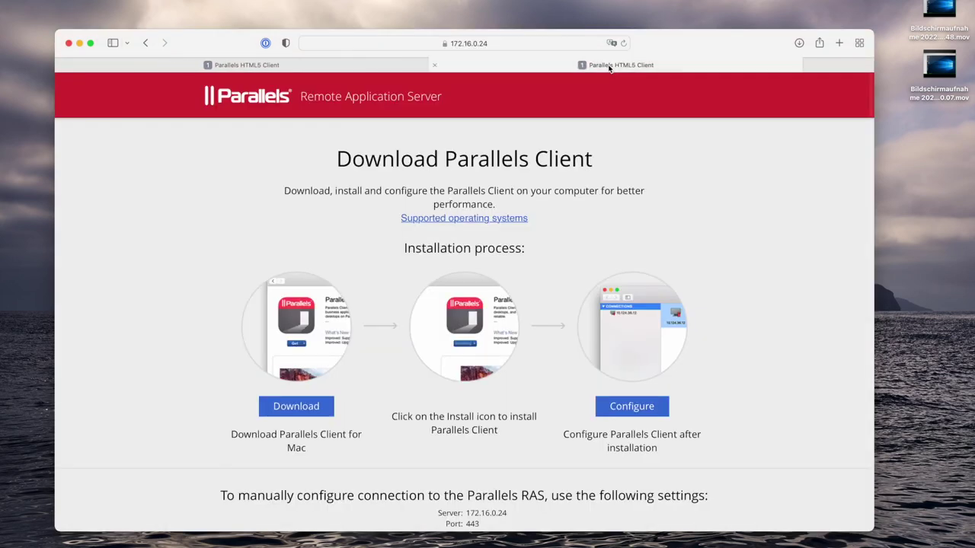
Start the automatic configuration of the installed Parallels Client and allow the web page to open the application.
{"action": "scroll", "coordinate": [393, 381], "scroll_direction": "down", "scroll_amount": 2}
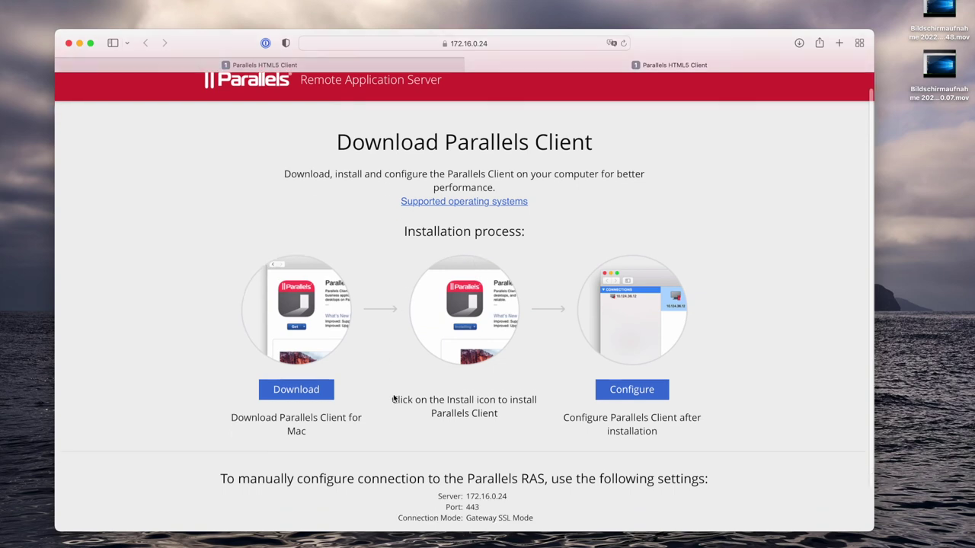
{"action": "scroll", "coordinate": [394, 409], "scroll_direction": "up", "scroll_amount": 2}
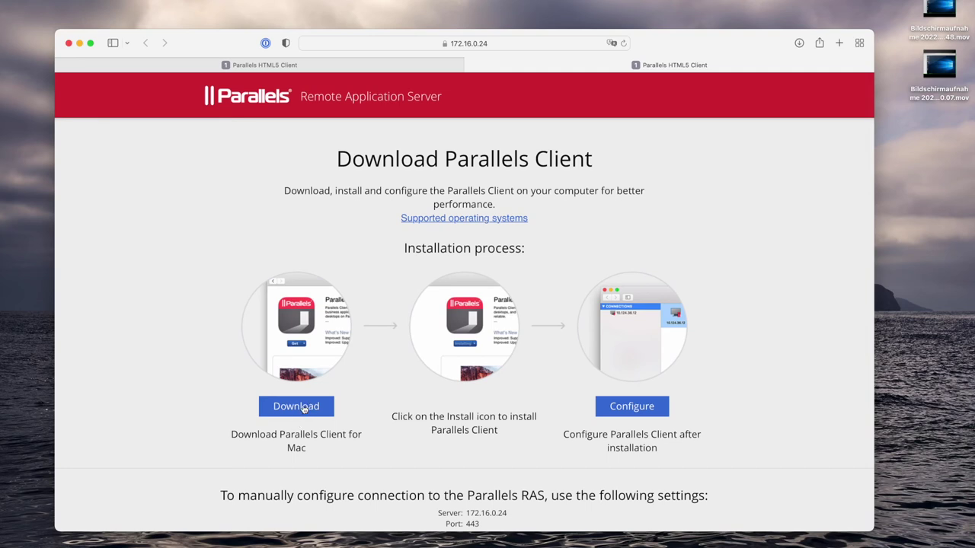
{"action": "scroll", "coordinate": [536, 431], "scroll_direction": "down", "scroll_amount": 2}
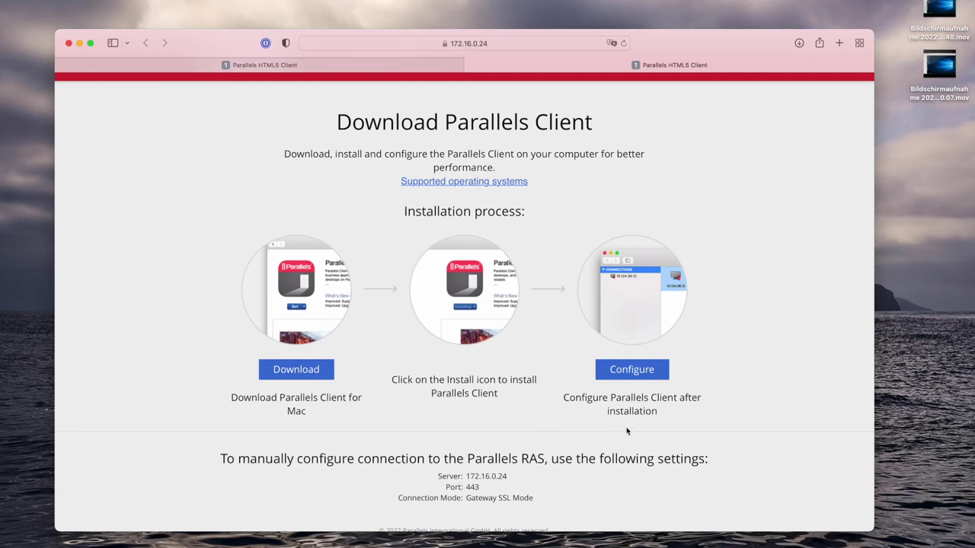
{"action": "left_click", "coordinate": [641, 371]}
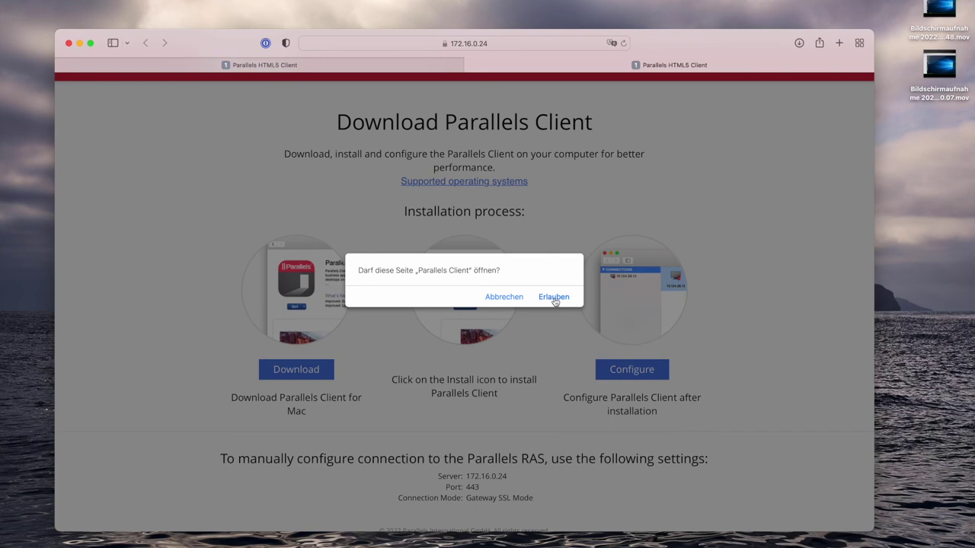
{"action": "left_click", "coordinate": [555, 298]}
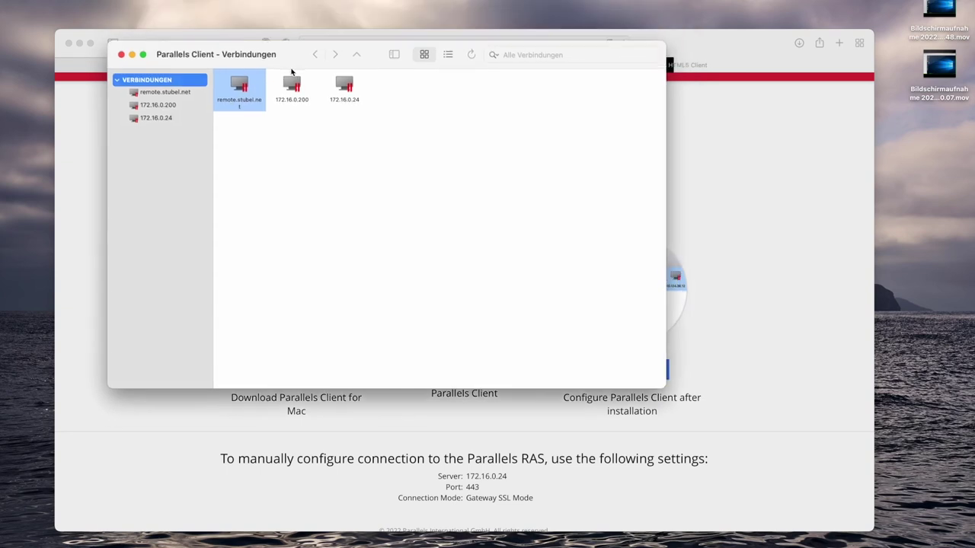
Open the 172.16.0.24 connection in Parallels Client and sign in with the username and account password.
{"action": "left_click_drag", "start_coordinate": [287, 85], "coordinate": [308, 37]}
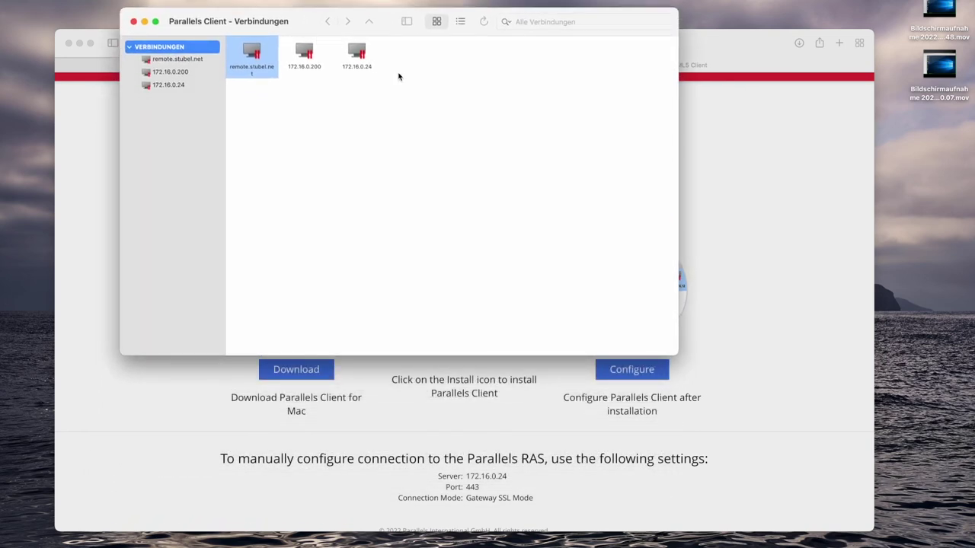
{"action": "left_click", "coordinate": [361, 51]}
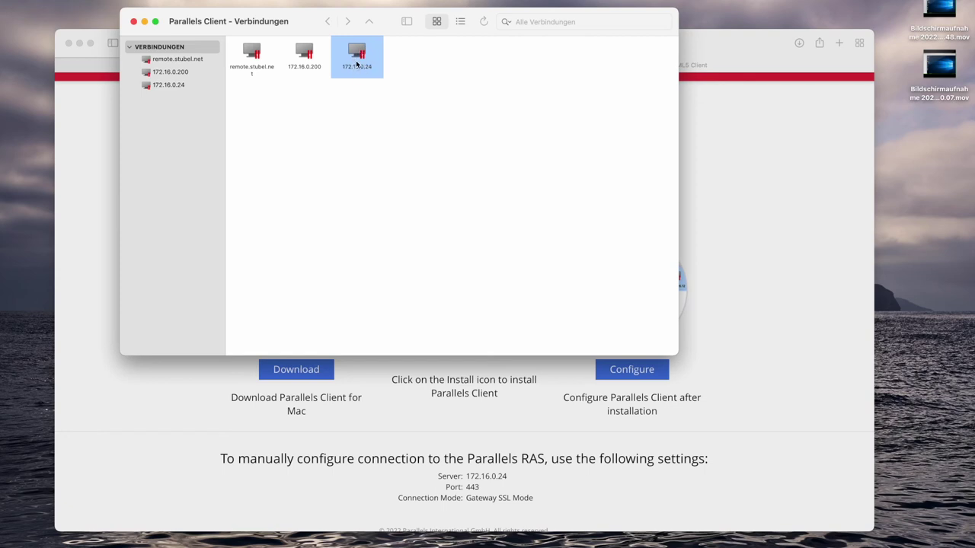
{"action": "double_click", "coordinate": [355, 59]}
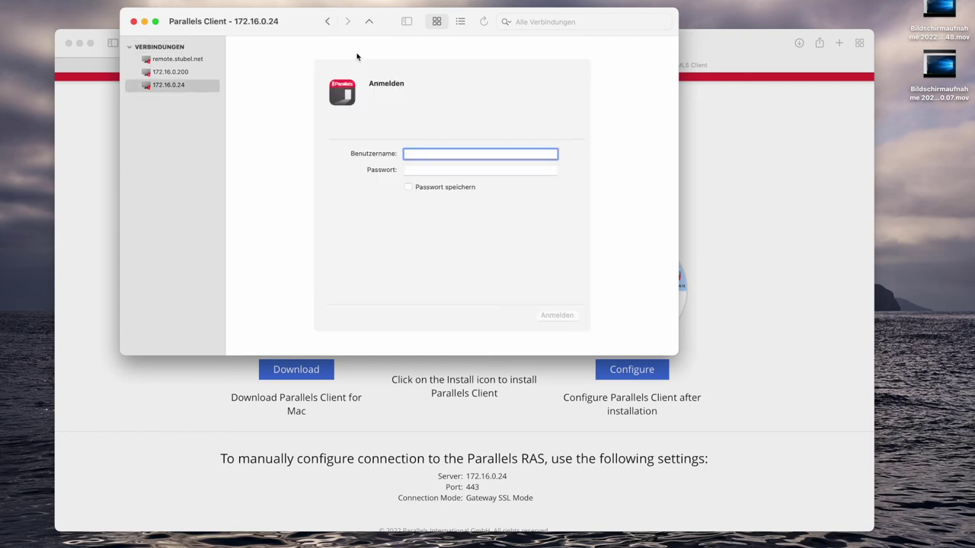
{"action": "type", "text": "tom"}
{"action": "key", "text": "Tab"}
{"action": "type", "text": "*"}
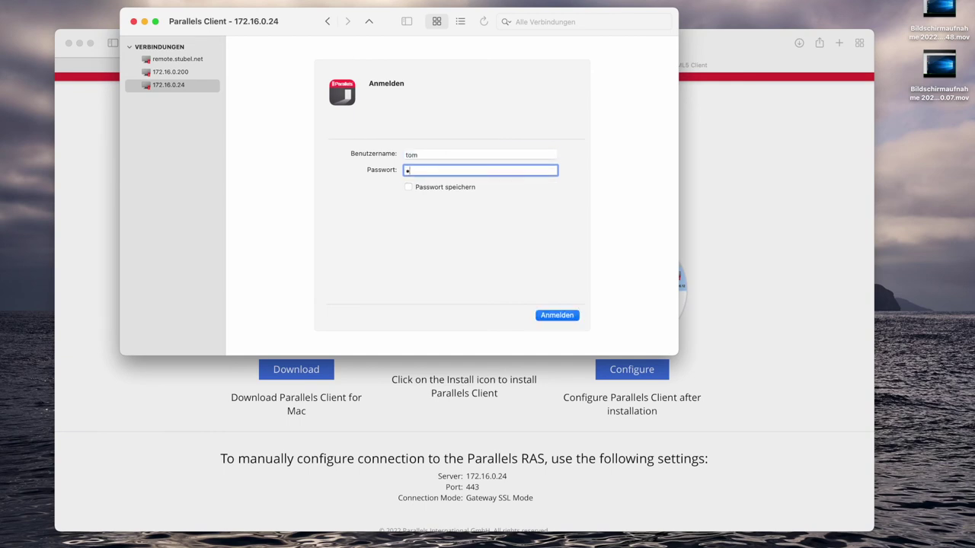
{"action": "type", "text": "********"}
{"action": "key", "text": "Return"}
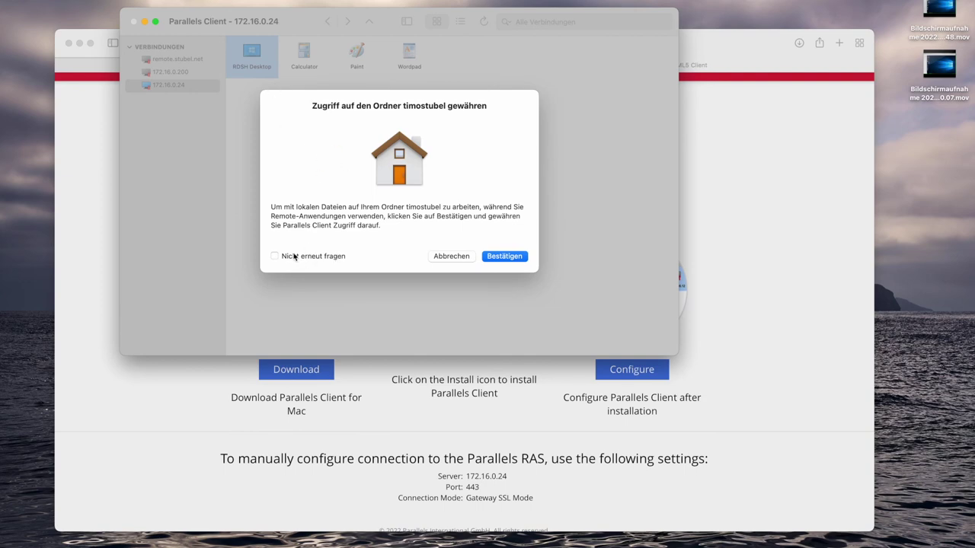
Grant Parallels Client access to the local home folder for working with local files.
{"action": "left_click", "coordinate": [497, 256]}
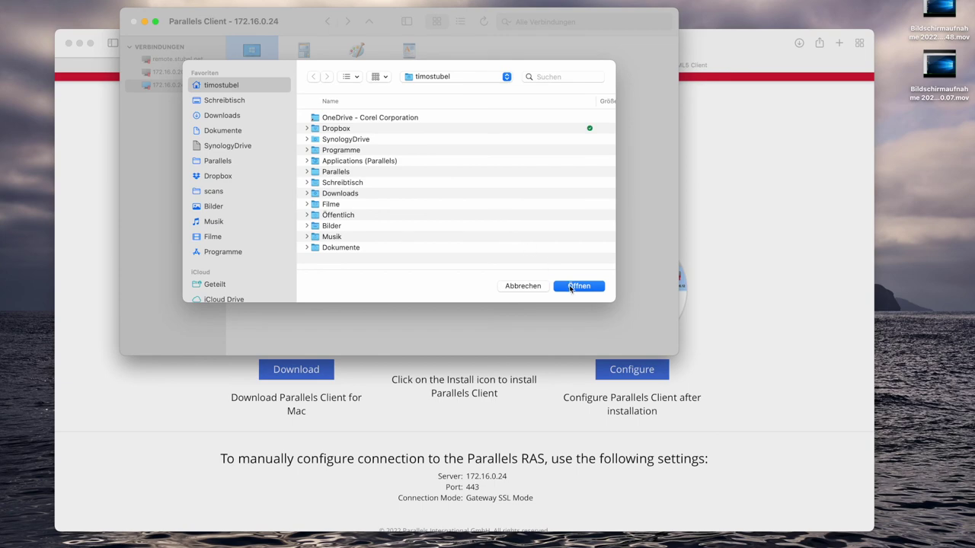
{"action": "left_click", "coordinate": [571, 286]}
{"action": "left_click", "coordinate": [516, 256]}
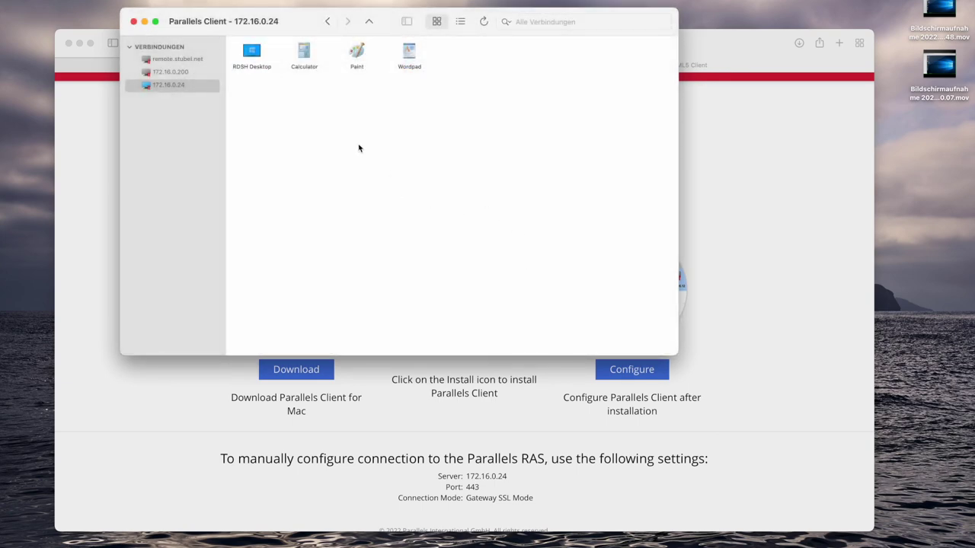
Launch Wordpad from the published applications in Parallels Client and reposition its window on the Mac desktop.
{"action": "left_click_drag", "start_coordinate": [305, 22], "coordinate": [319, 44]}
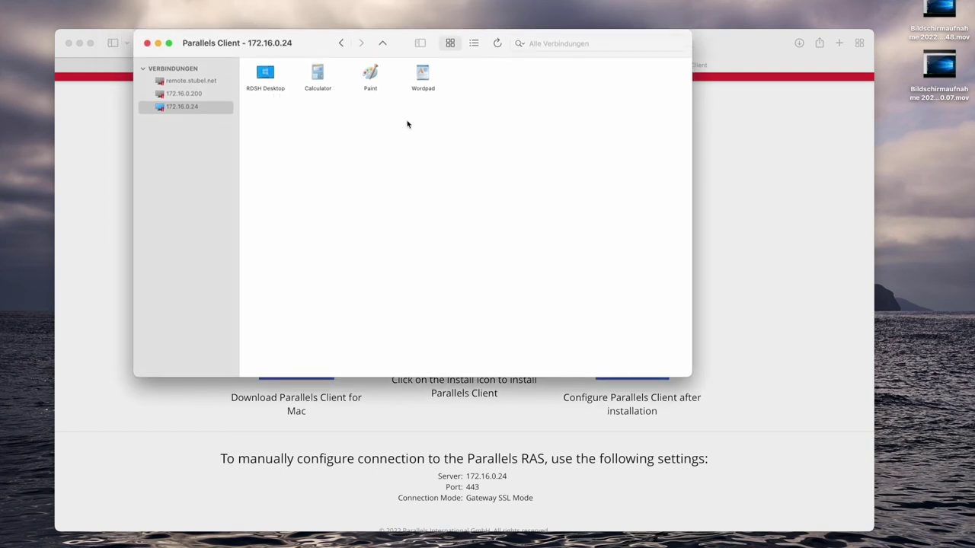
{"action": "double_click", "coordinate": [425, 86]}
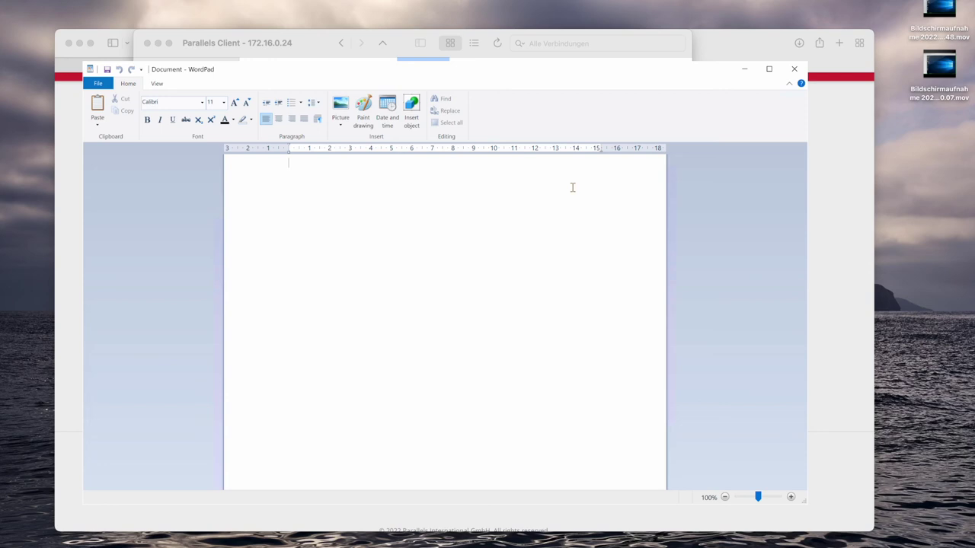
{"action": "left_click", "coordinate": [769, 70]}
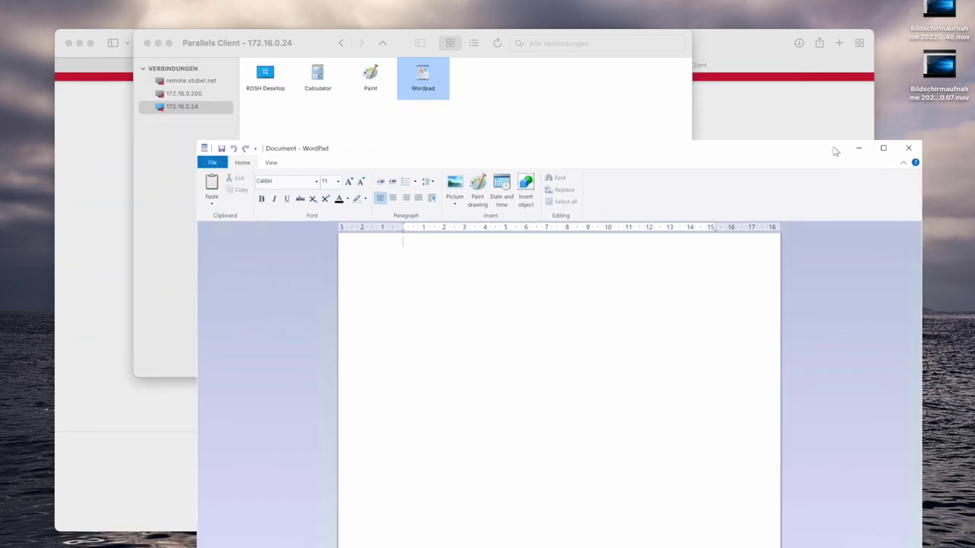
Reposition the WordPad window on the Mac desktop, minimize it, and bring it back maximized from the Dock.
{"action": "left_click_drag", "start_coordinate": [835, 151], "coordinate": [699, 41]}
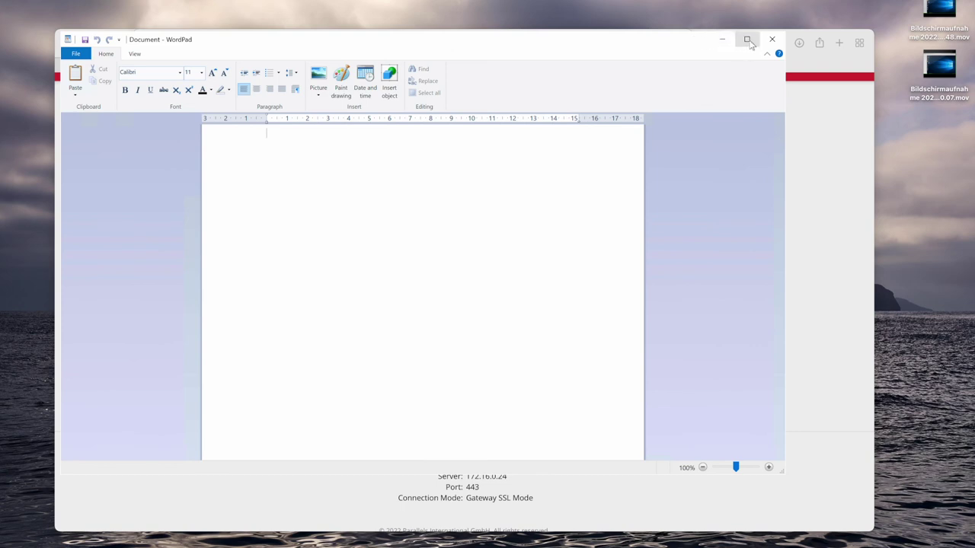
{"action": "left_click", "coordinate": [749, 42]}
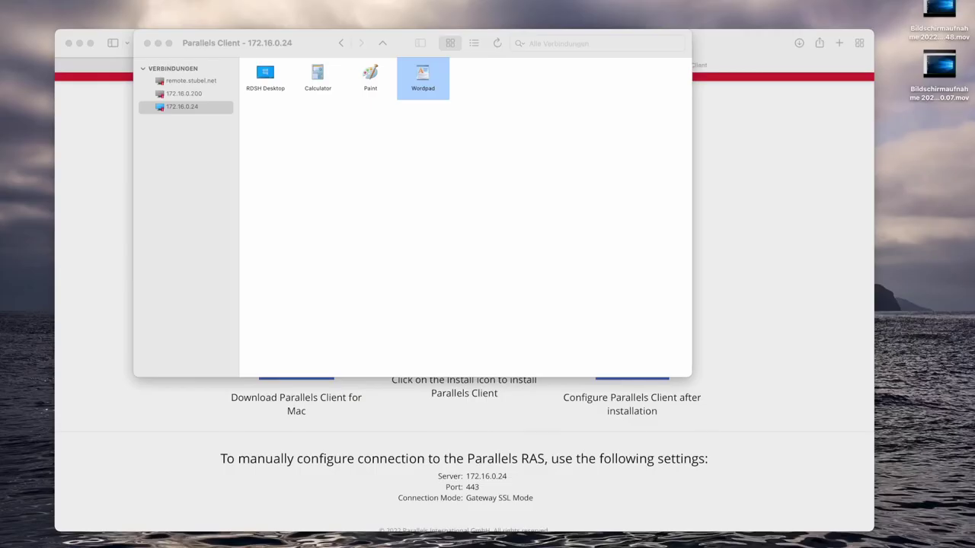
{"action": "mouse_move", "coordinate": [652, 535]}
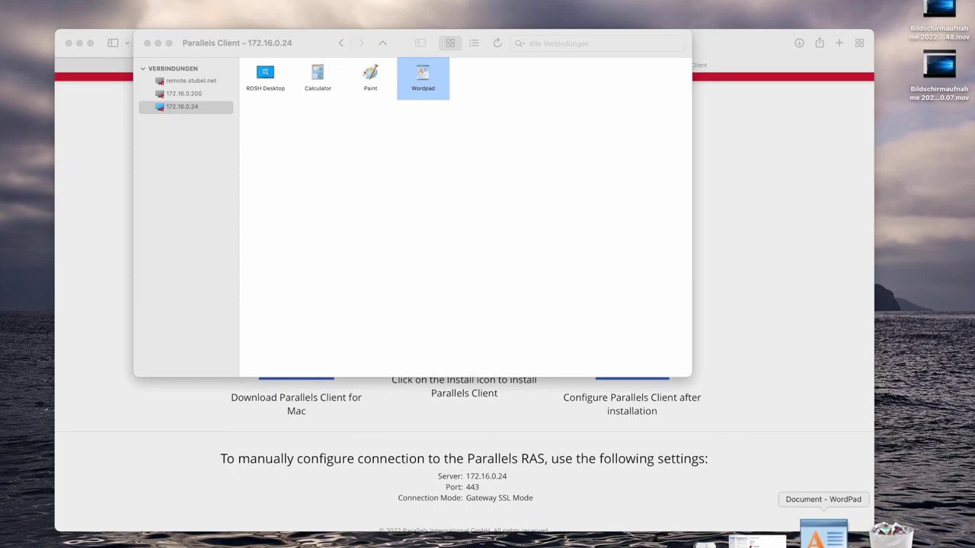
{"action": "left_click", "coordinate": [823, 535]}
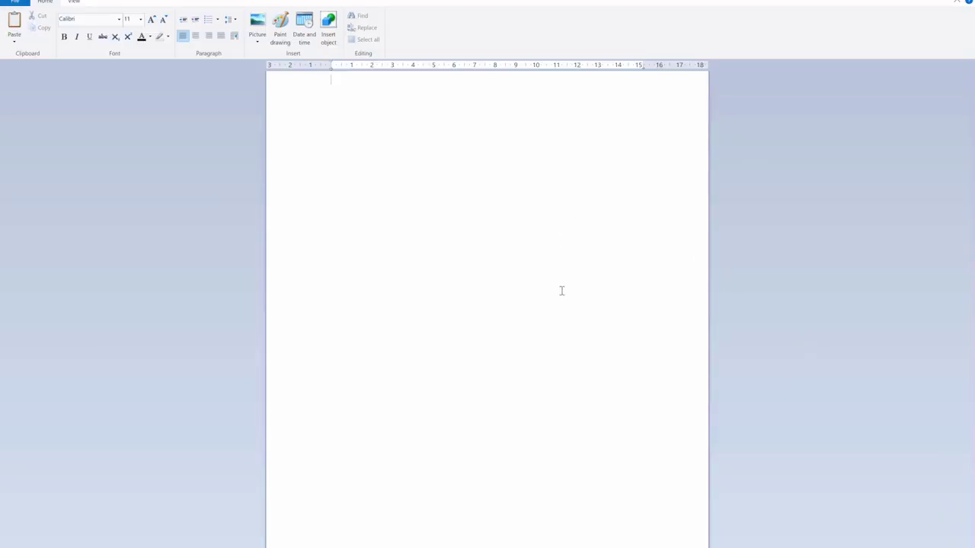
Write "Hallo zusammen" in the WordPad document and start saving it with Save as.
{"action": "type", "text": "Hallo zusammen"}
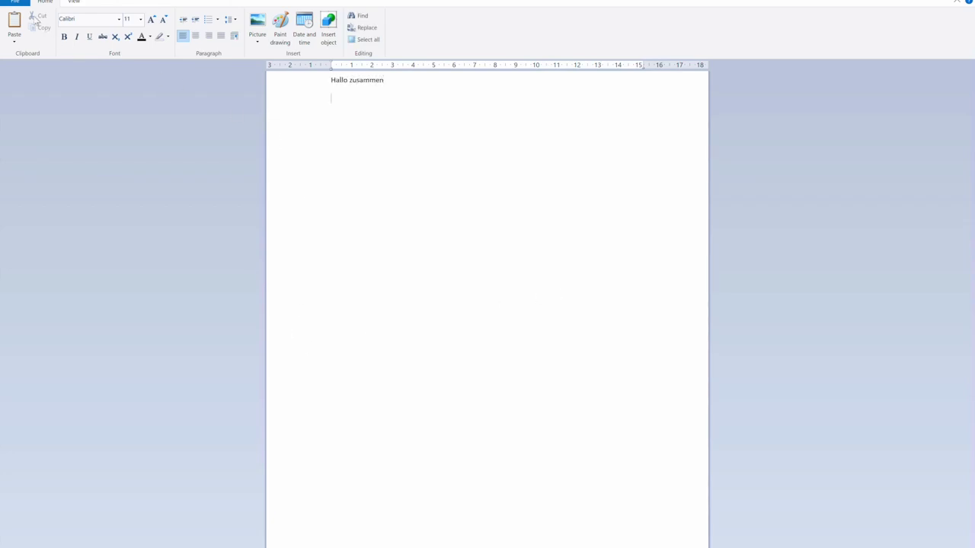
{"action": "left_click", "coordinate": [14, 2]}
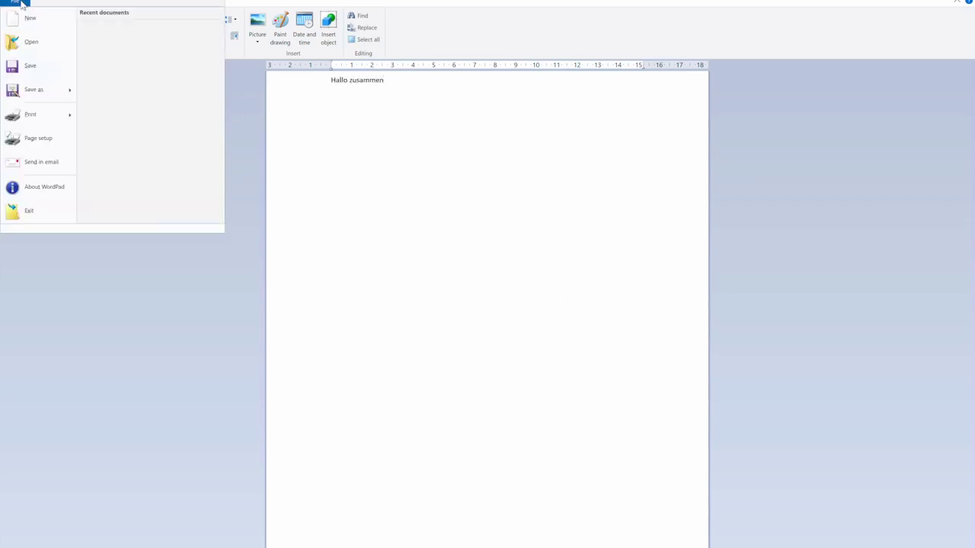
{"action": "left_click", "coordinate": [39, 96]}
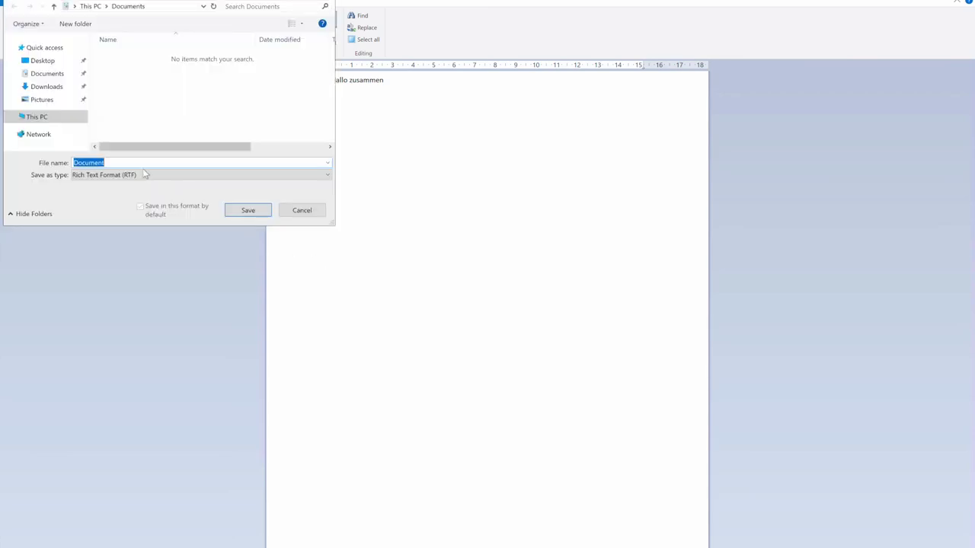
Enlarge the save dialog and look through the Desktop, Documents and This PC locations, including the local disk and redirected drives.
{"action": "left_click", "coordinate": [48, 119]}
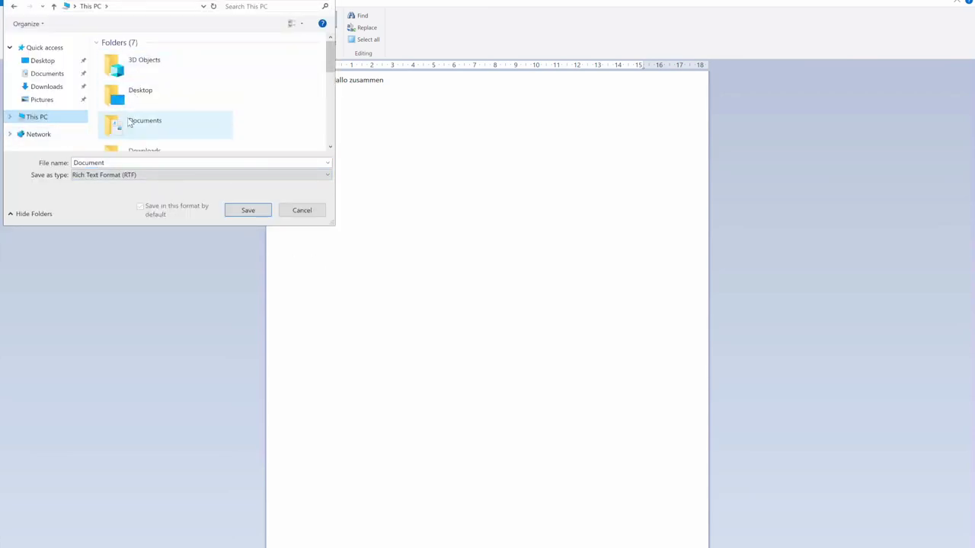
{"action": "scroll", "coordinate": [137, 114], "scroll_direction": "down", "scroll_amount": 5}
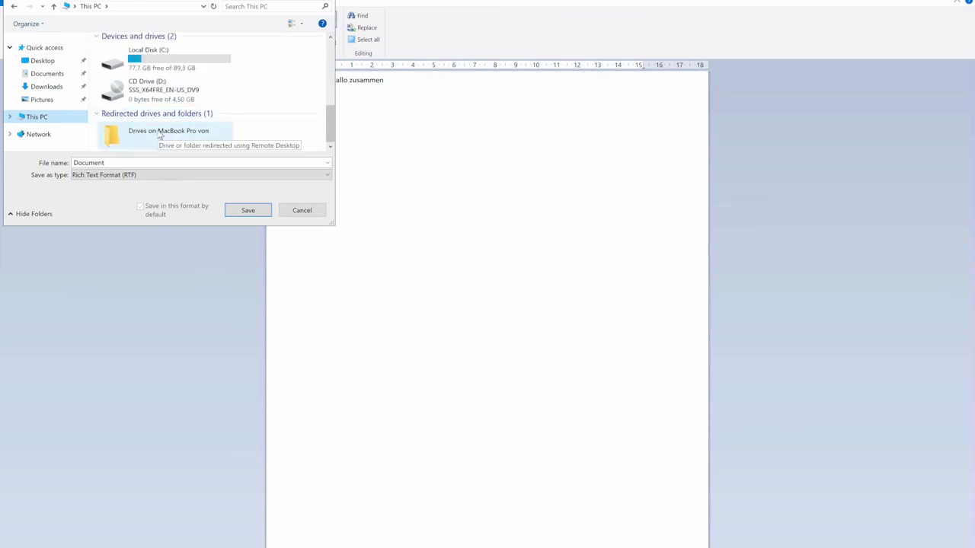
{"action": "scroll", "coordinate": [147, 84], "scroll_direction": "up", "scroll_amount": 5}
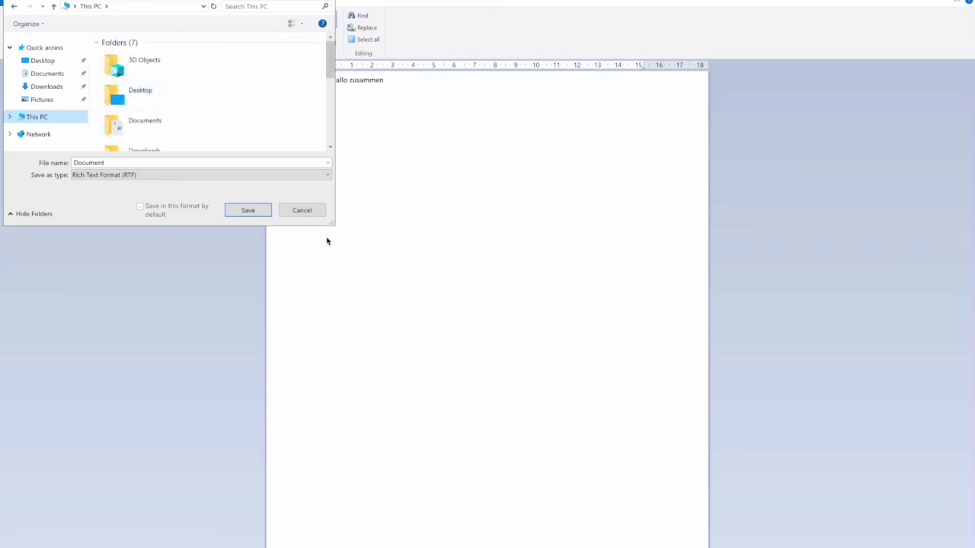
{"action": "left_click_drag", "start_coordinate": [333, 222], "coordinate": [570, 381]}
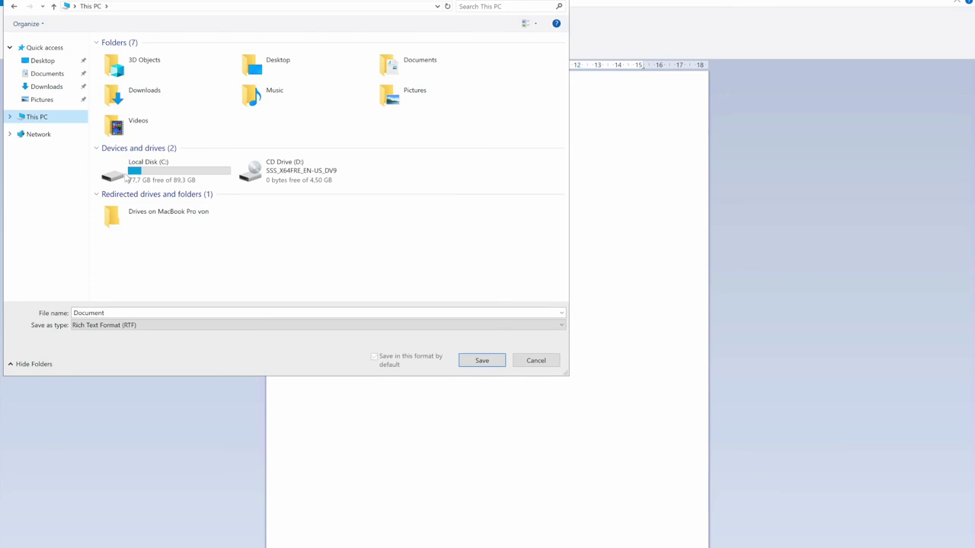
{"action": "left_click", "coordinate": [40, 61]}
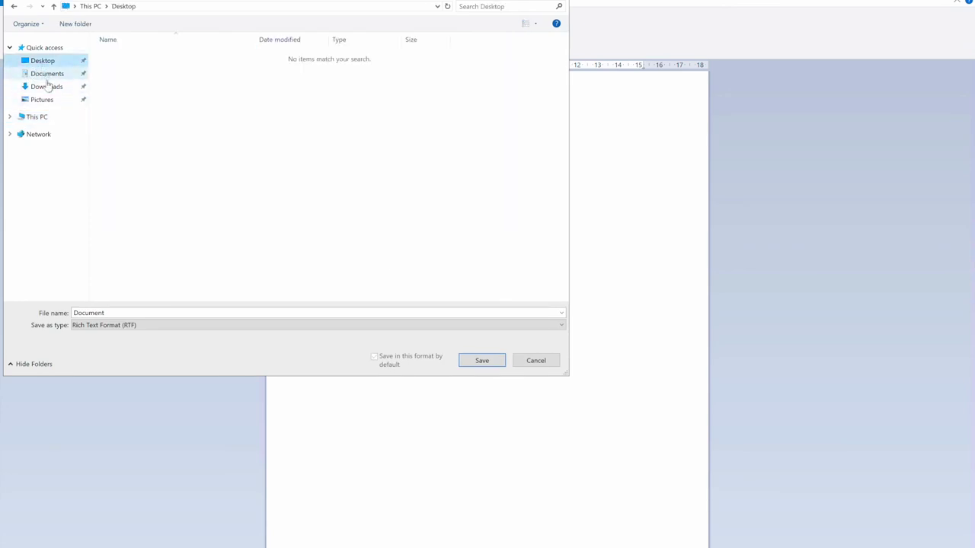
{"action": "left_click", "coordinate": [47, 75]}
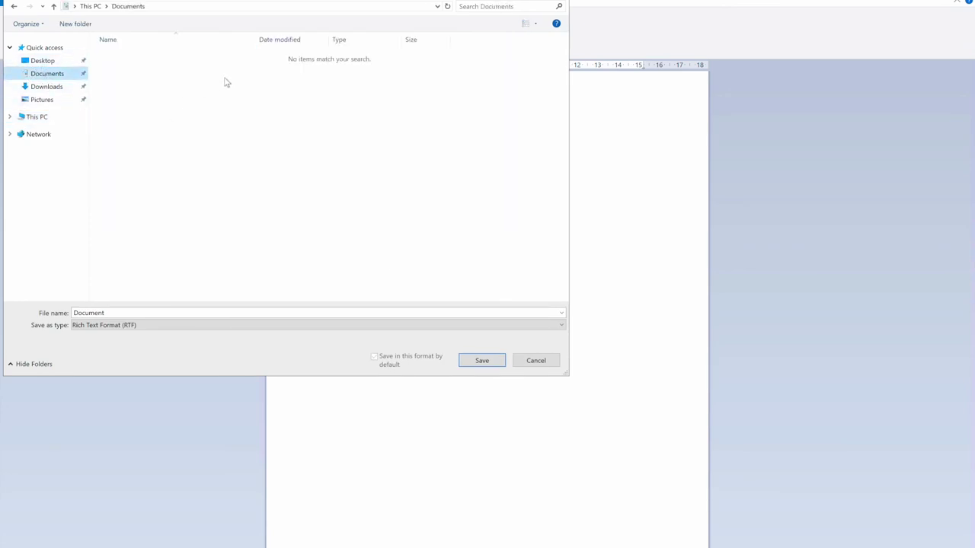
{"action": "left_click", "coordinate": [38, 116]}
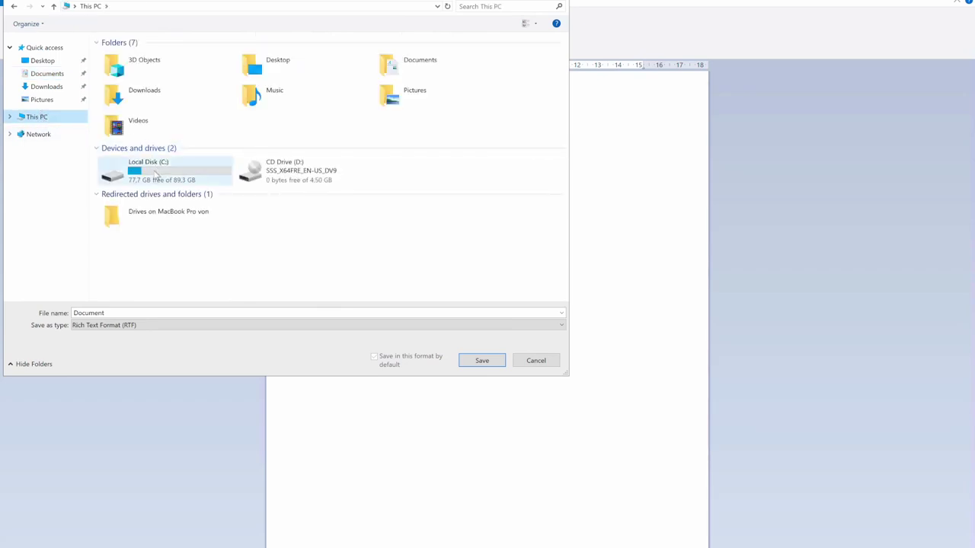
{"action": "left_click", "coordinate": [147, 174]}
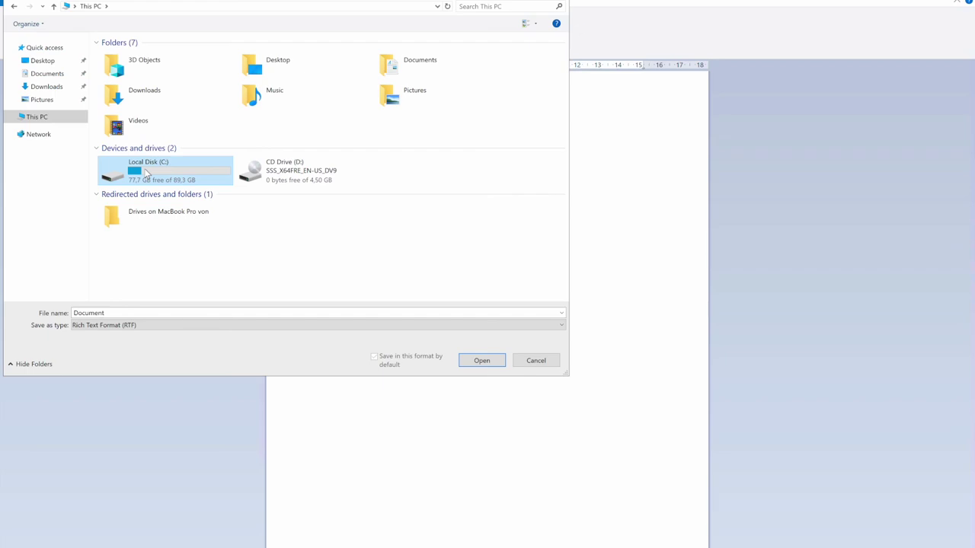
Choose the Documents folder in the home folder on the redirected MacBook Pro drives as the save location.
{"action": "left_click", "coordinate": [144, 218]}
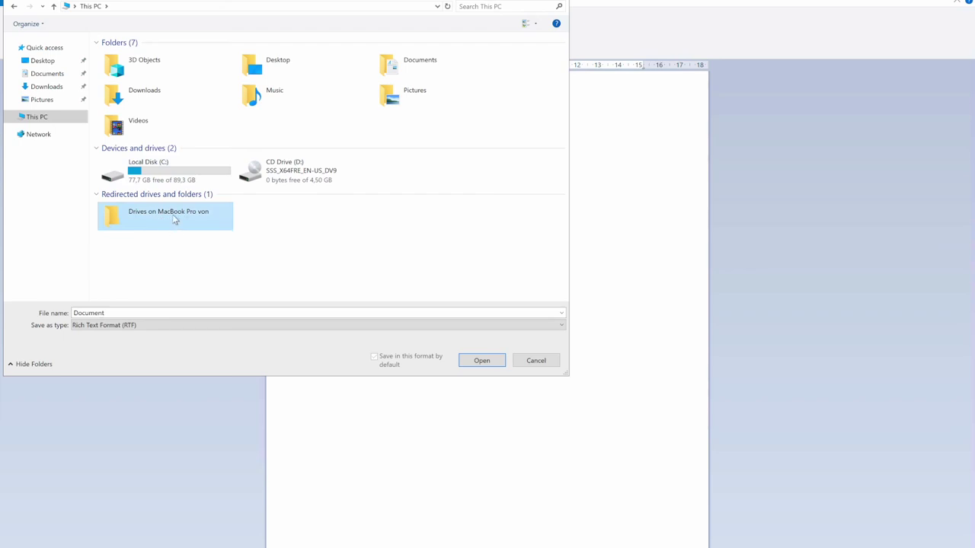
{"action": "double_click", "coordinate": [174, 219]}
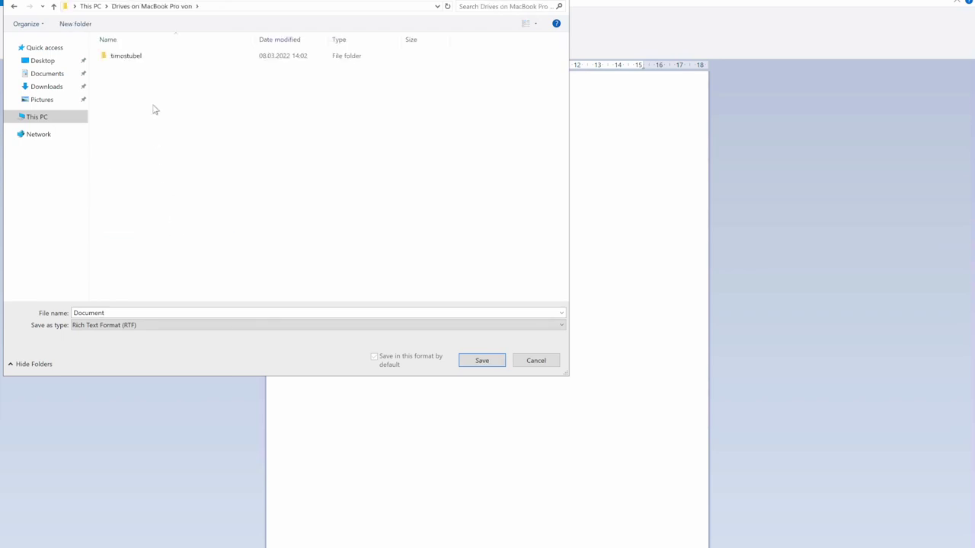
{"action": "left_click", "coordinate": [134, 57]}
{"action": "key", "text": "Return"}
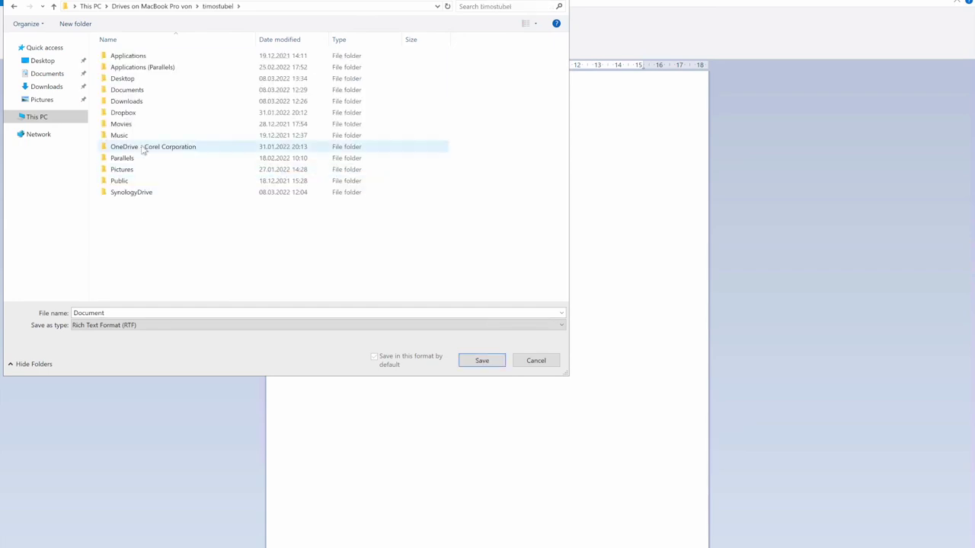
{"action": "left_click", "coordinate": [125, 91]}
{"action": "key", "text": "Return"}
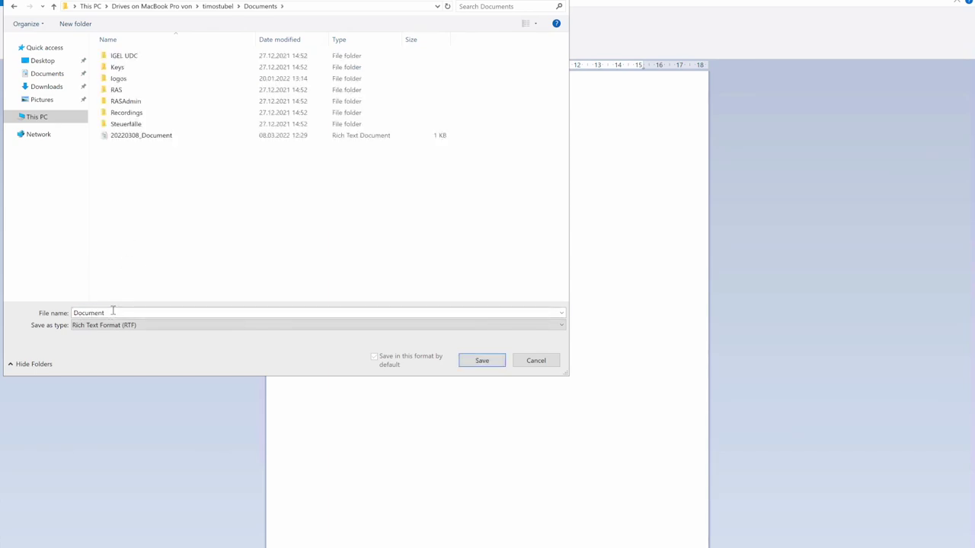
Save the WordPad file in Rich Text Format under the name Document_20220308.
{"action": "double_click", "coordinate": [112, 311]}
{"action": "left_click", "coordinate": [113, 311]}
{"action": "type", "text": "_20220308"}
{"action": "key", "text": "Return"}
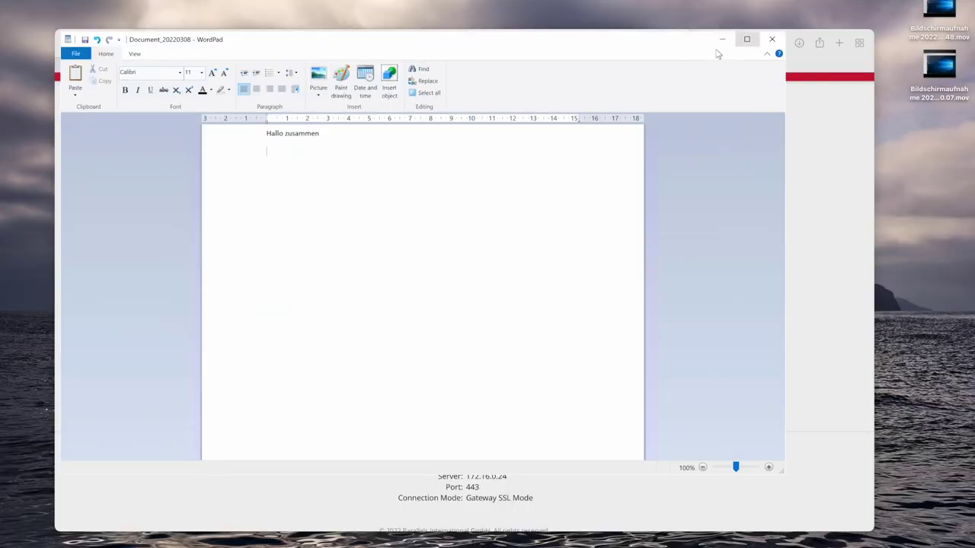
Open the Dokumente folder in Finder on the Mac, preview Document_20220308.rtf, and close the Finder window.
{"action": "left_click", "coordinate": [891, 204]}
{"action": "key", "text": "super+n"}
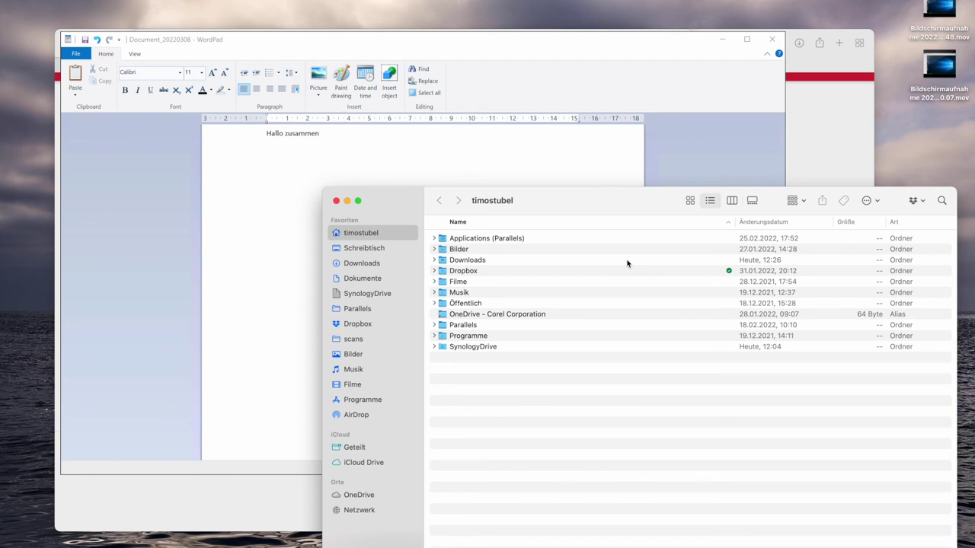
{"action": "left_click", "coordinate": [362, 279]}
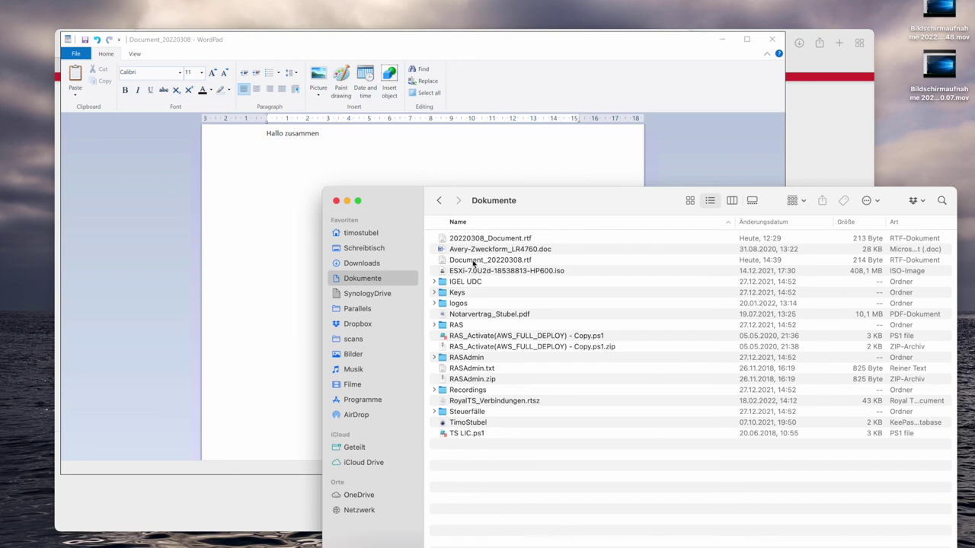
{"action": "left_click", "coordinate": [473, 263]}
{"action": "key", "text": "space"}
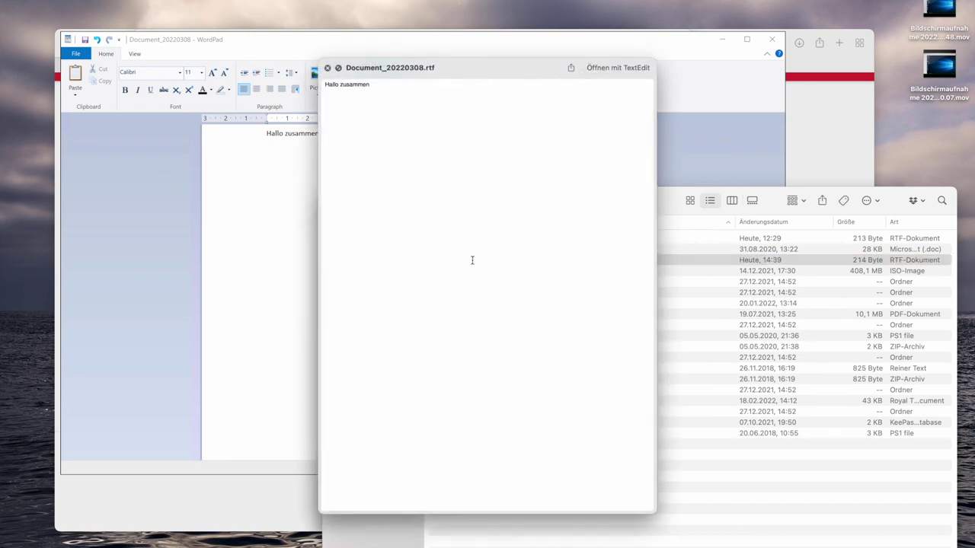
{"action": "key", "text": "space"}
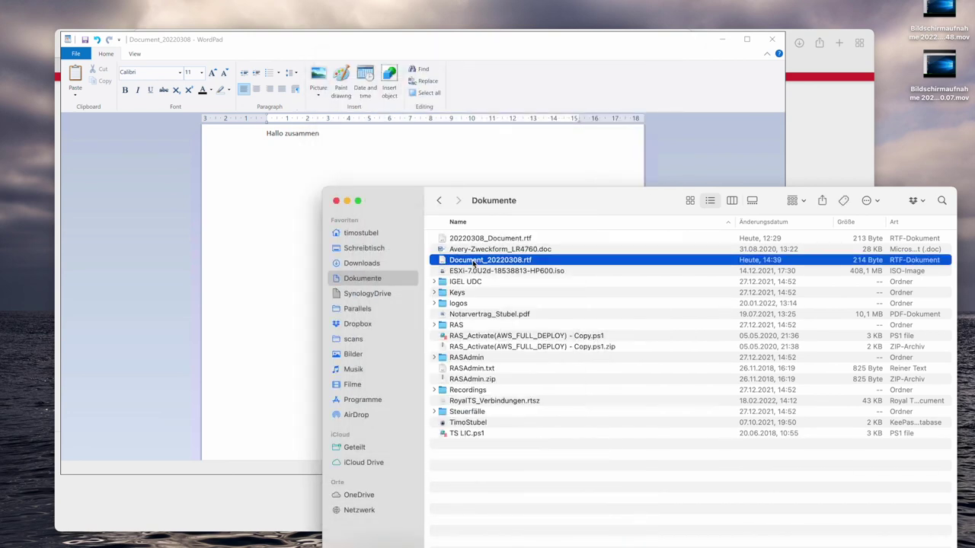
{"action": "left_click", "coordinate": [336, 200]}
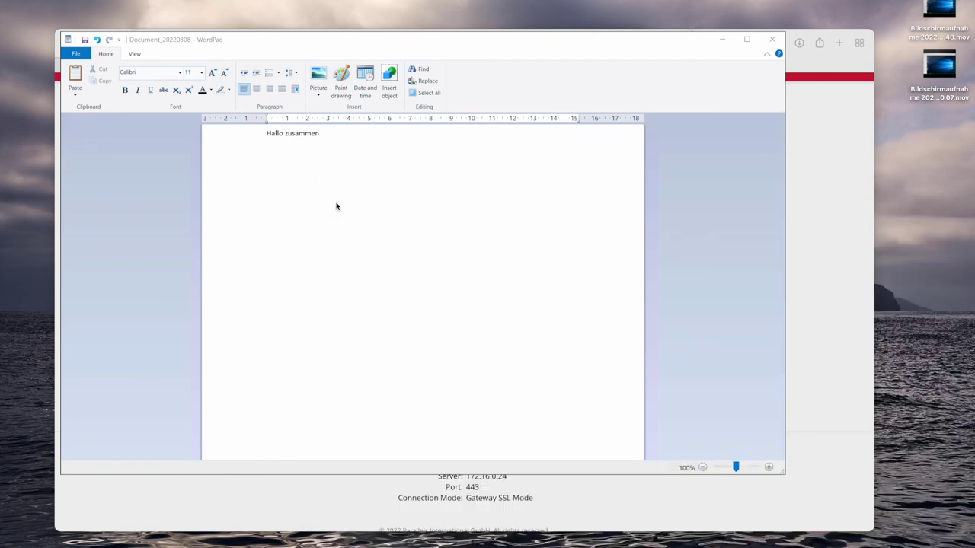
Return to Parallels Client and launch the published RDSH Desktop.
{"action": "left_click", "coordinate": [380, 240]}
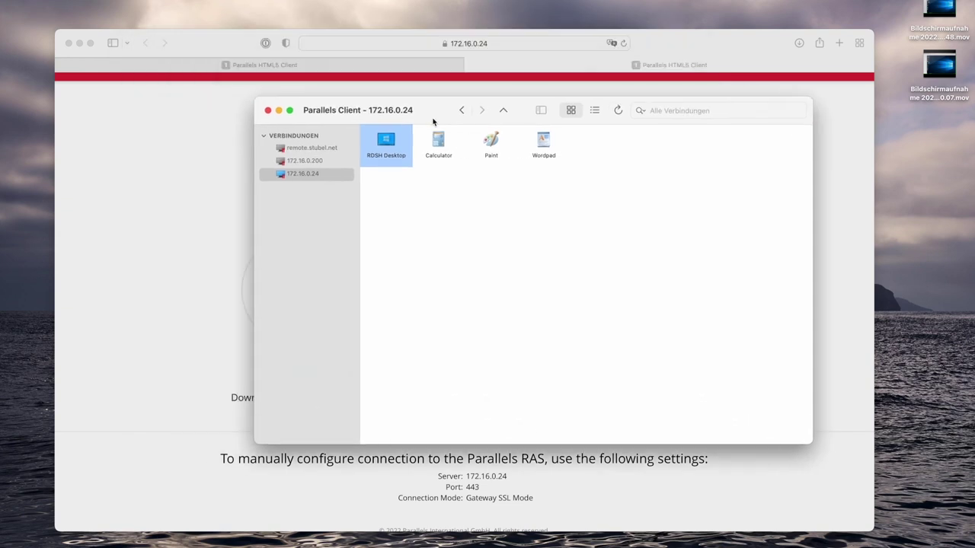
{"action": "left_click", "coordinate": [460, 220]}
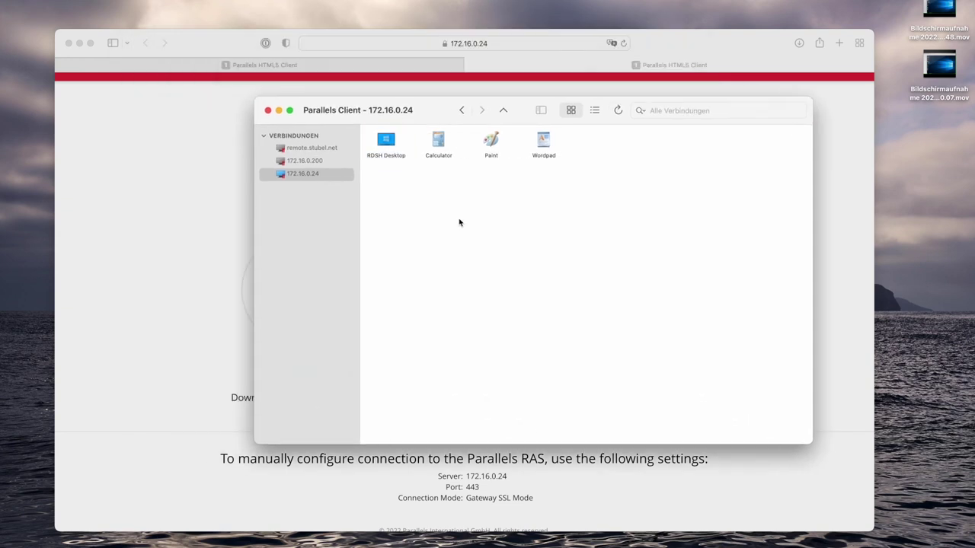
{"action": "double_click", "coordinate": [387, 141]}
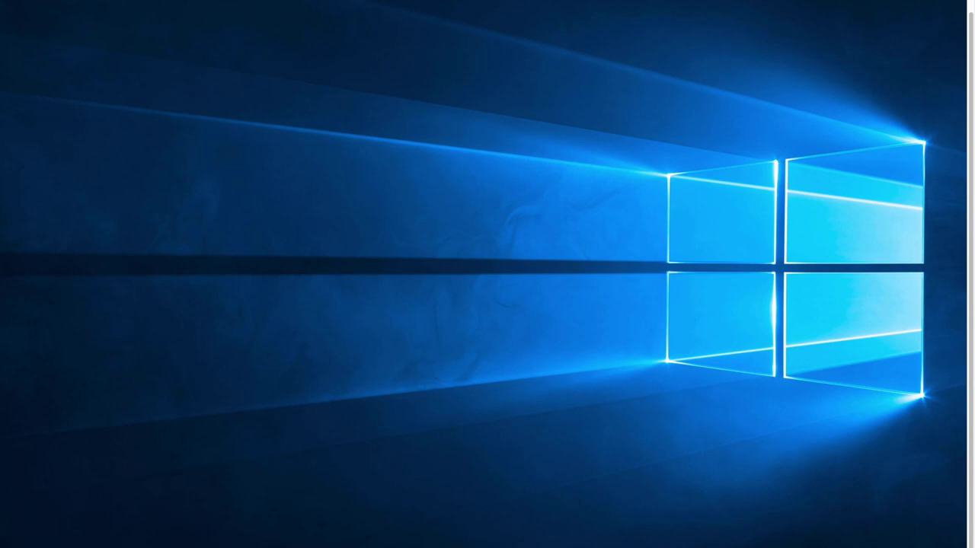
Find and start mspaint in the remote desktop session and draw a simple freehand face on the canvas.
{"action": "key", "text": "super"}
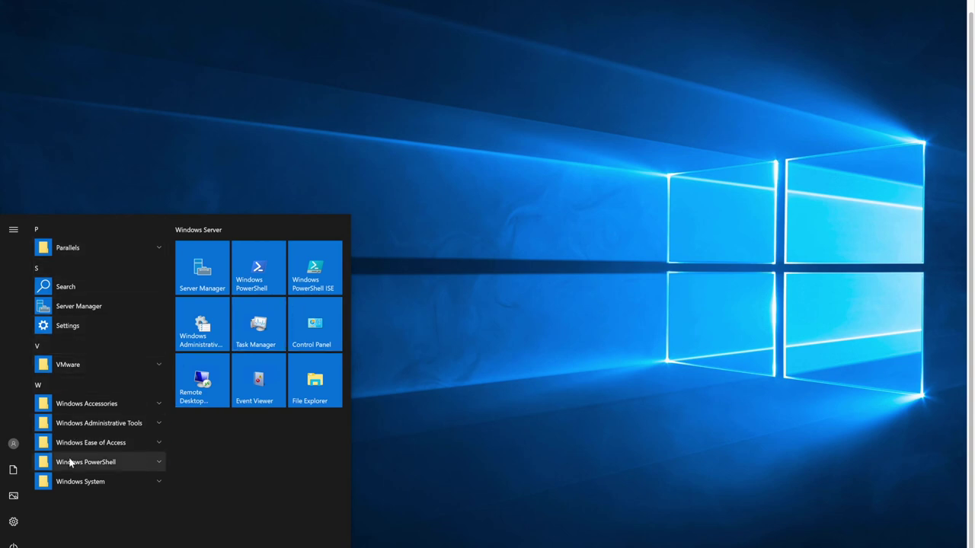
{"action": "key", "text": "super+s"}
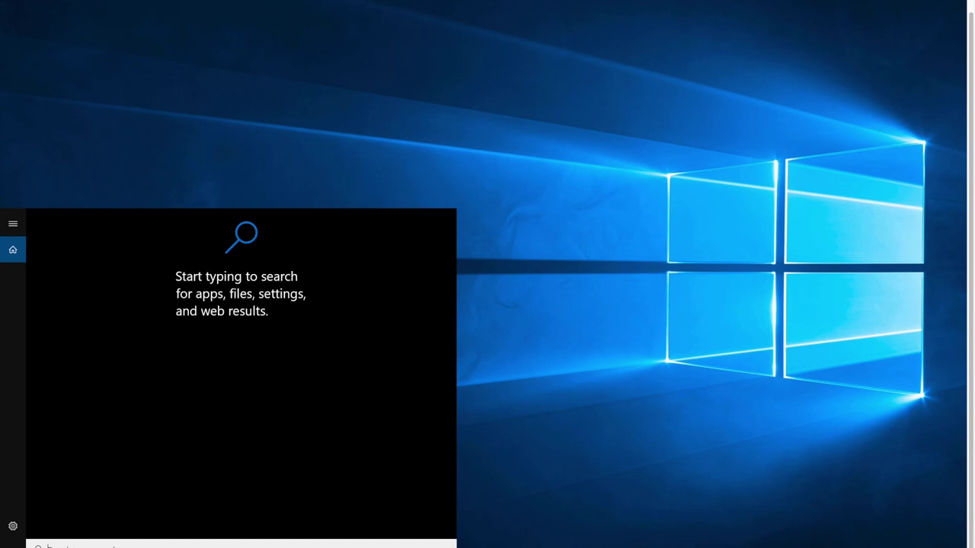
{"action": "type", "text": "mspaint"}
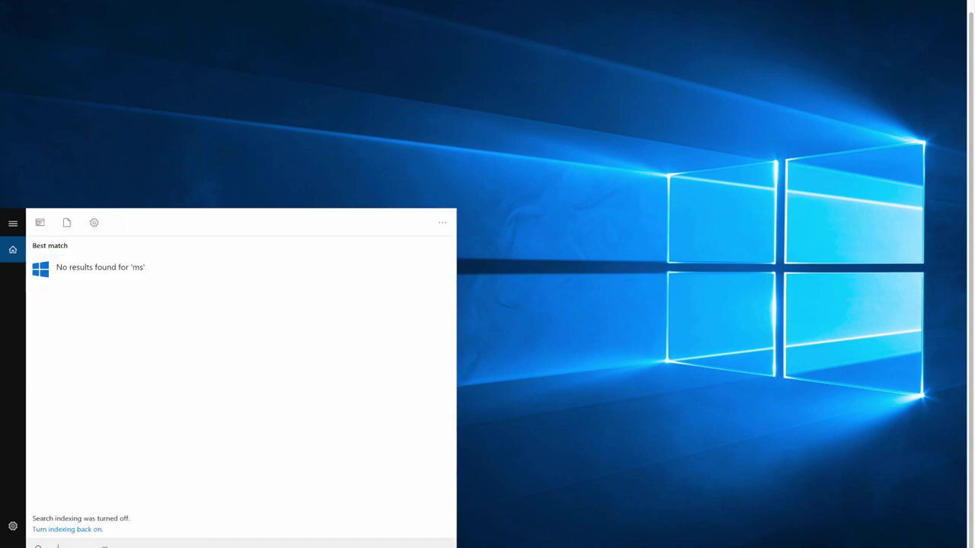
{"action": "key", "text": "Return"}
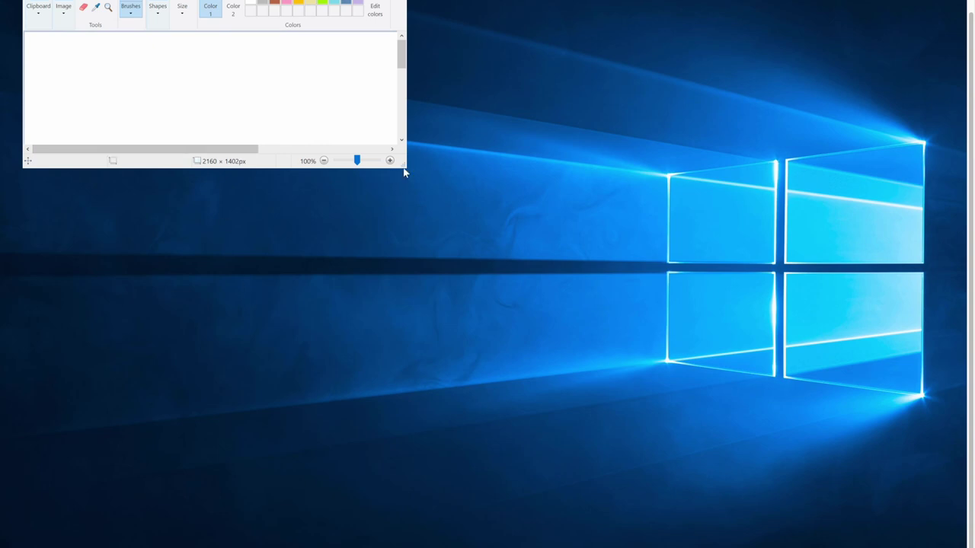
{"action": "mouse_move", "coordinate": [203, 67]}
{"action": "left_mouse_down"}
{"action": "mouse_move", "coordinate": [232, 55]}
{"action": "mouse_move", "coordinate": [188, 85]}
{"action": "left_mouse_up"}
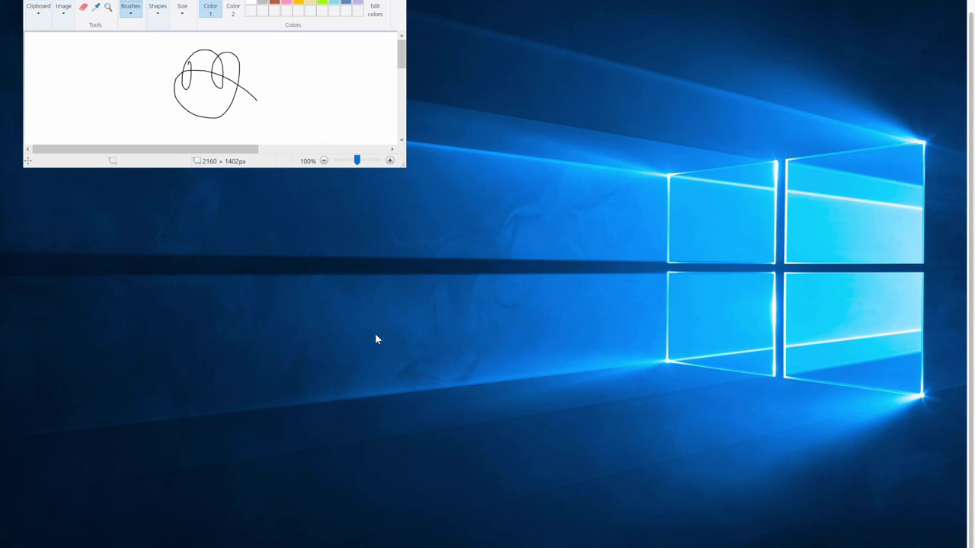
Open File Explorer in the remote desktop and view the This PC and Documents locations.
{"action": "key", "text": "super+e"}
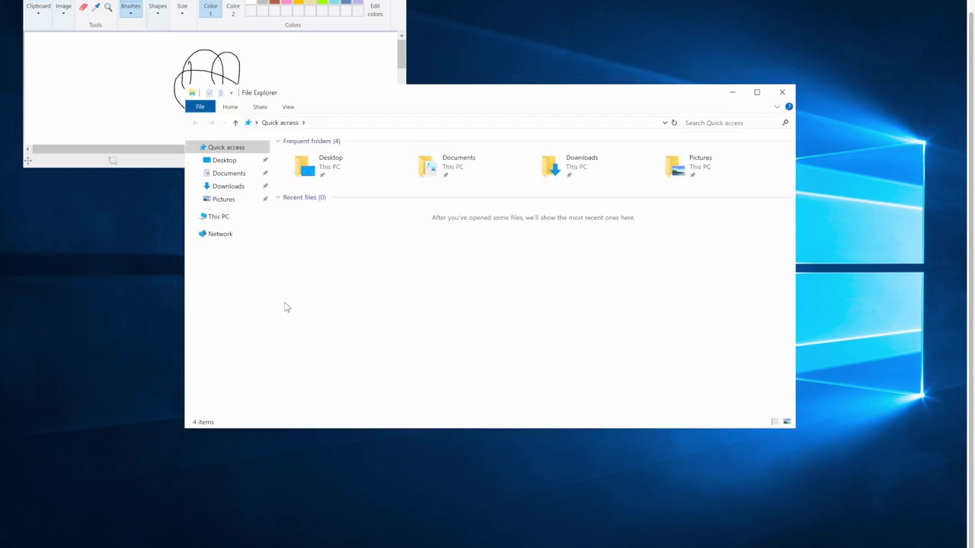
{"action": "left_click", "coordinate": [218, 217]}
{"action": "left_click", "coordinate": [228, 173]}
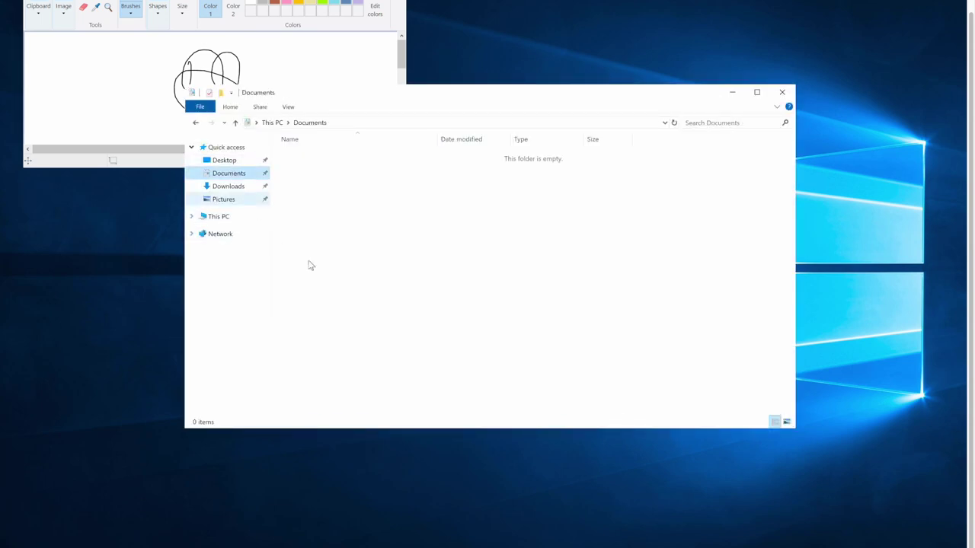
Browse from This PC through the redirected MacBook Pro drives and the user's home folder to its Documents folder.
{"action": "left_click", "coordinate": [228, 220]}
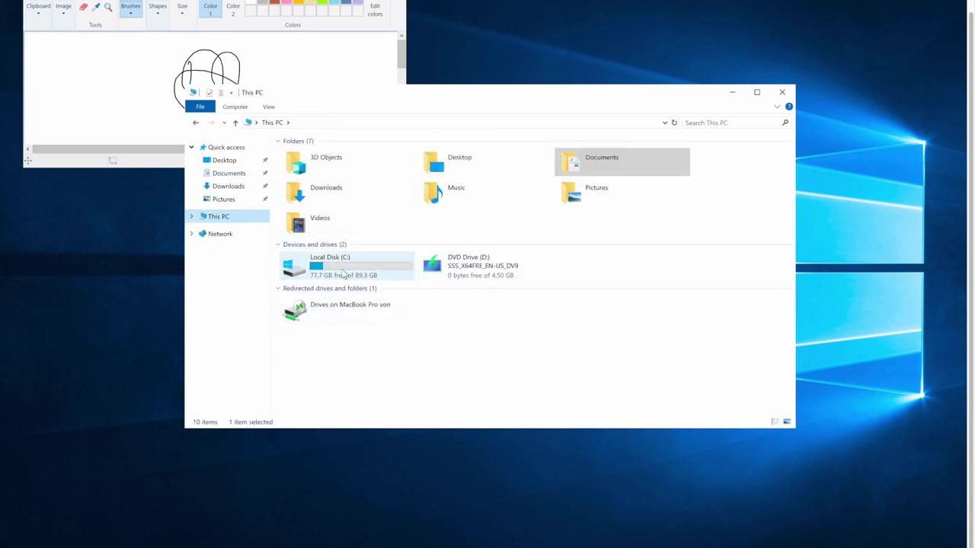
{"action": "double_click", "coordinate": [332, 308]}
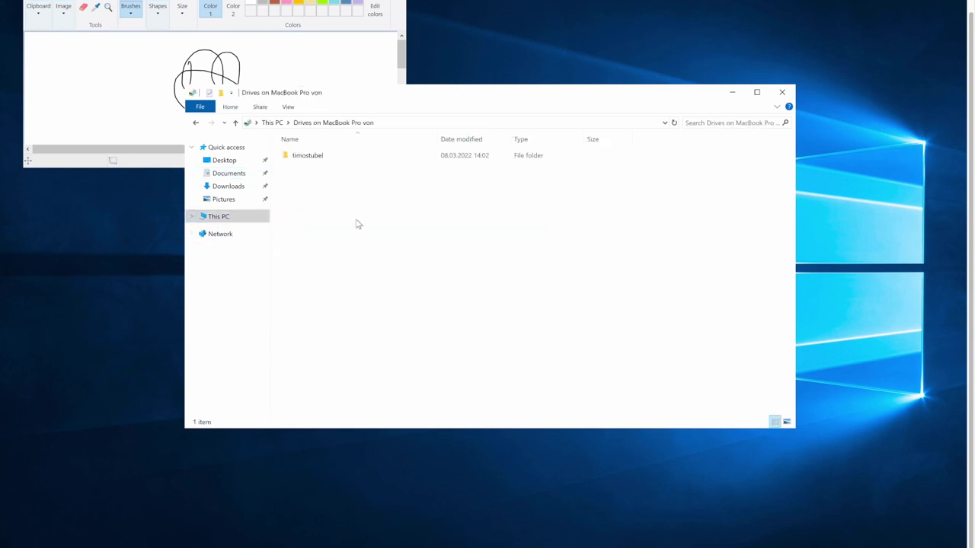
{"action": "double_click", "coordinate": [302, 158]}
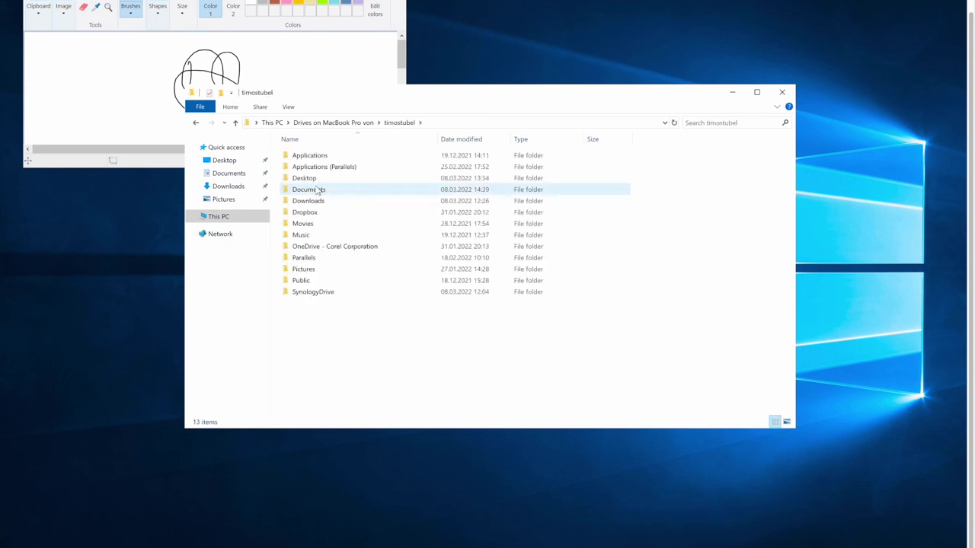
{"action": "double_click", "coordinate": [308, 190]}
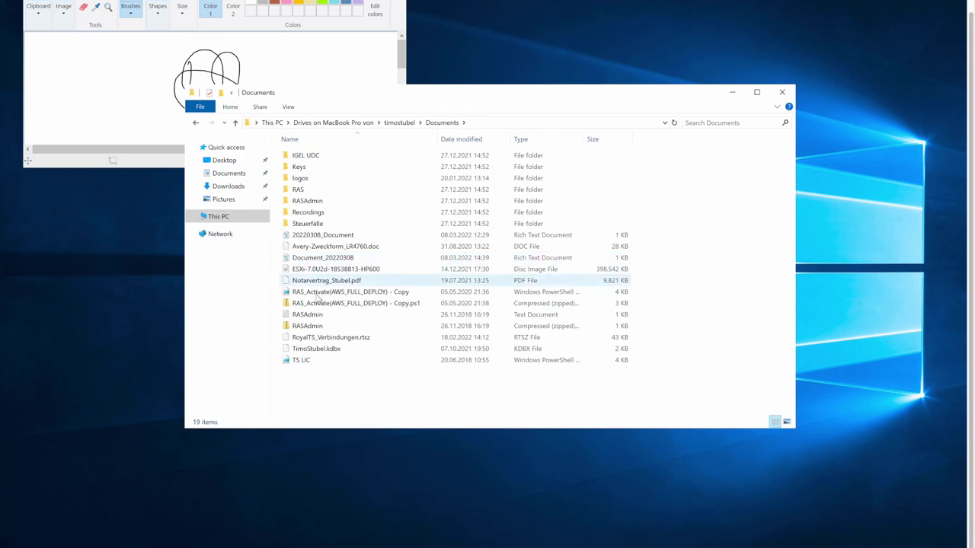
Open the rich text file Document_20220308 and place the text cursor below its existing text.
{"action": "left_click", "coordinate": [318, 259]}
{"action": "double_click", "coordinate": [317, 260]}
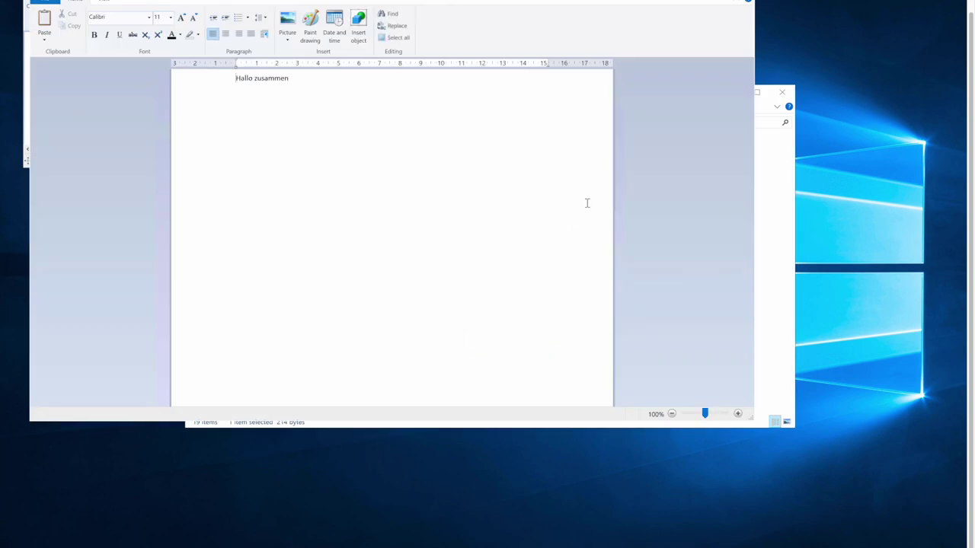
{"action": "left_click", "coordinate": [547, 265]}
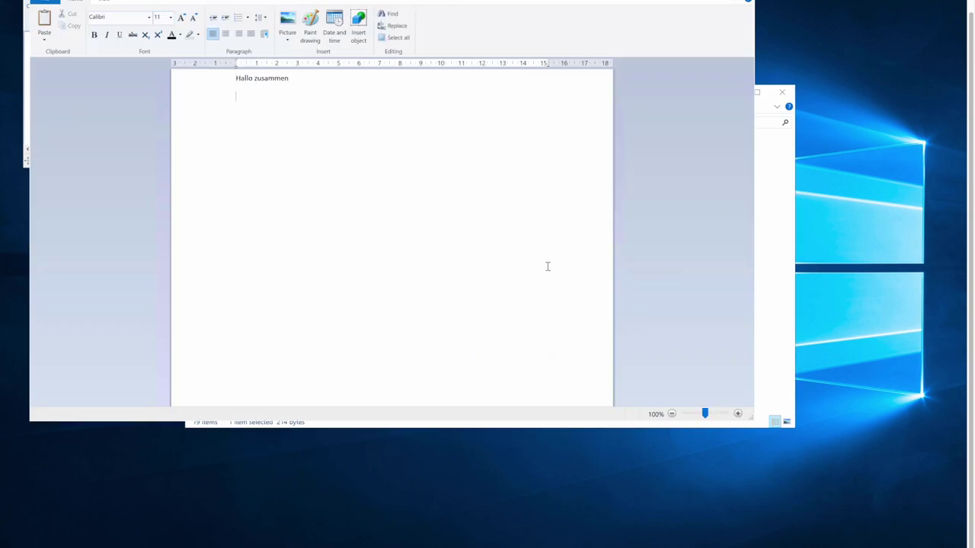